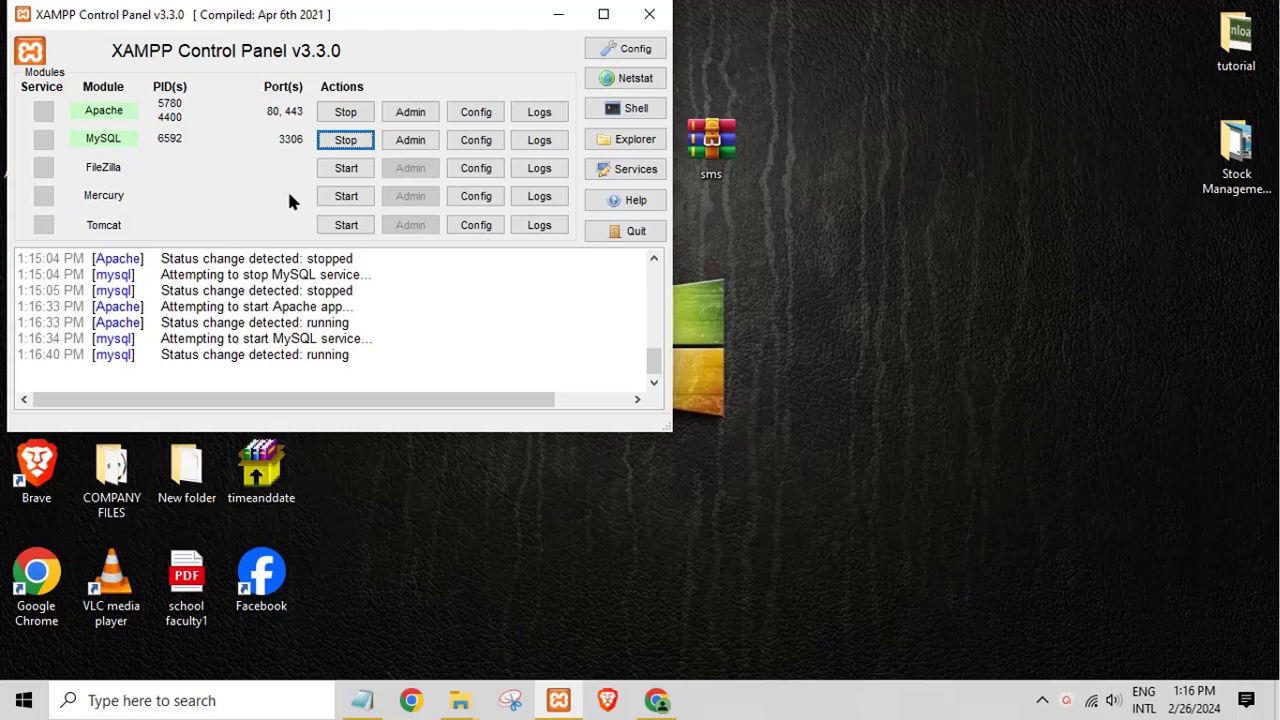
Step: Minimize XAMPP Control Panel and select the sms archive on the desktop
left_click(556, 15)
left_click(707, 150)
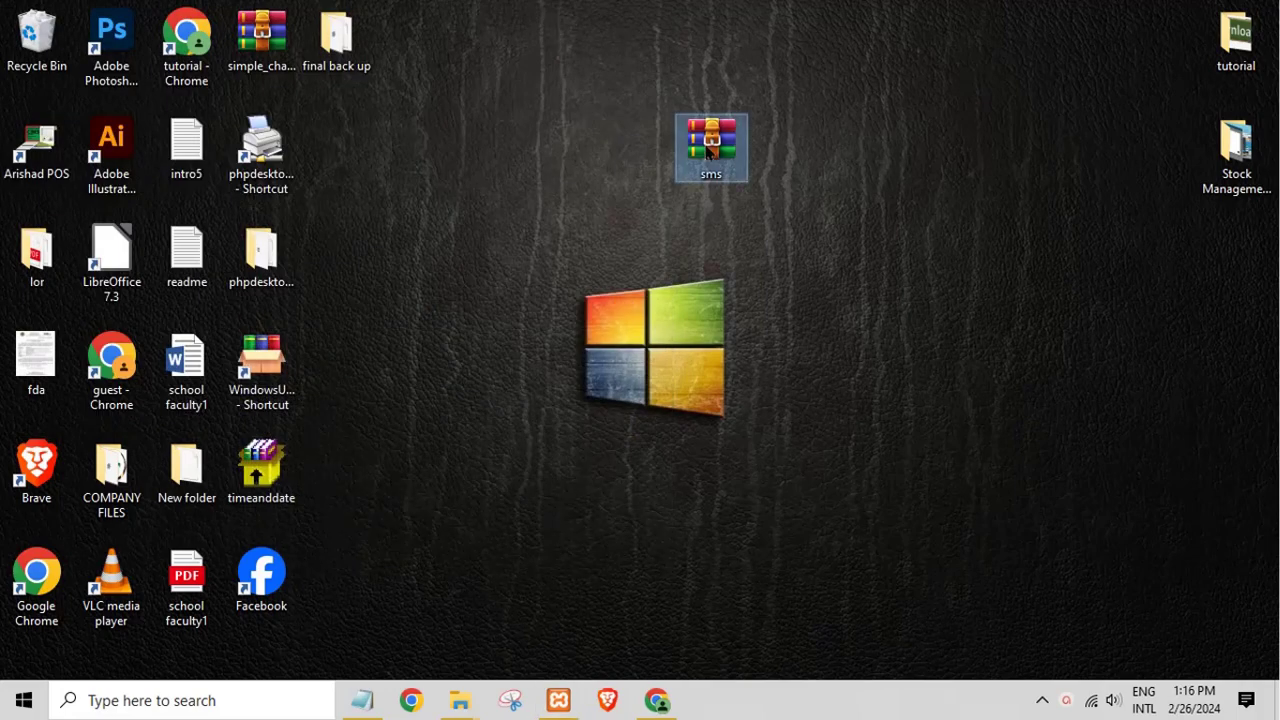
Step: Extract the sms.zip archive in place on the desktop with Extract Here
right_click(707, 150)
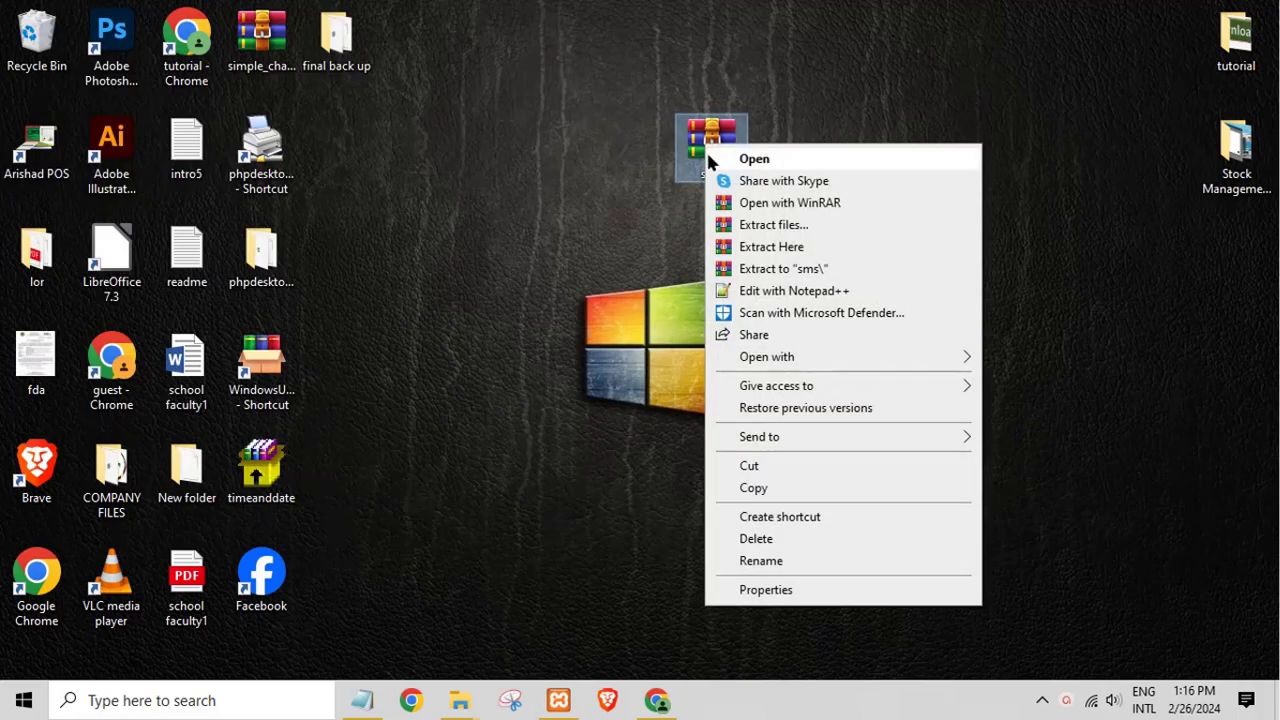
left_click(771, 247)
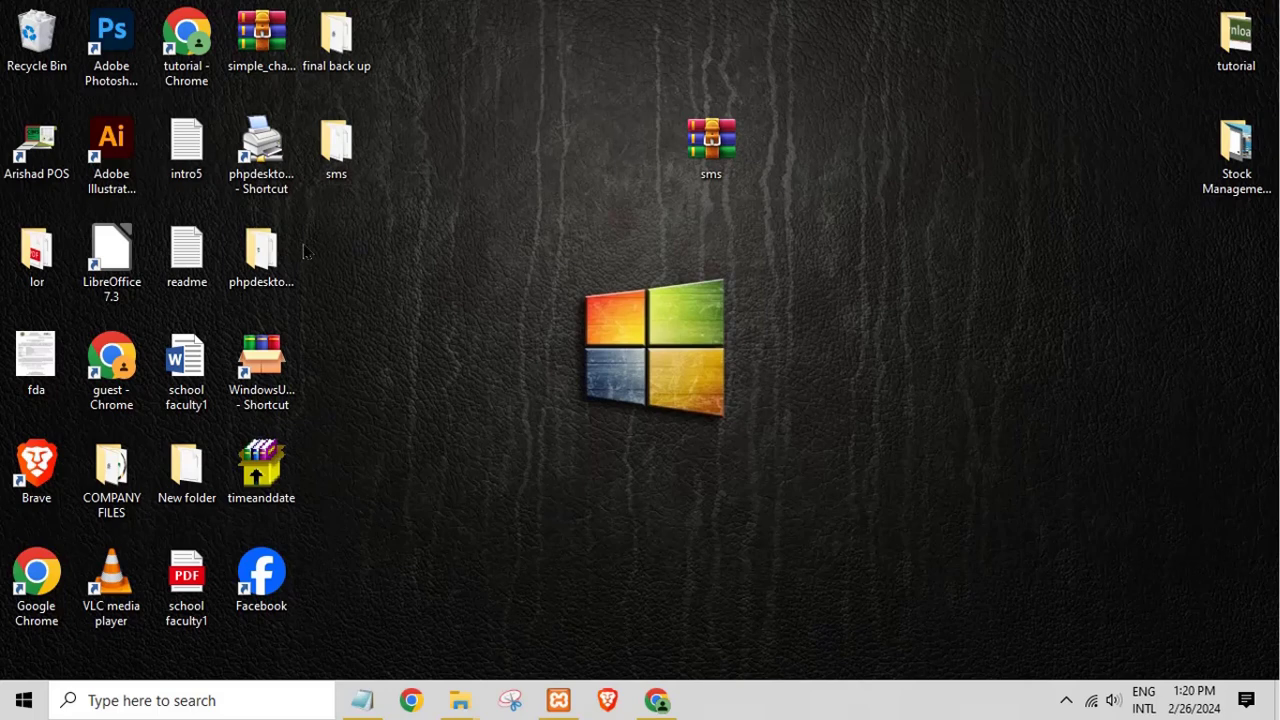
Step: Move the sms folder, open it maximized, and open readme from its database folder
left_click_drag(336, 145, 565, 265)
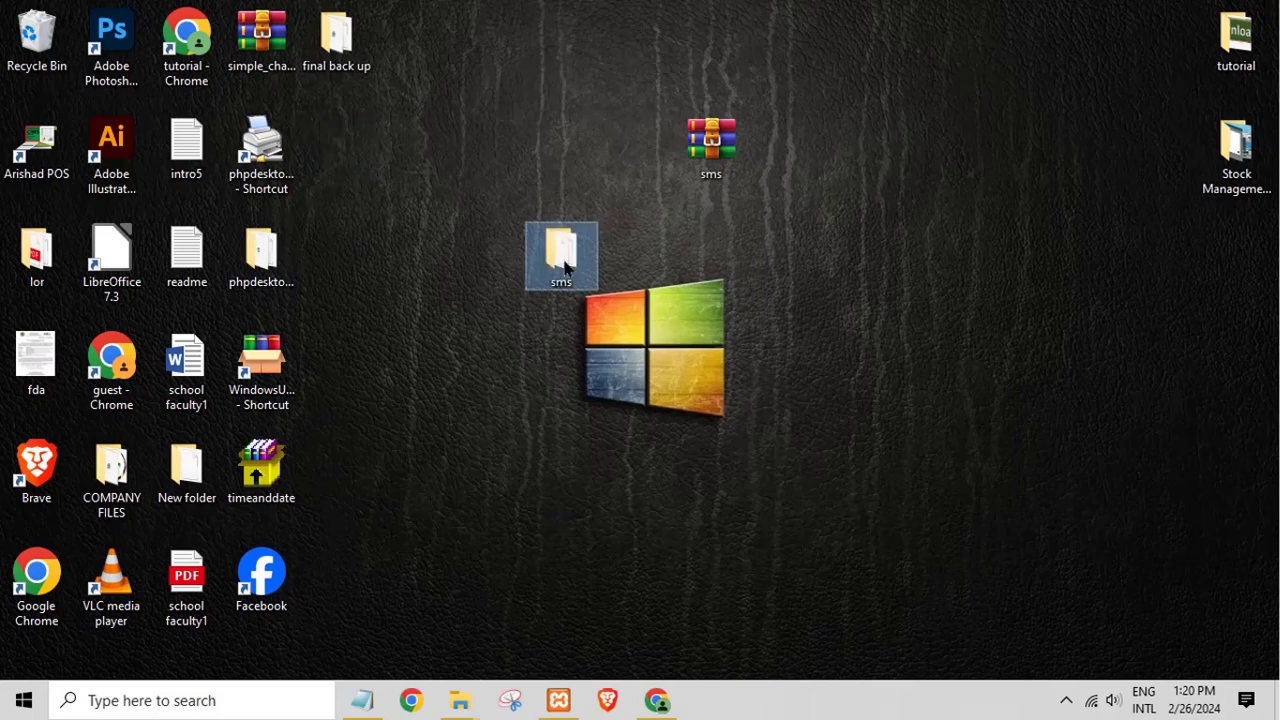
double_click(560, 264)
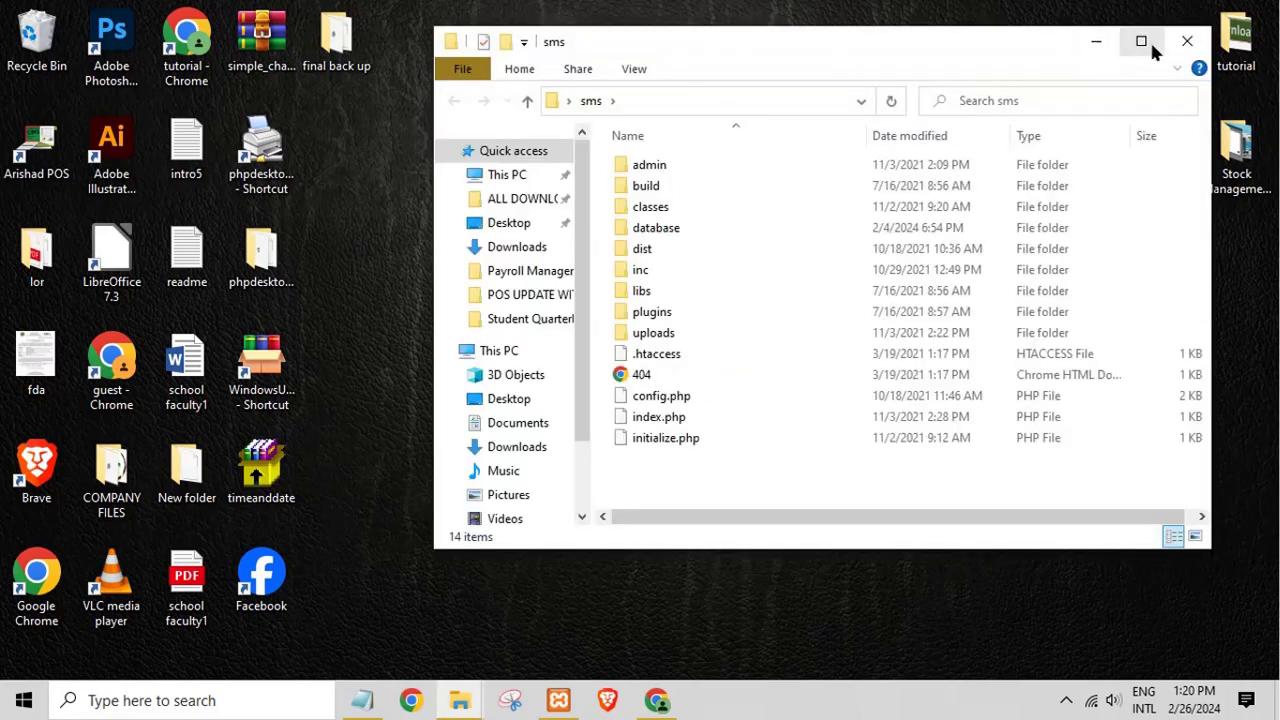
left_click(1143, 41)
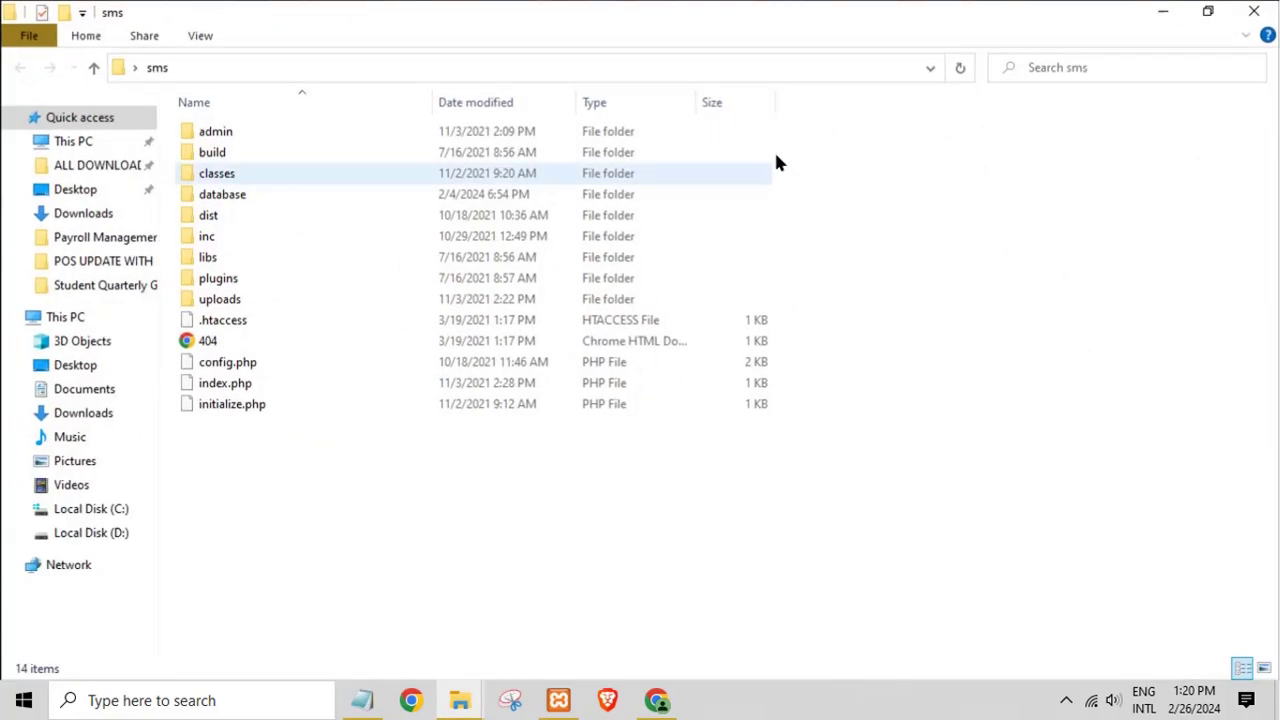
double_click(243, 194)
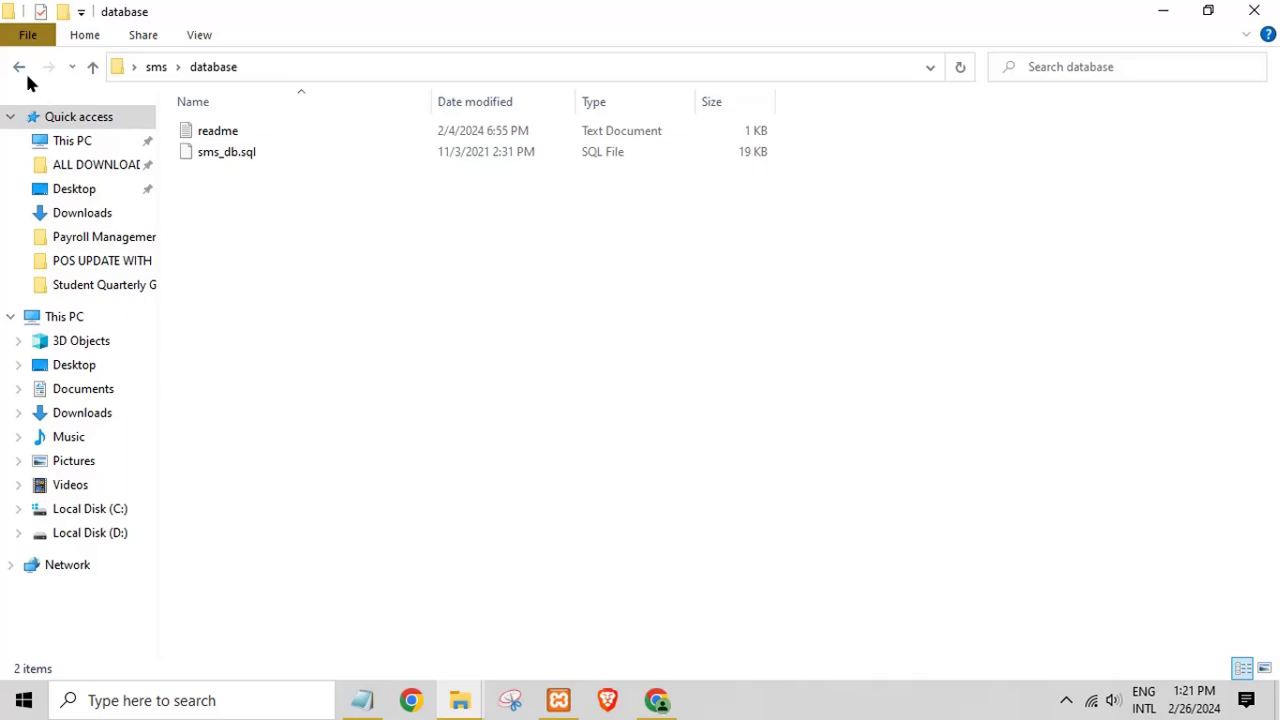
left_click(20, 67)
double_click(229, 199)
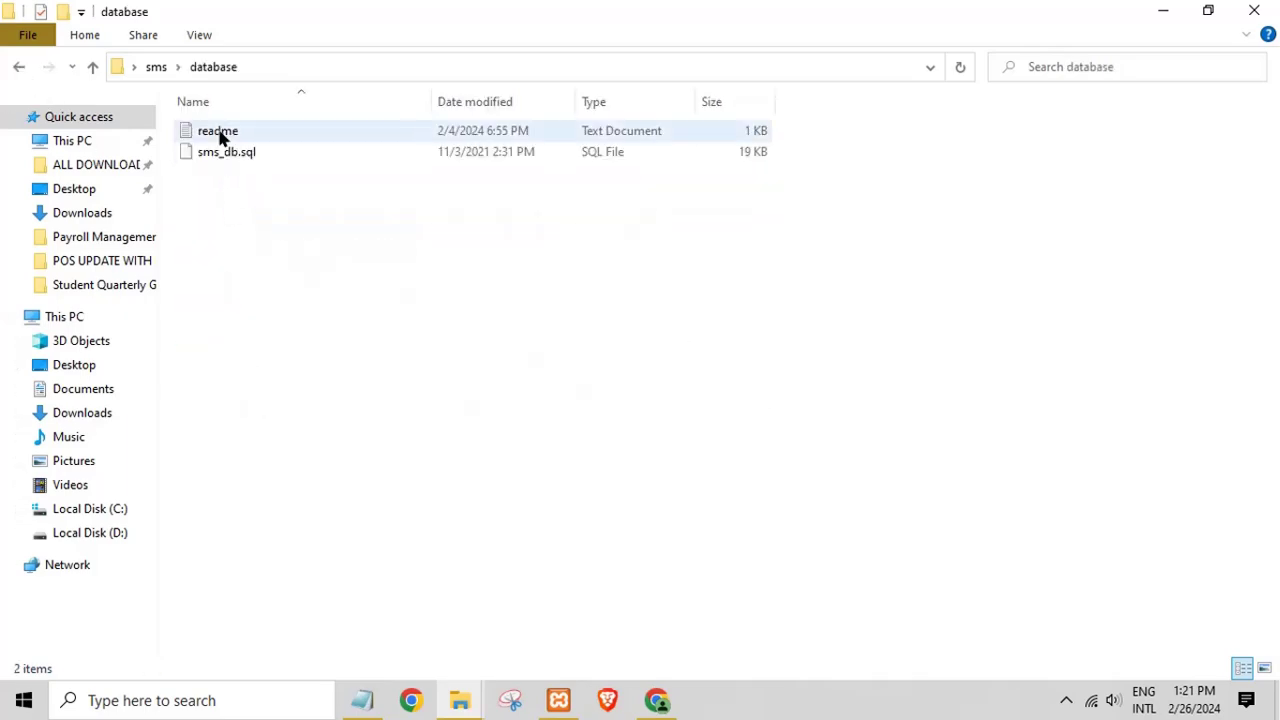
double_click(221, 135)
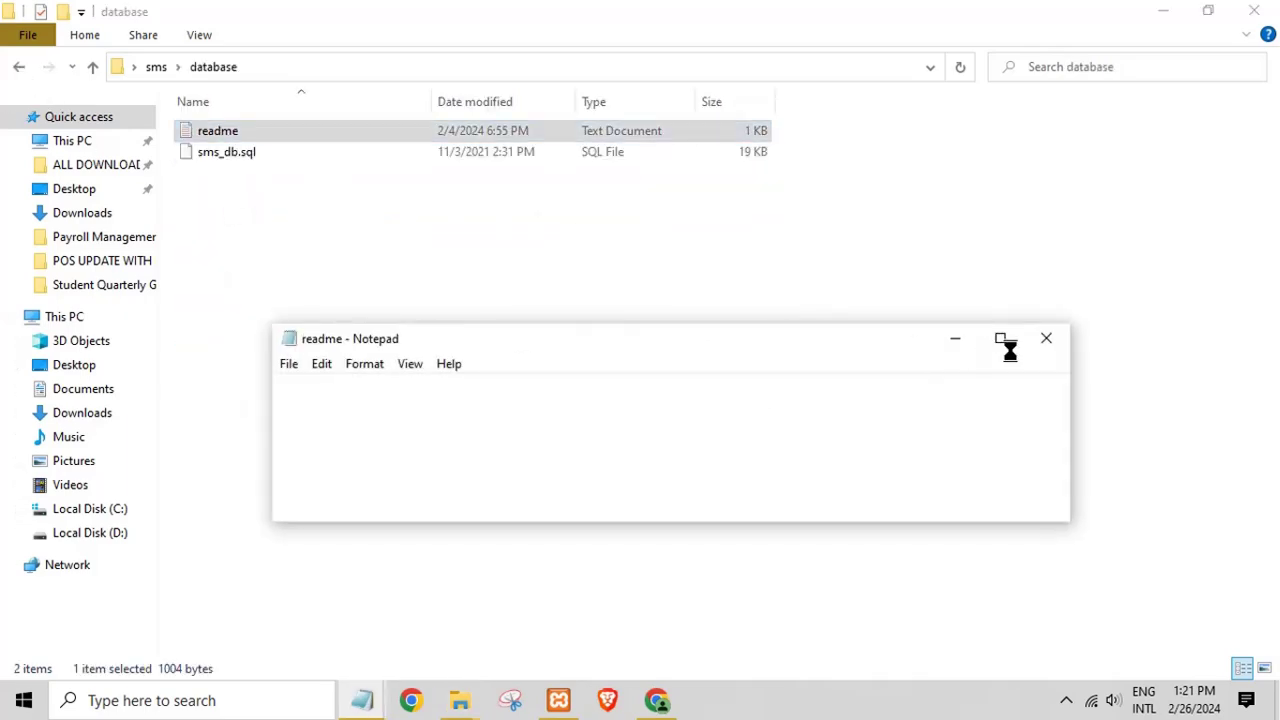
Step: Maximize the readme and highlight the first setup steps: XAMPP, text editor, download, extract
left_click(1003, 341)
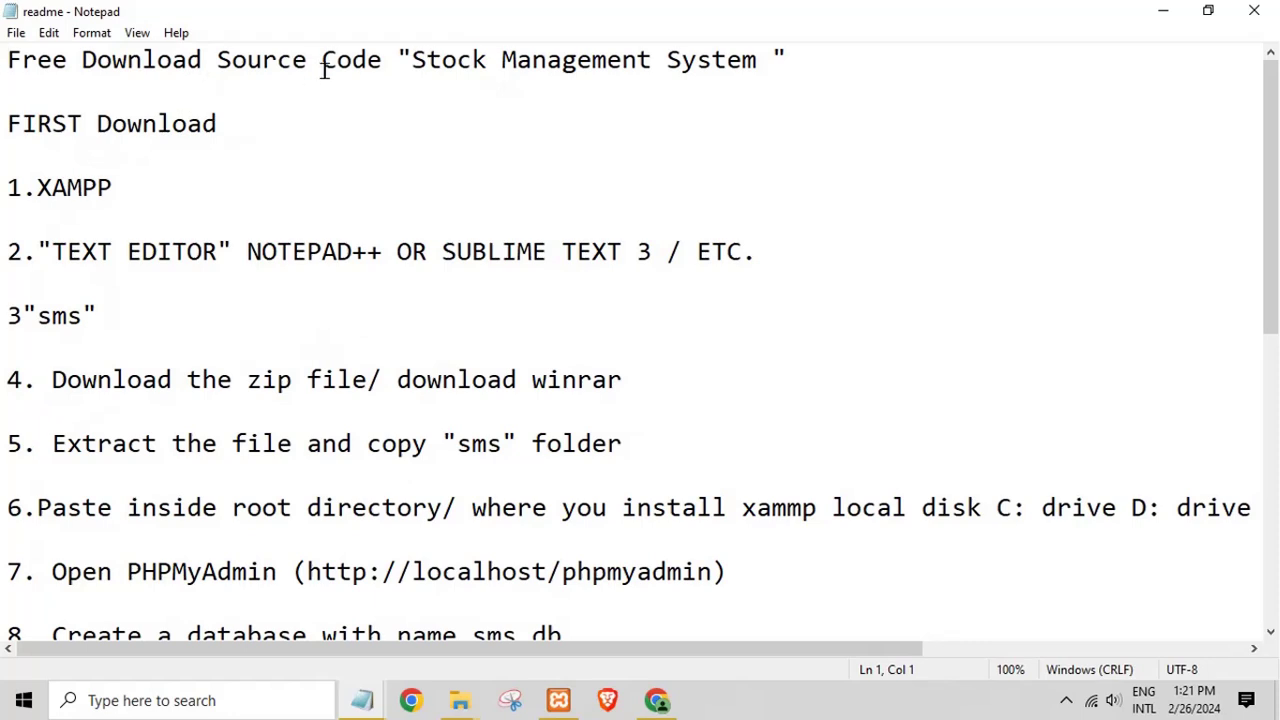
left_click_drag(424, 64, 390, 92)
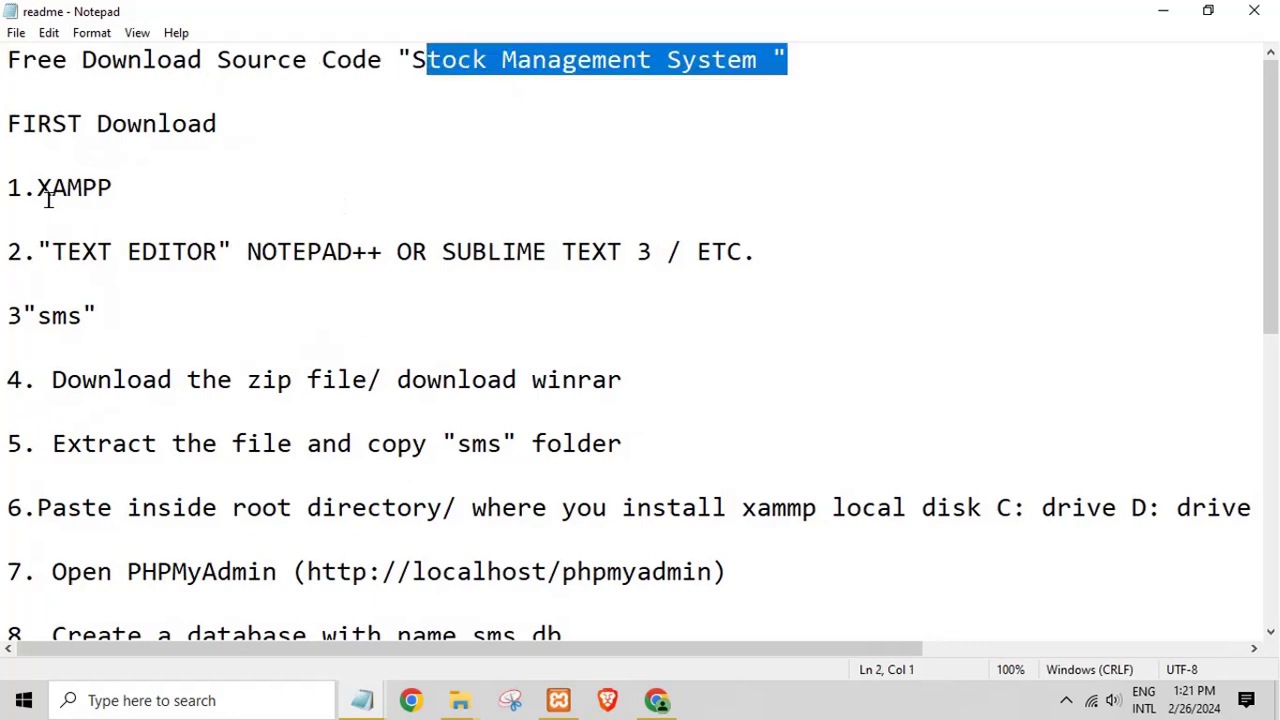
left_click_drag(51, 189, 107, 203)
left_click_drag(52, 251, 771, 252)
left_click_drag(52, 380, 608, 380)
left_click_drag(52, 443, 591, 440)
scroll(591, 440, "down", 2)
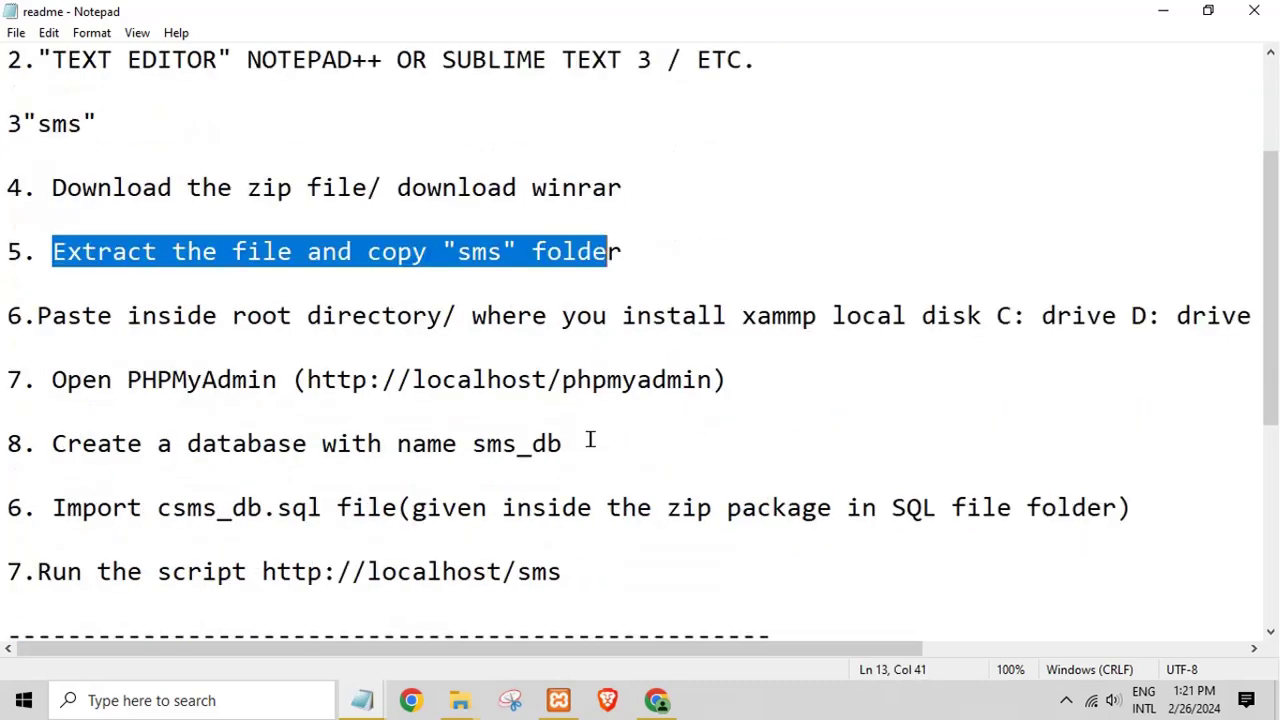
Step: Highlight the steps for pasting into the root directory and creating the sms_db database
left_click_drag(42, 316, 740, 377)
left_click(599, 405)
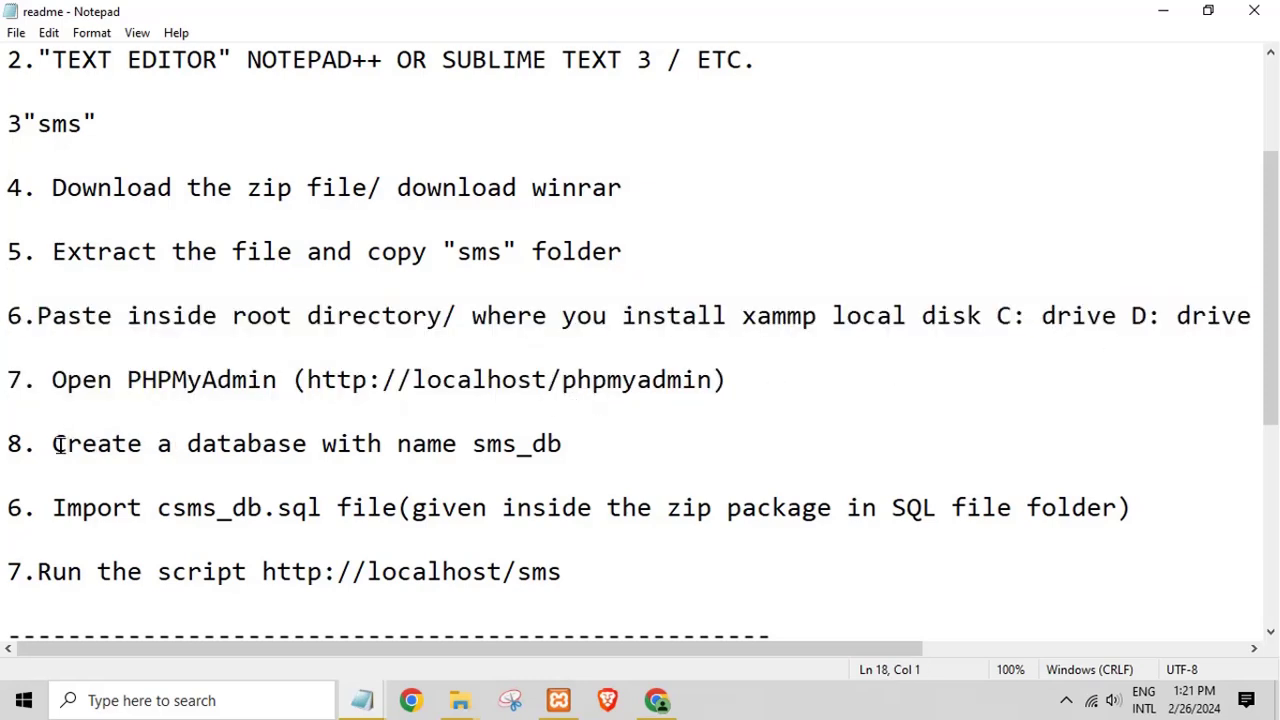
left_click_drag(66, 443, 551, 434)
left_click(552, 428)
scroll(552, 428, "down", 1)
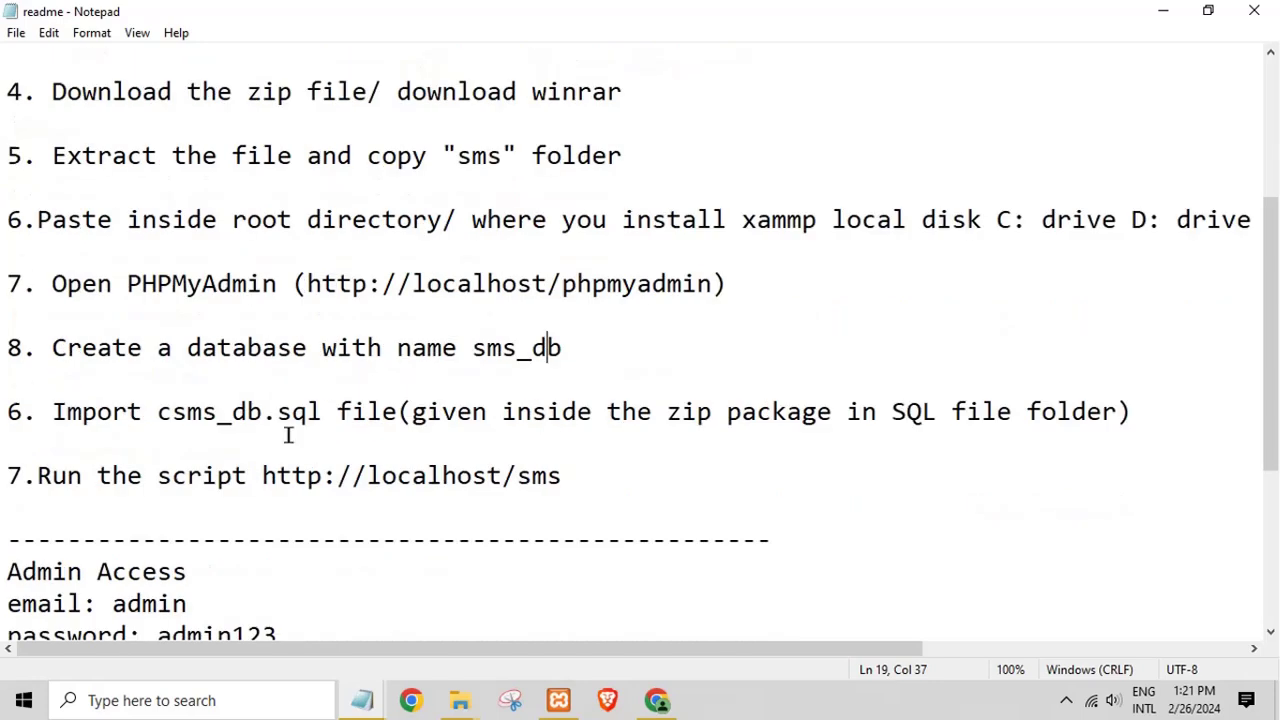
left_click_drag(52, 411, 1084, 404)
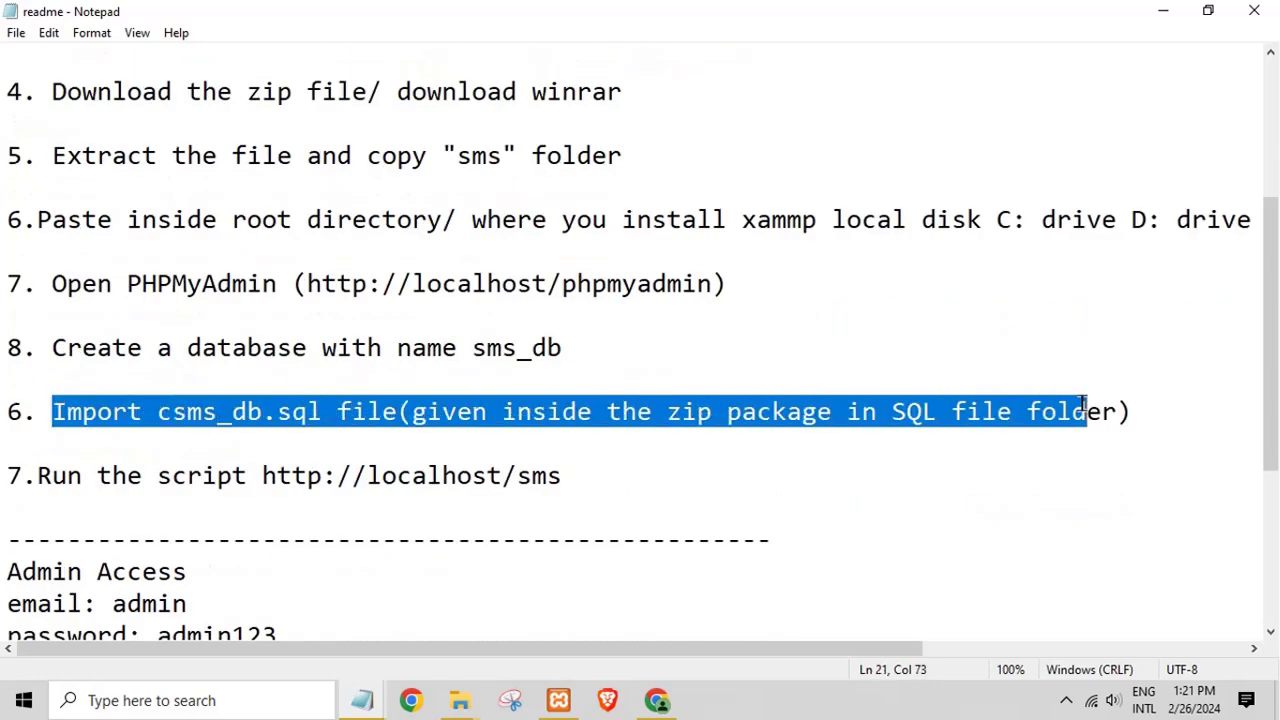
left_click_drag(530, 478, 606, 486)
scroll(349, 498, "down", 2)
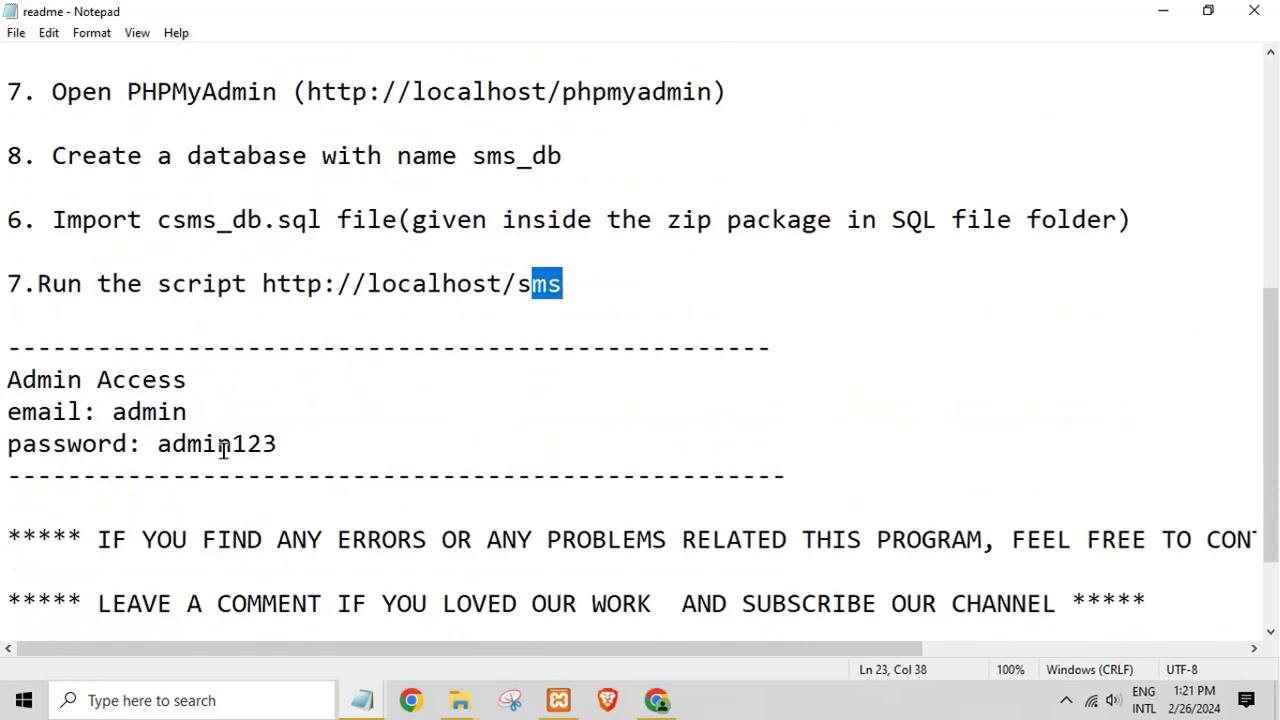
Step: Highlight the admin login credentials and blog address, then close the readme
left_click_drag(127, 413, 337, 463)
scroll(340, 463, "down", 2)
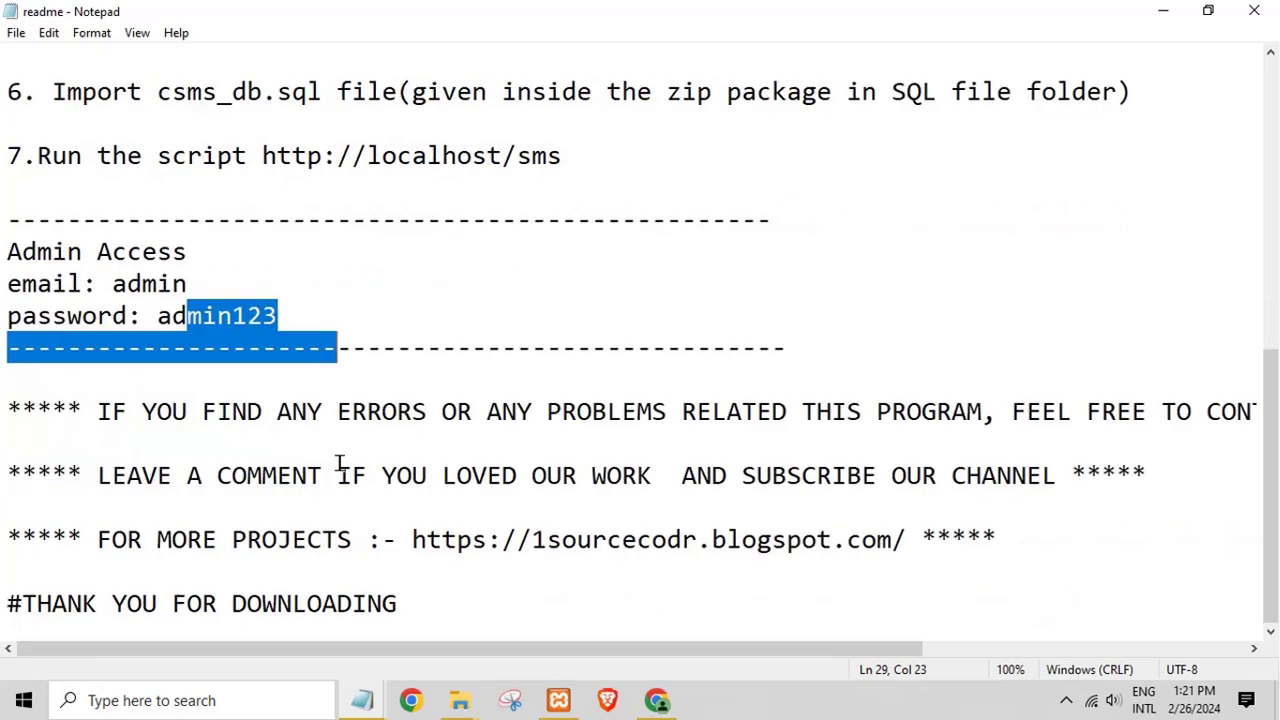
left_click_drag(516, 538, 982, 540)
left_click(916, 592)
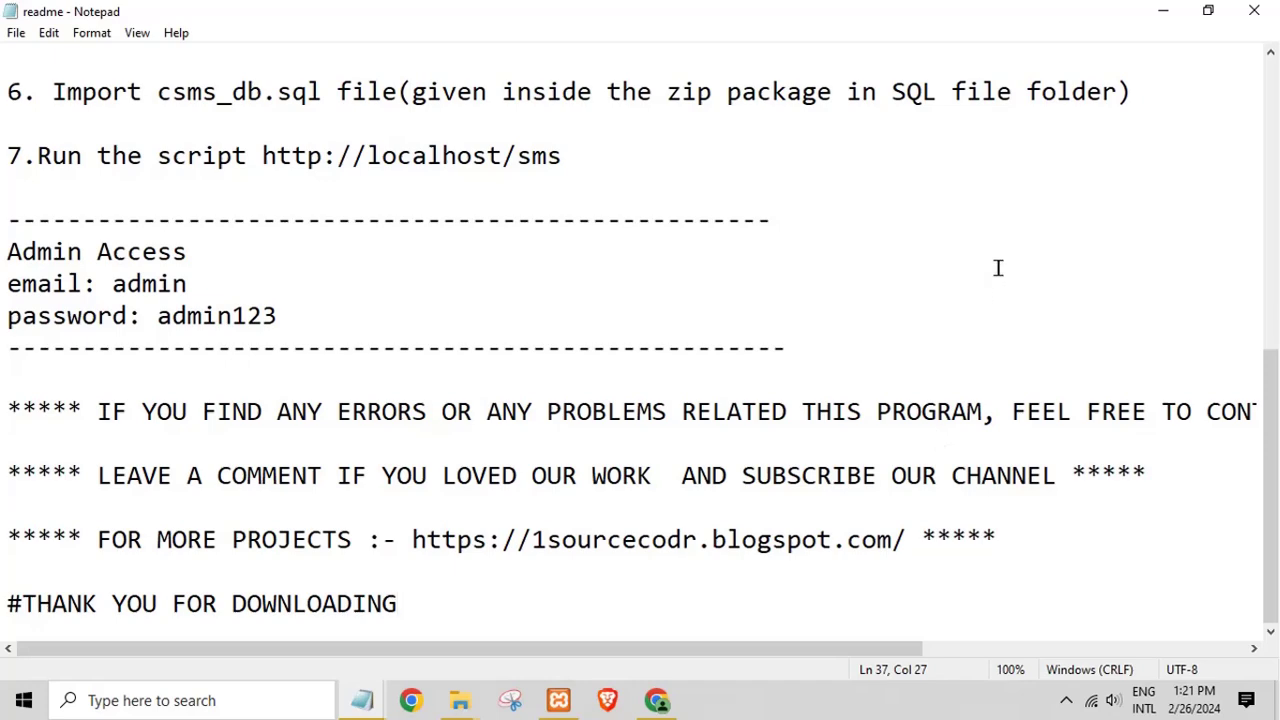
left_click(1256, 12)
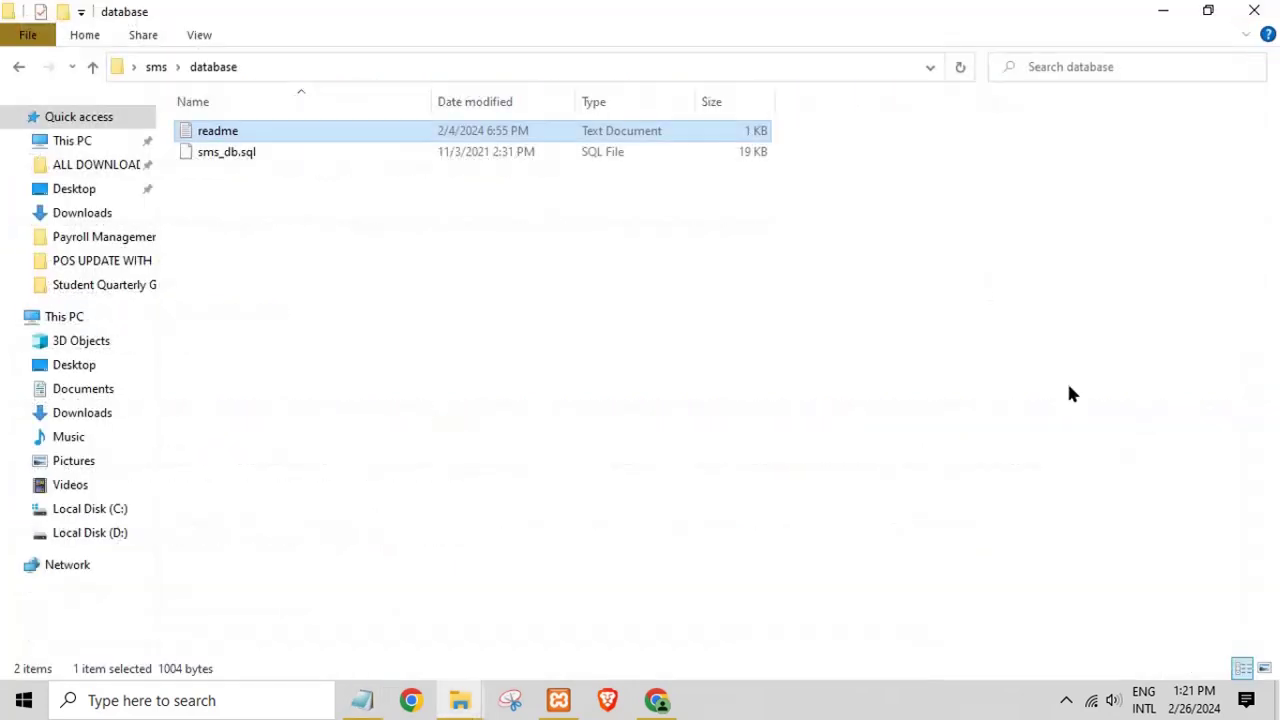
Step: Minimize File Explorer and bring Chrome and the Untitled Notepad note to the front
left_click(1163, 10)
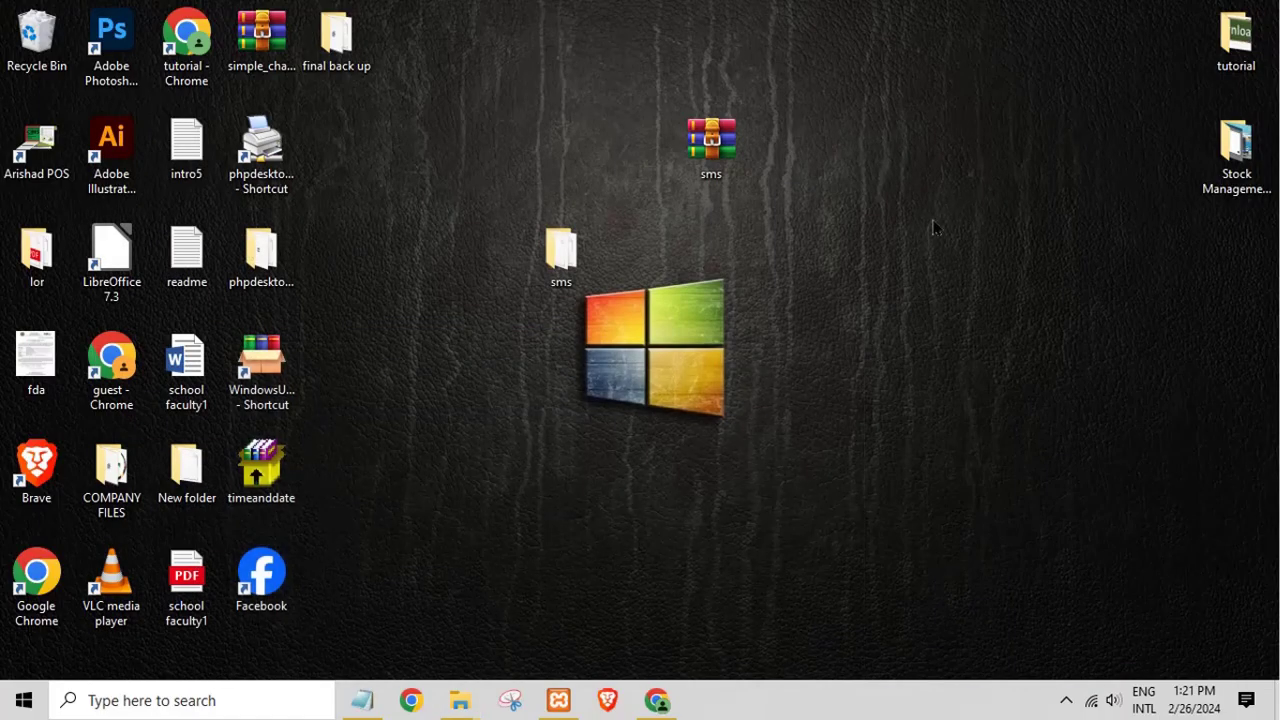
left_click(661, 705)
left_click(369, 705)
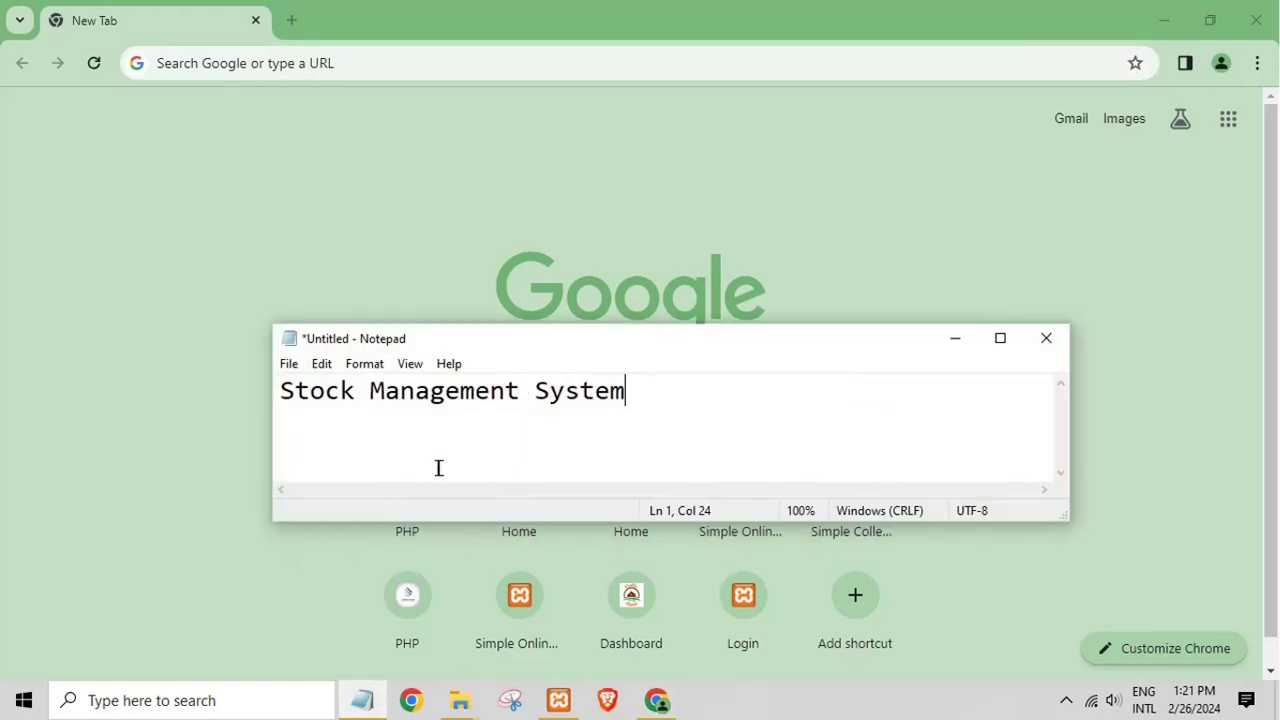
Step: Replace the note text with 'type localhost/phpmyadmin any browser' and focus Chrome's address bar
left_click_drag(657, 416, 0, 474)
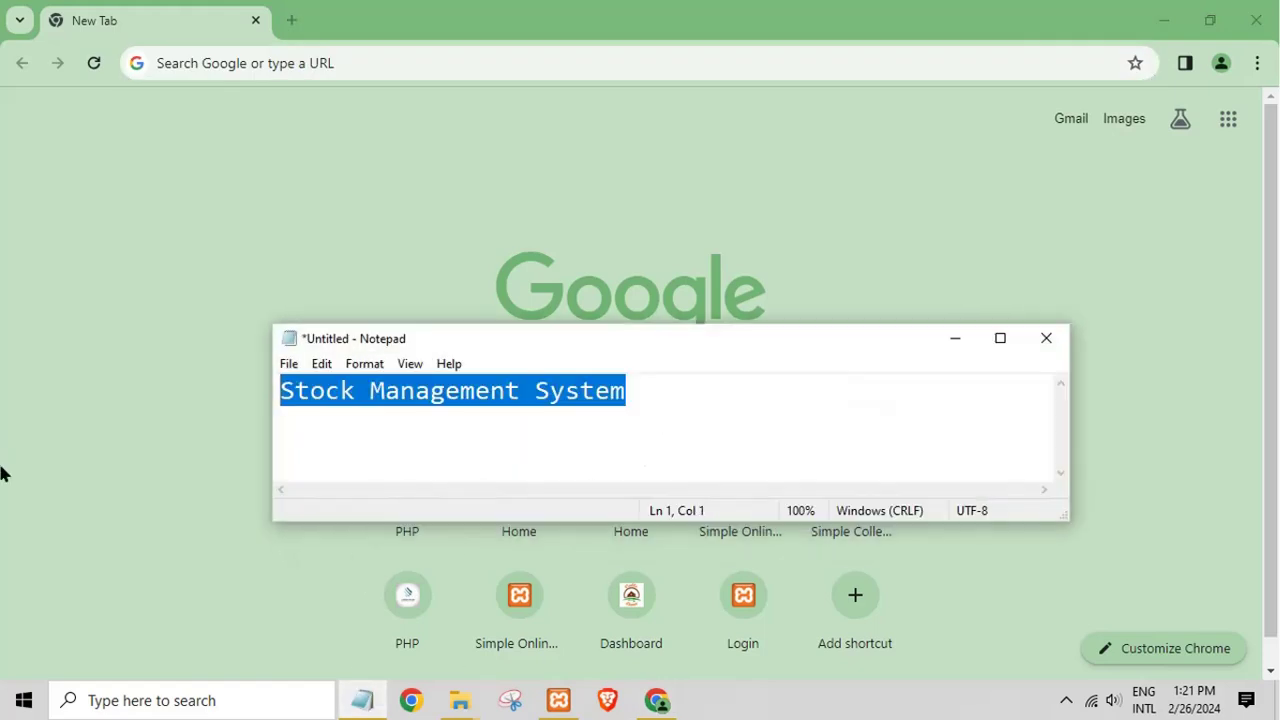
type("type loc")
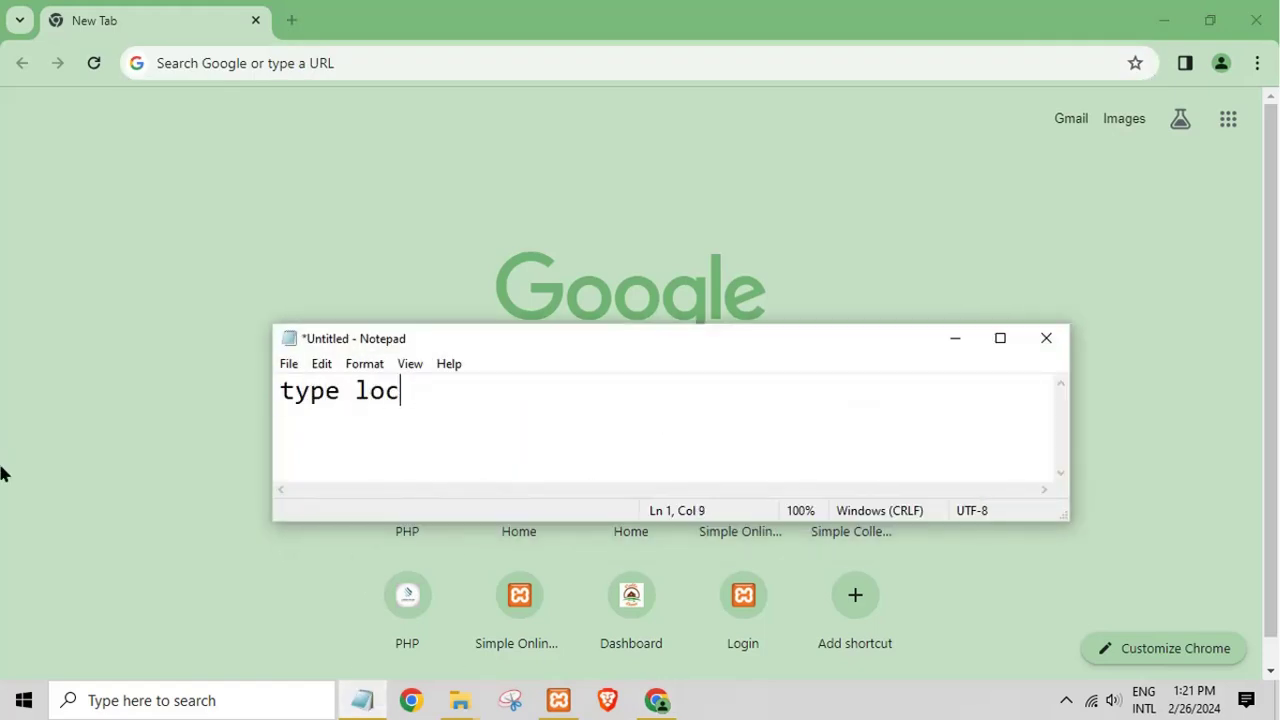
type("alhost")
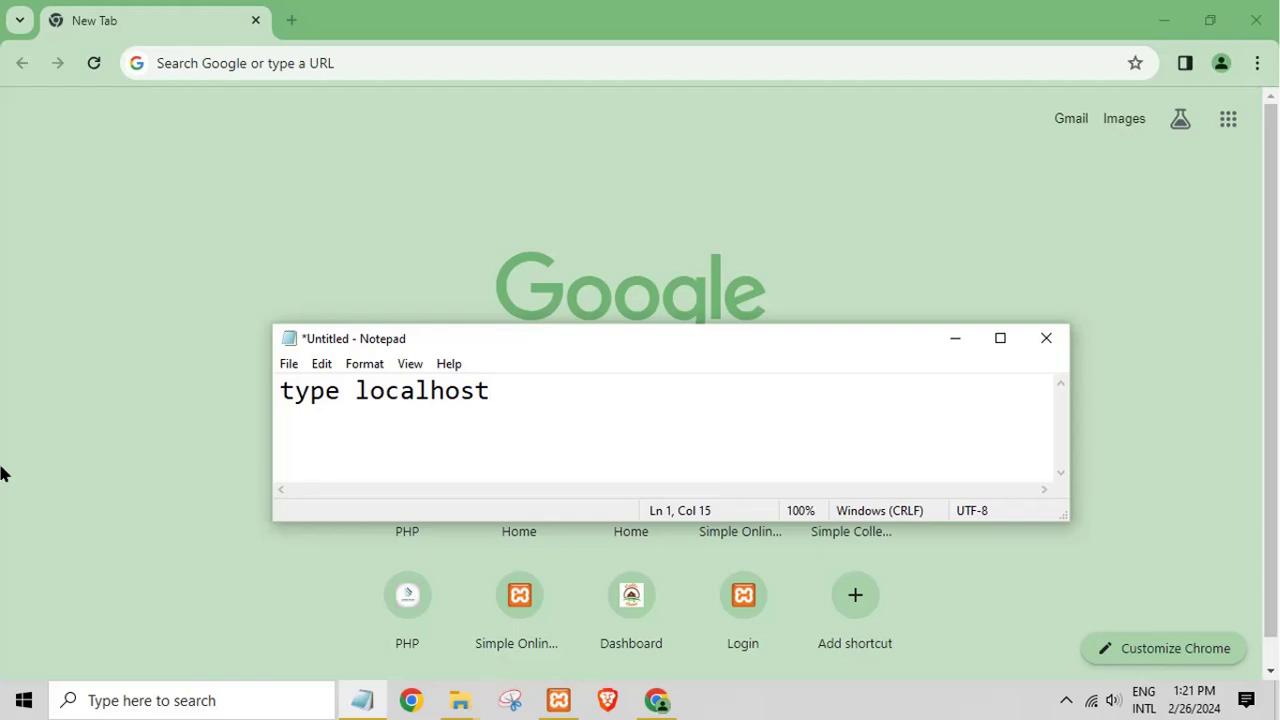
type("/phpmyadmin")
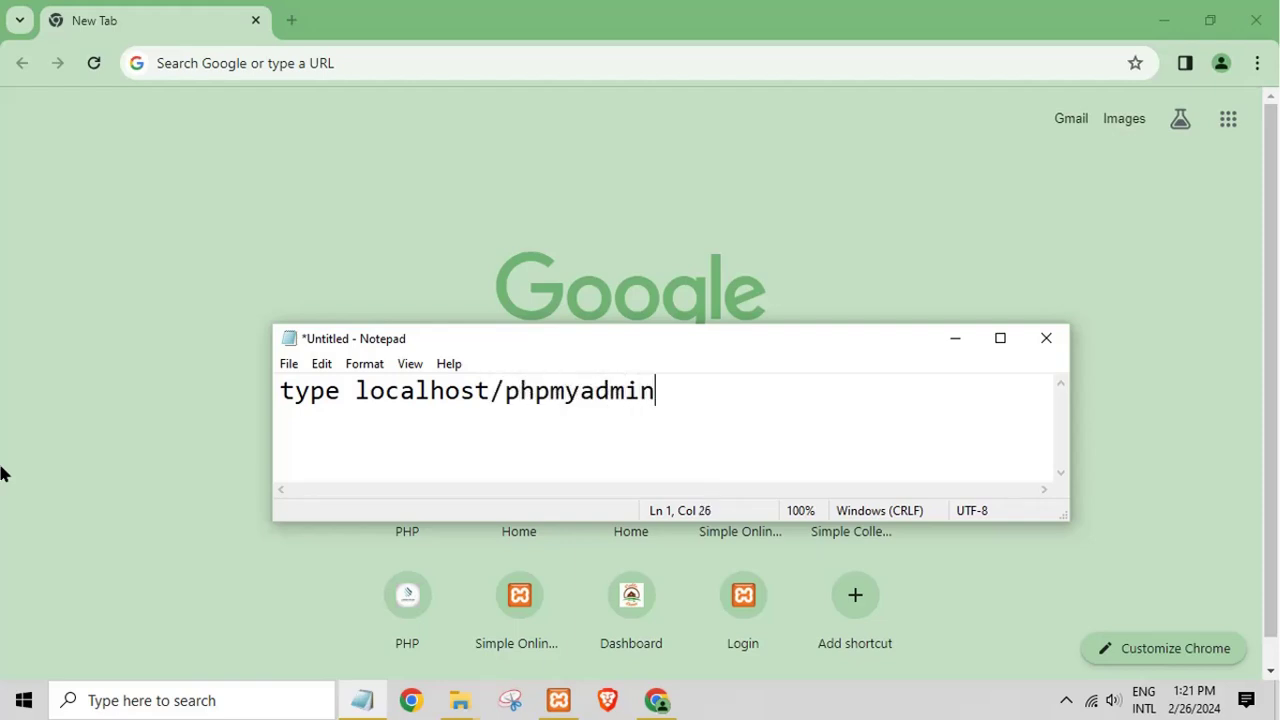
type(" anyb")
key("BackSpace")
key("BackSpace")
type("bor")
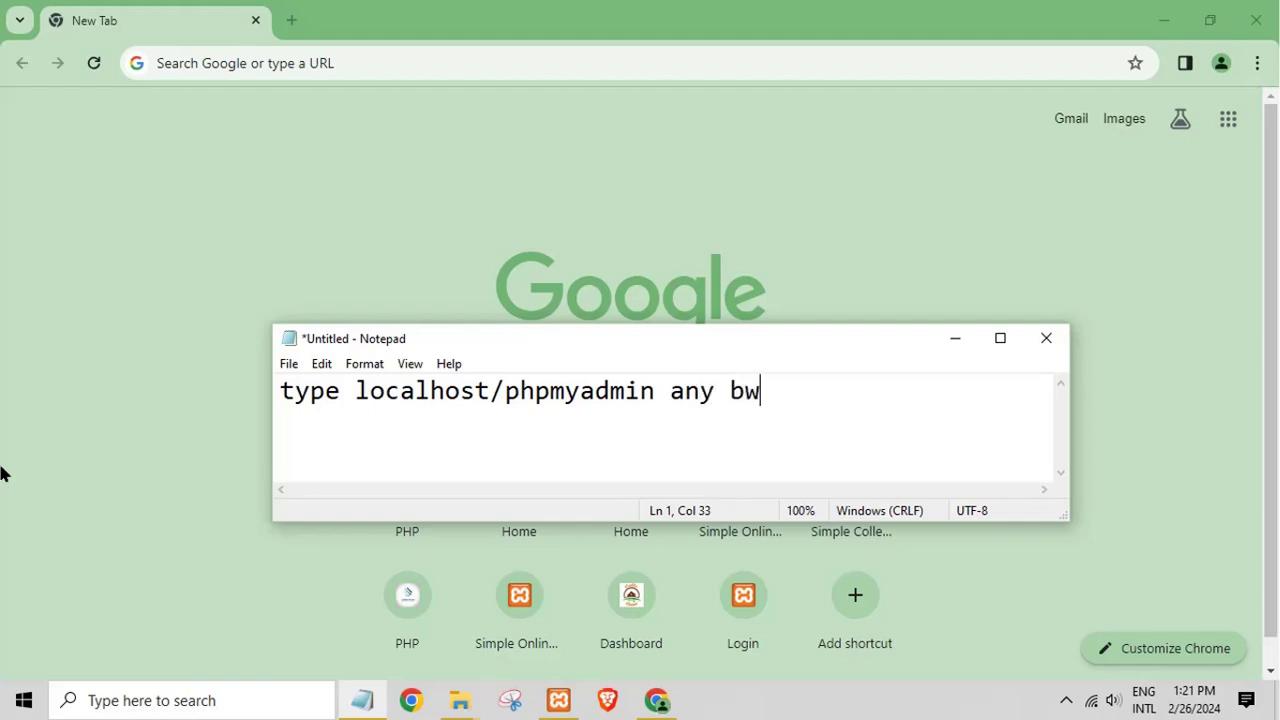
key("BackSpace")
type("rowes")
key("BackSpace")
key("BackSpace")
type("ser")
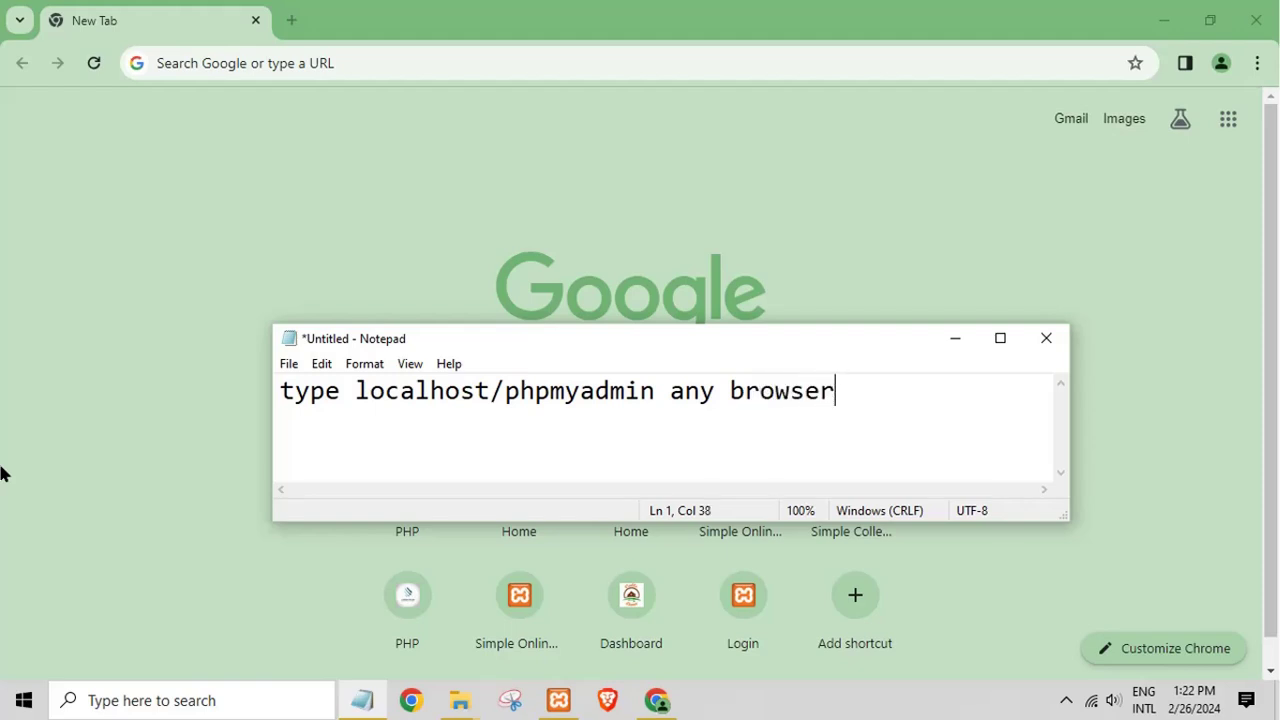
left_click(184, 70)
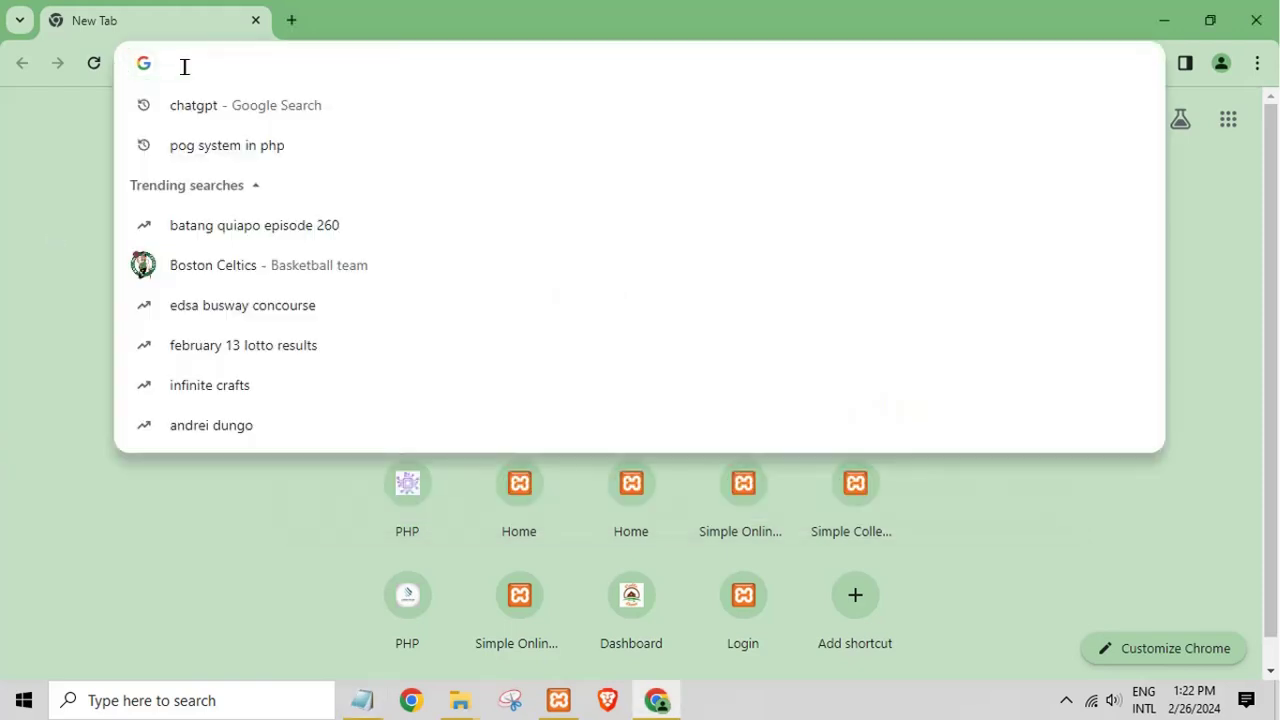
Step: Enter localhost/phpmyadmin/ in Chrome's address bar and load it
type("lolca")
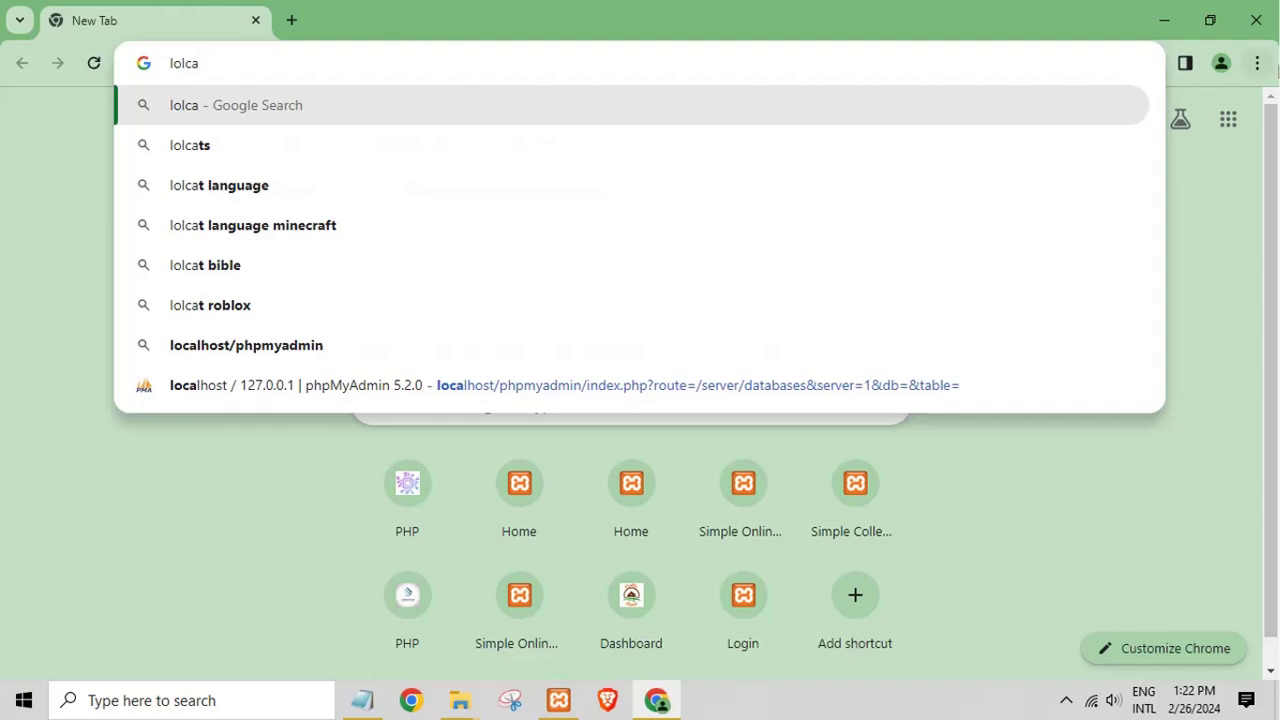
key("BackSpace")
key("BackSpace")
key("BackSpace")
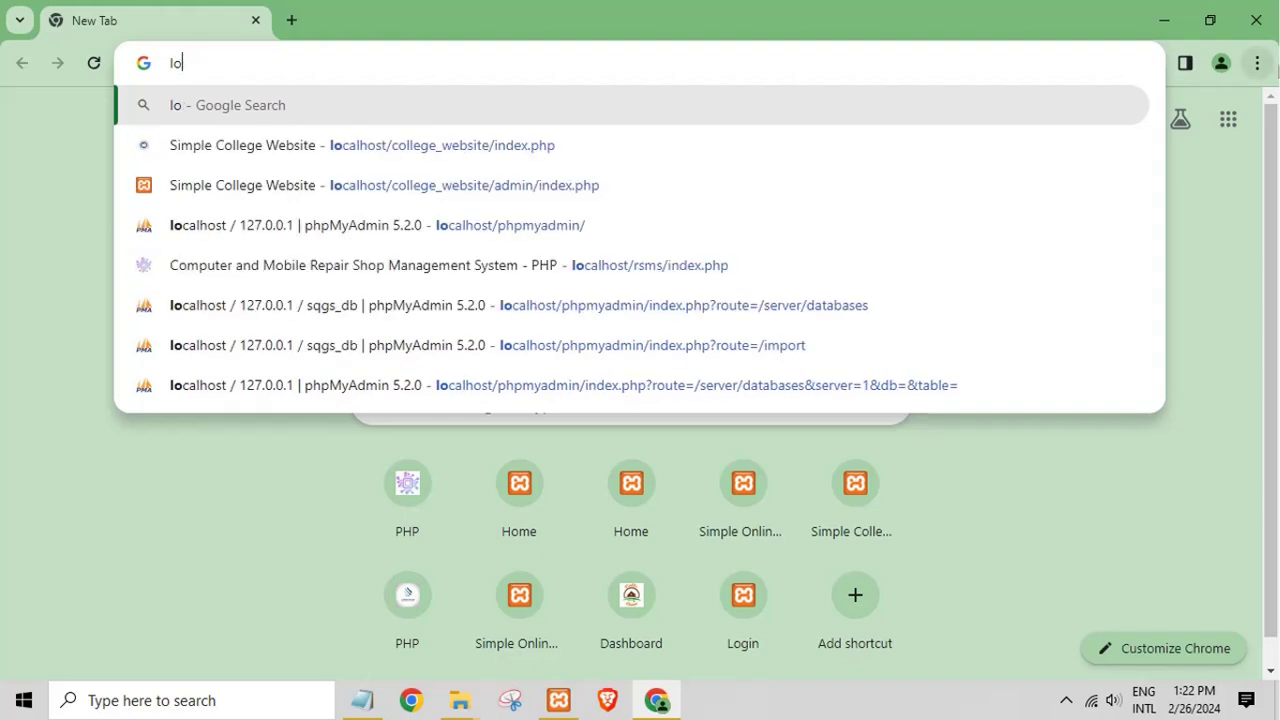
type("calhost")
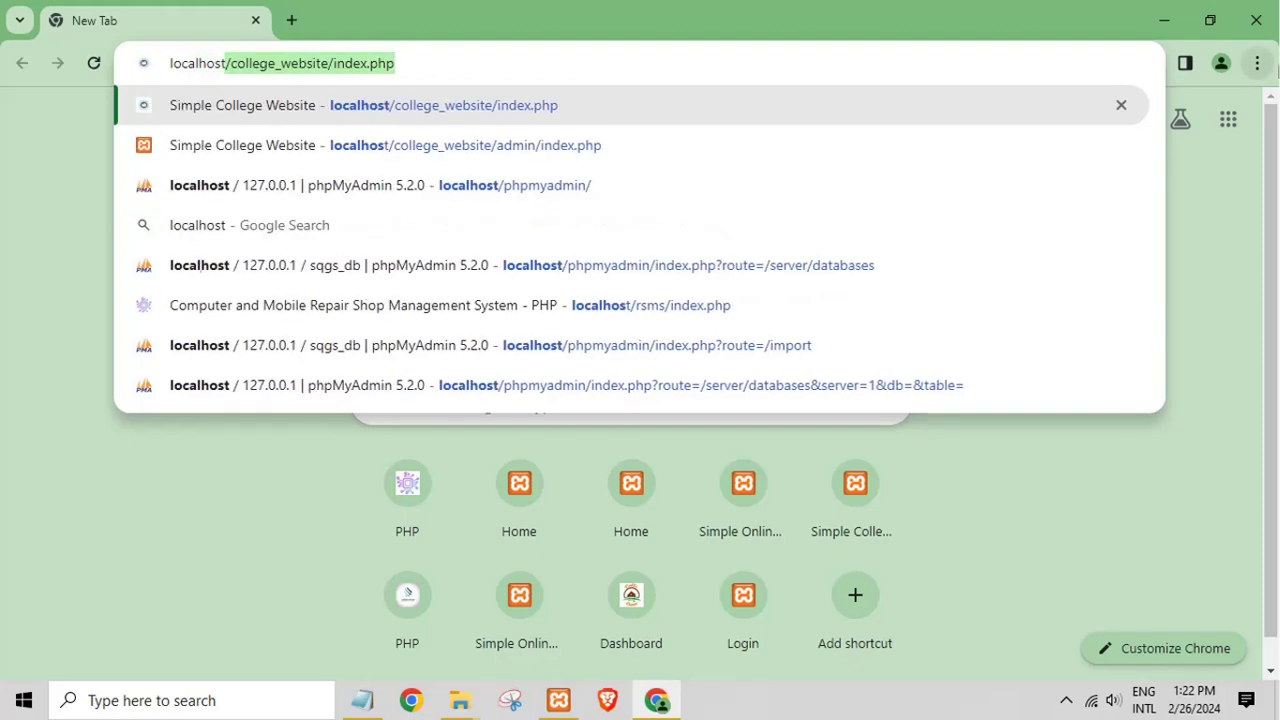
type("/")
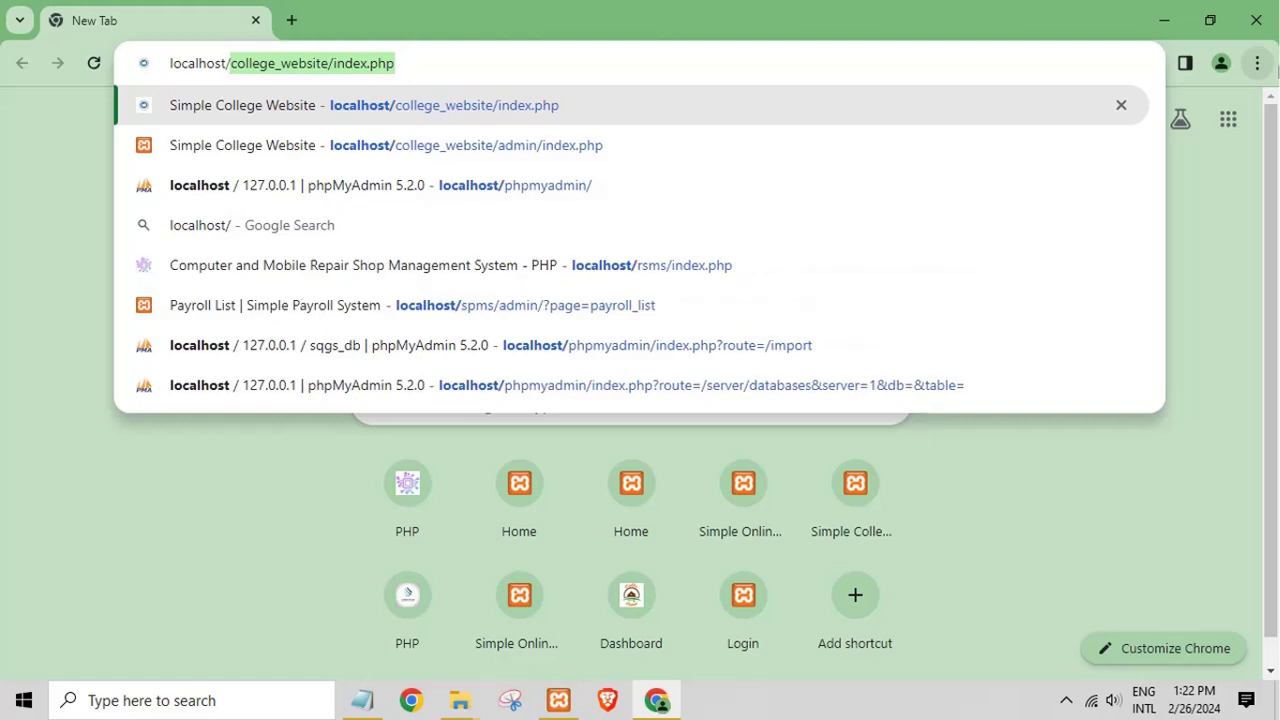
type("phpmyadmin")
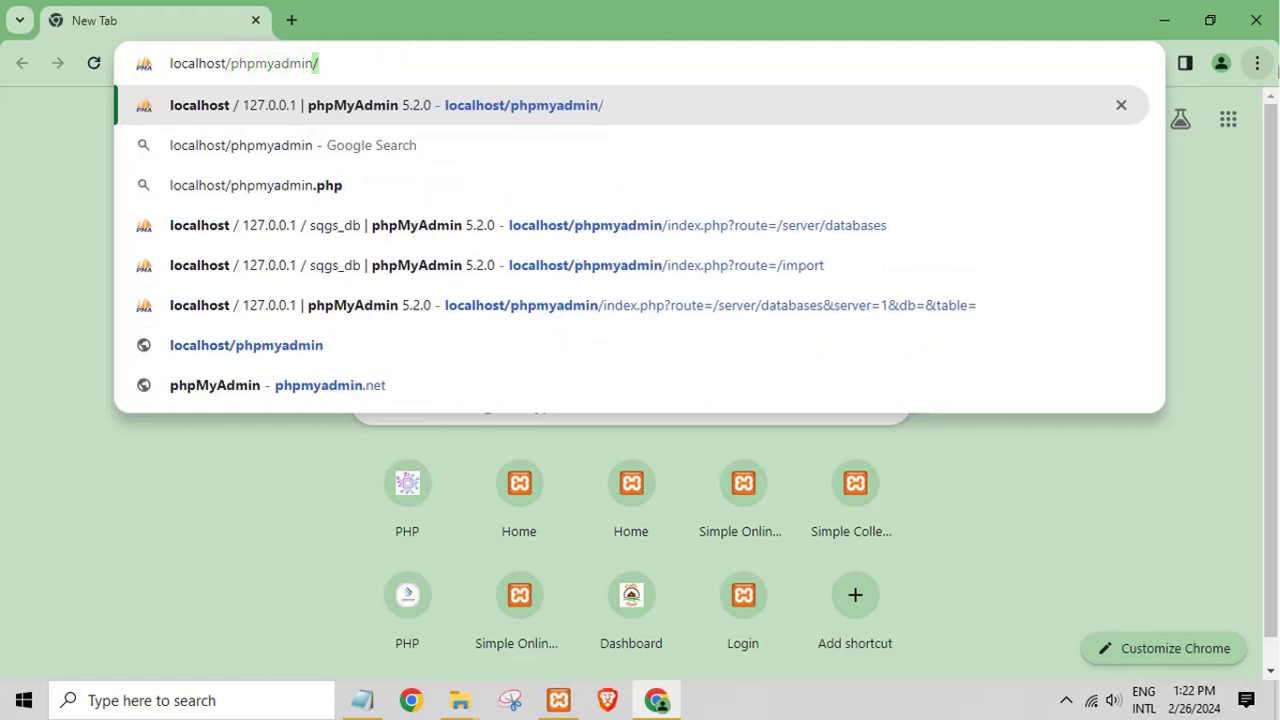
type("/")
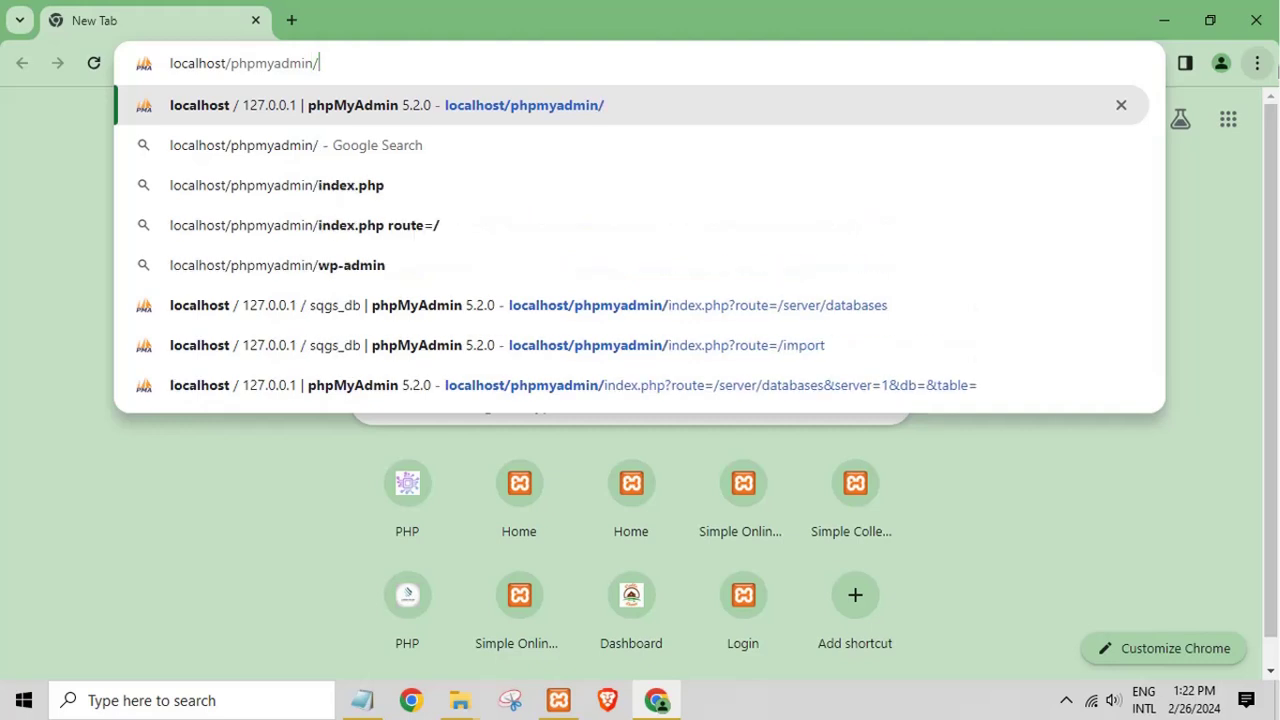
key("Return")
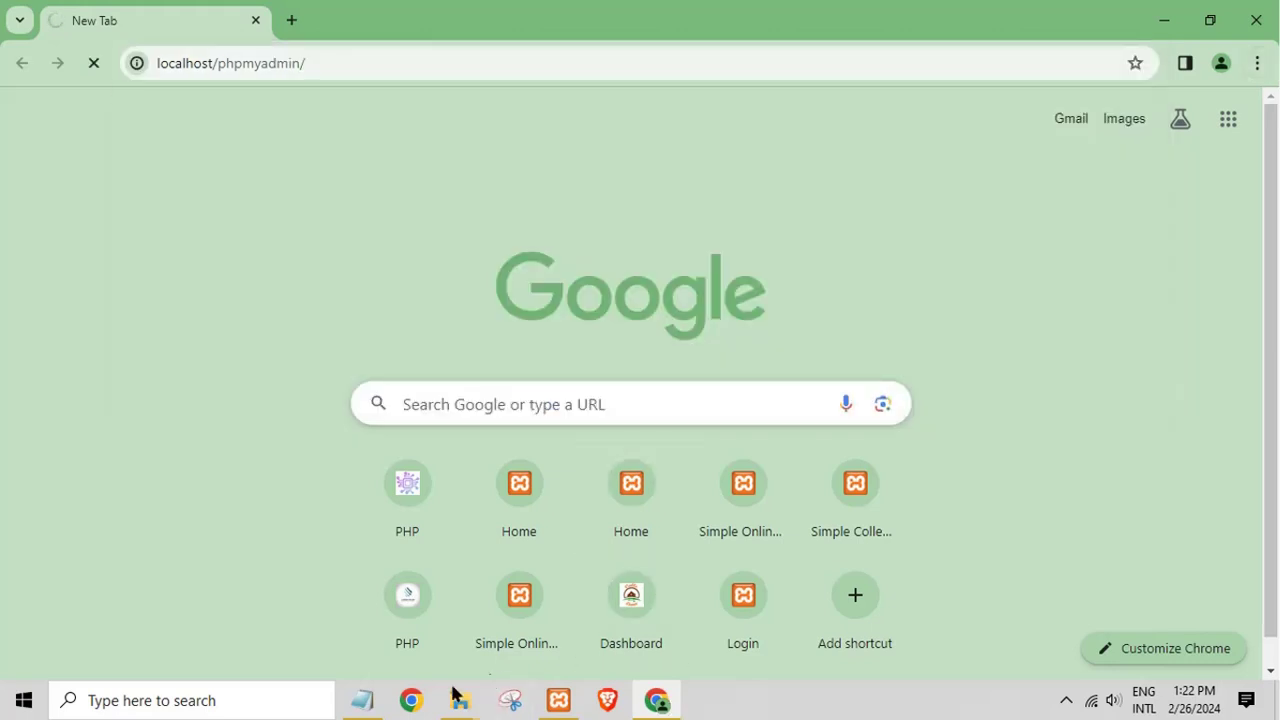
Step: Rewrite the Notepad note line as 'create database'
left_click(362, 700)
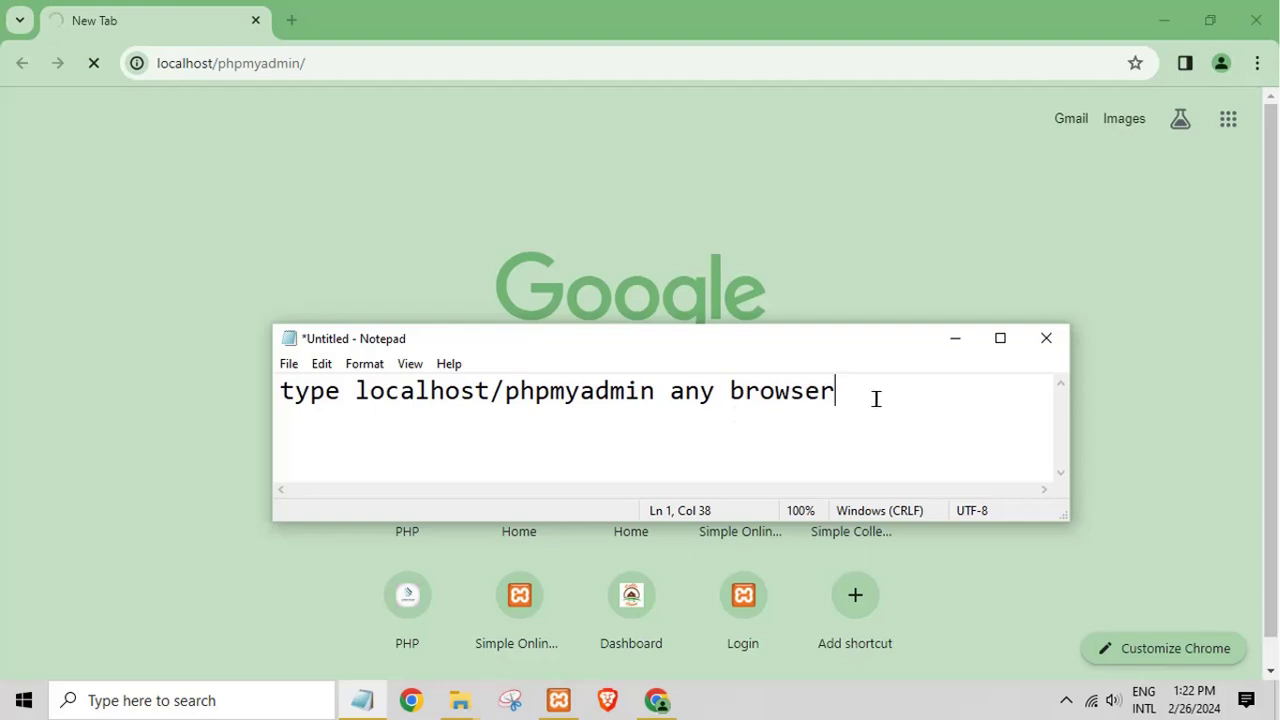
left_click_drag(876, 398, 180, 443)
type("cre")
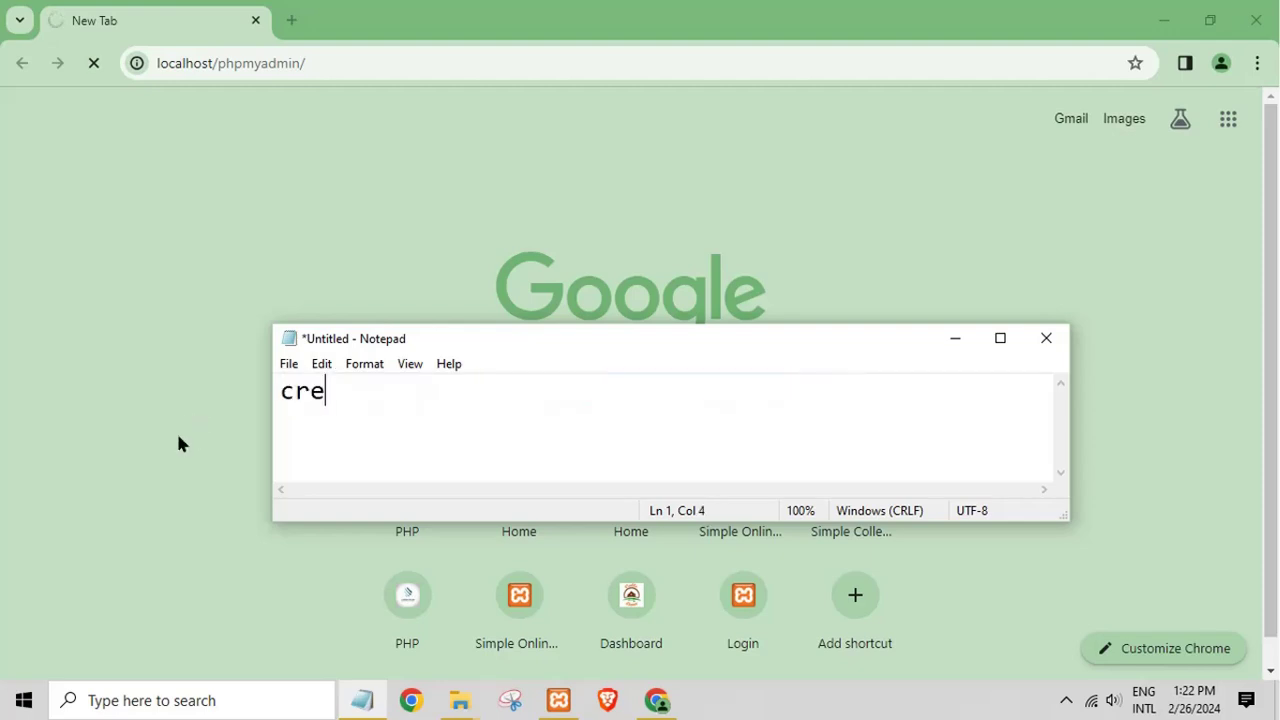
type("ate databsas")
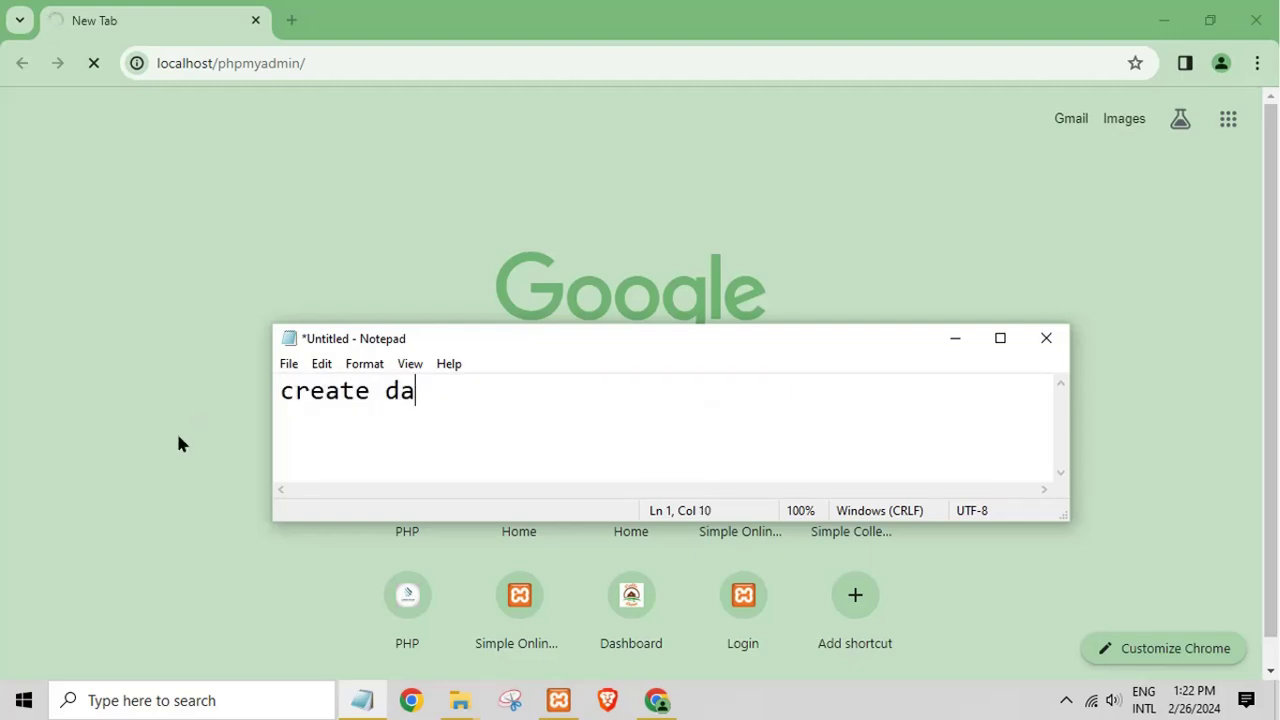
key("BackSpace")
key("BackSpace")
key("BackSpace")
type("ase")
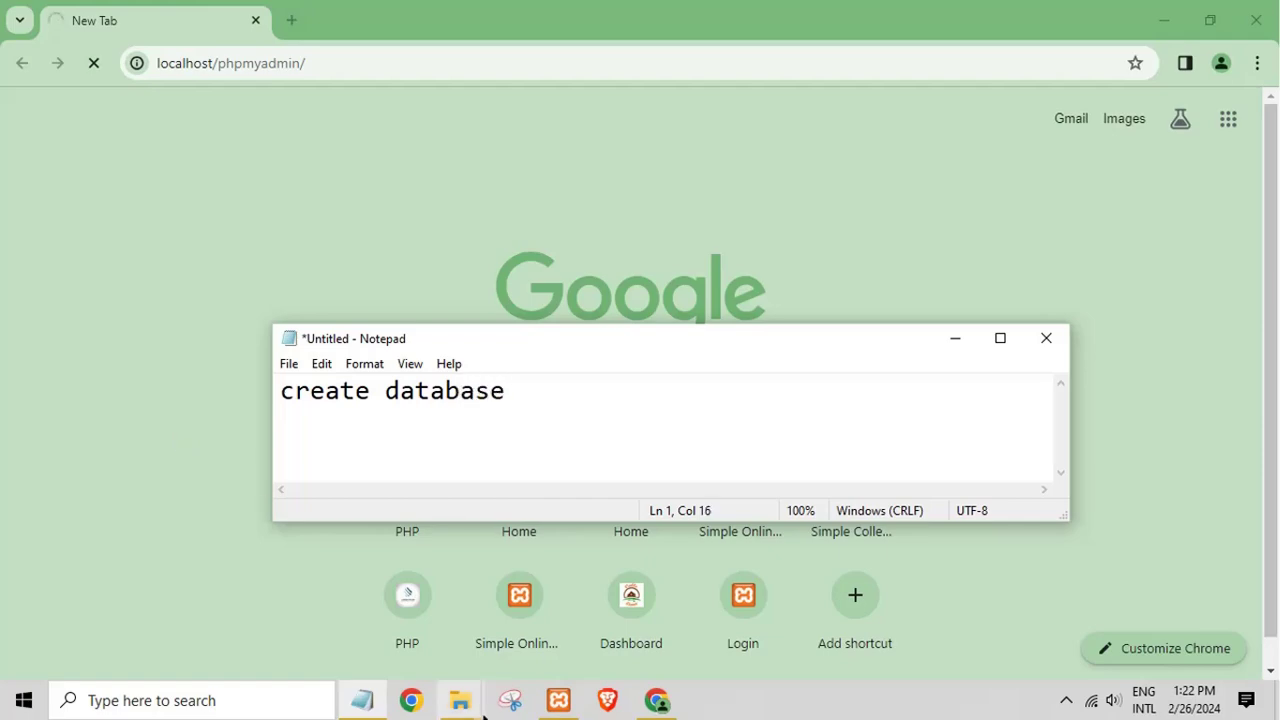
Step: Confirm in XAMPP Control Panel that Apache and MySQL are running, then minimize it
left_click(560, 703)
left_click(562, 708)
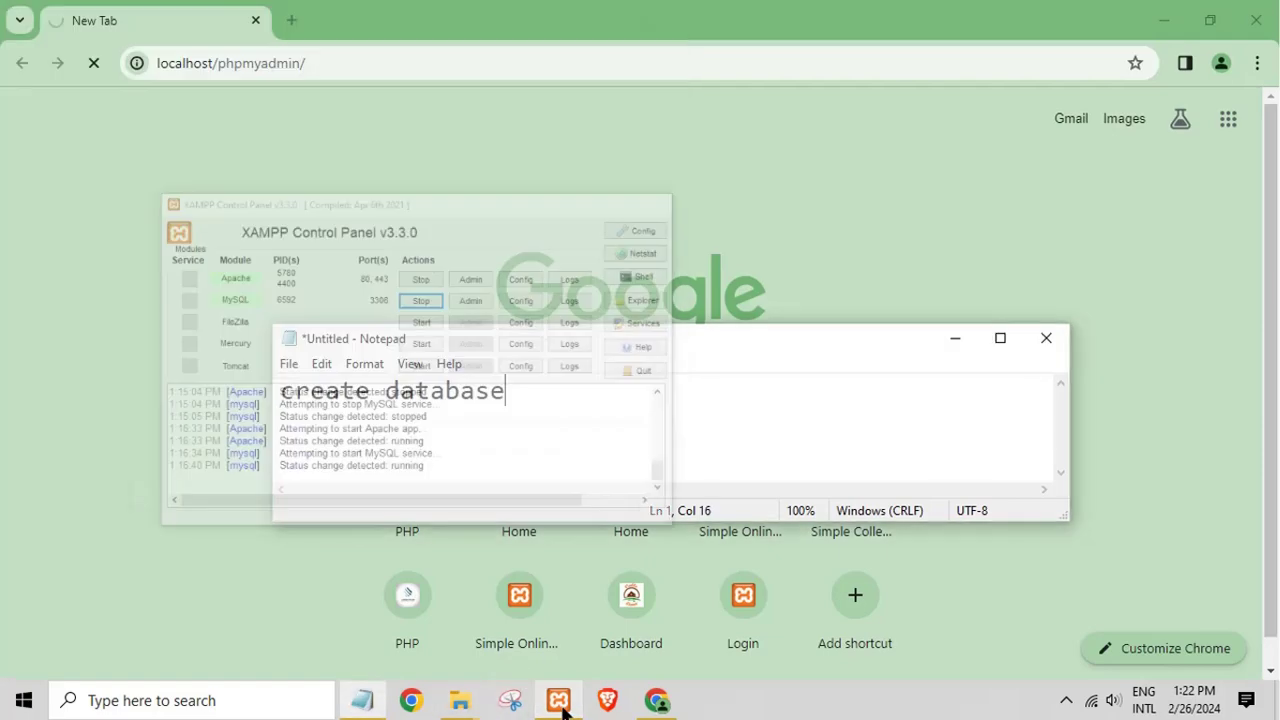
left_click(562, 708)
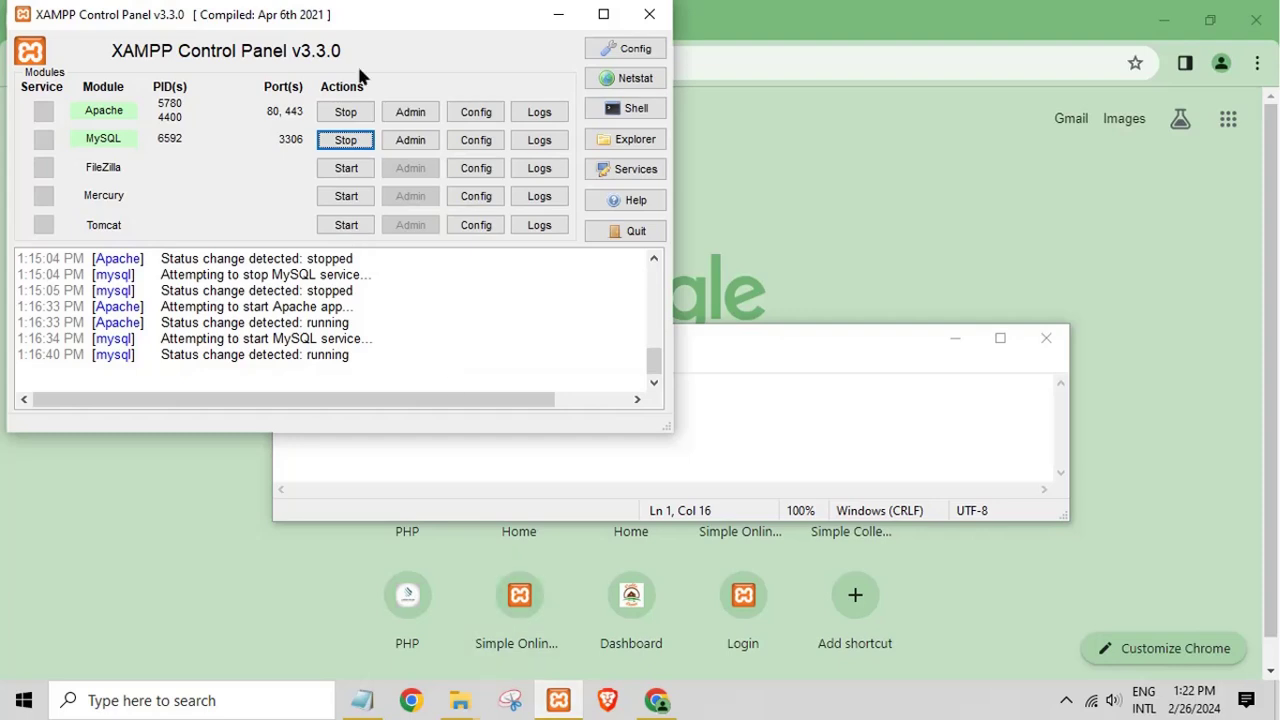
left_click(560, 14)
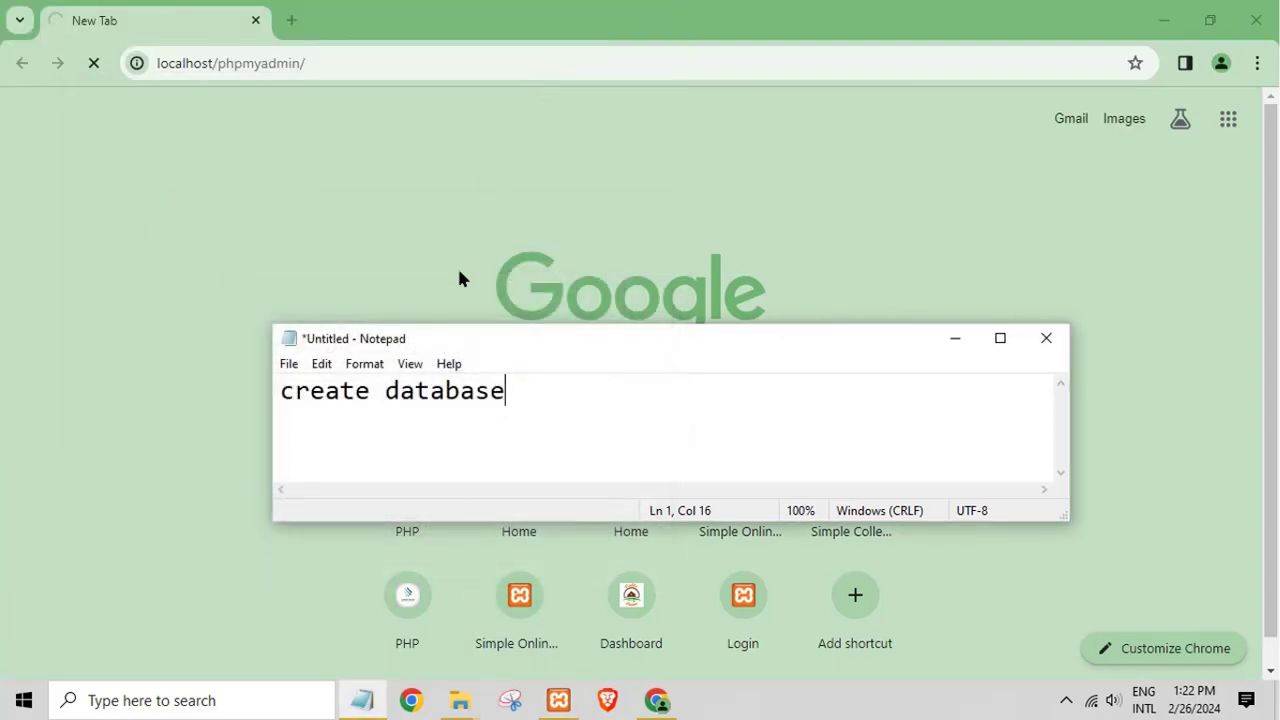
Step: Clear all text from the Notepad note and minimize Notepad
left_click_drag(543, 409, 67, 340)
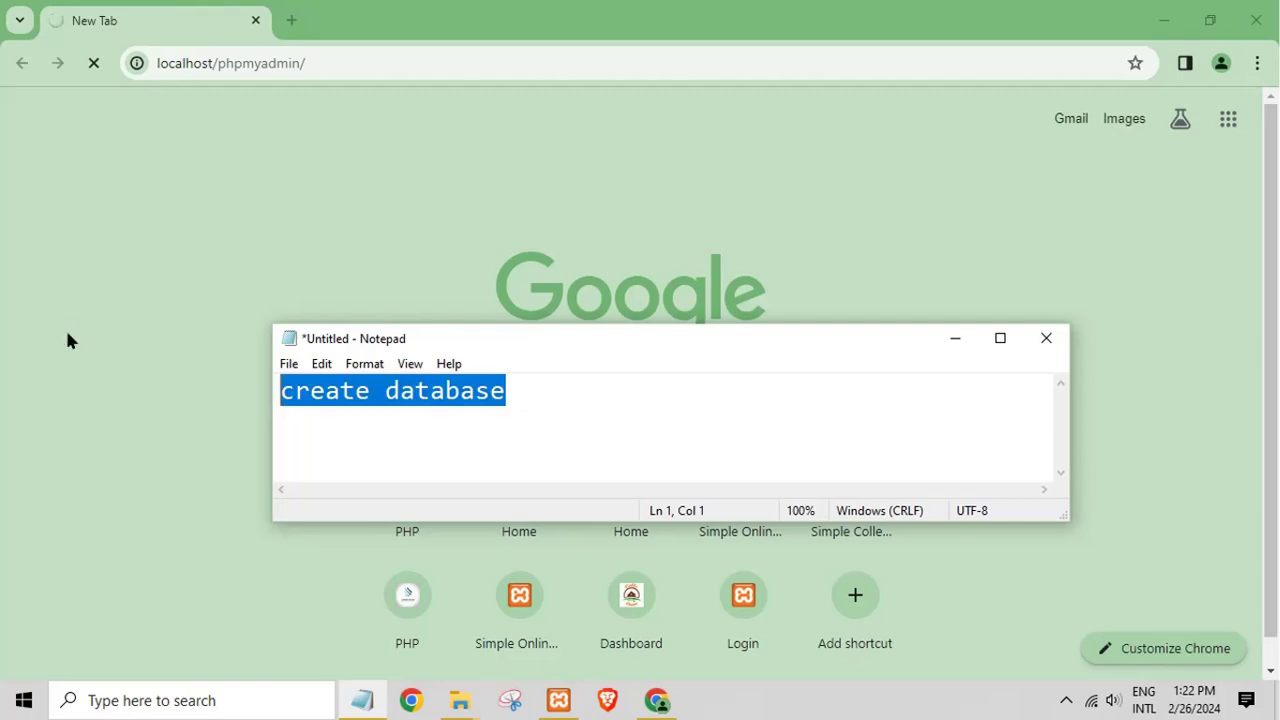
key("ctrl+x")
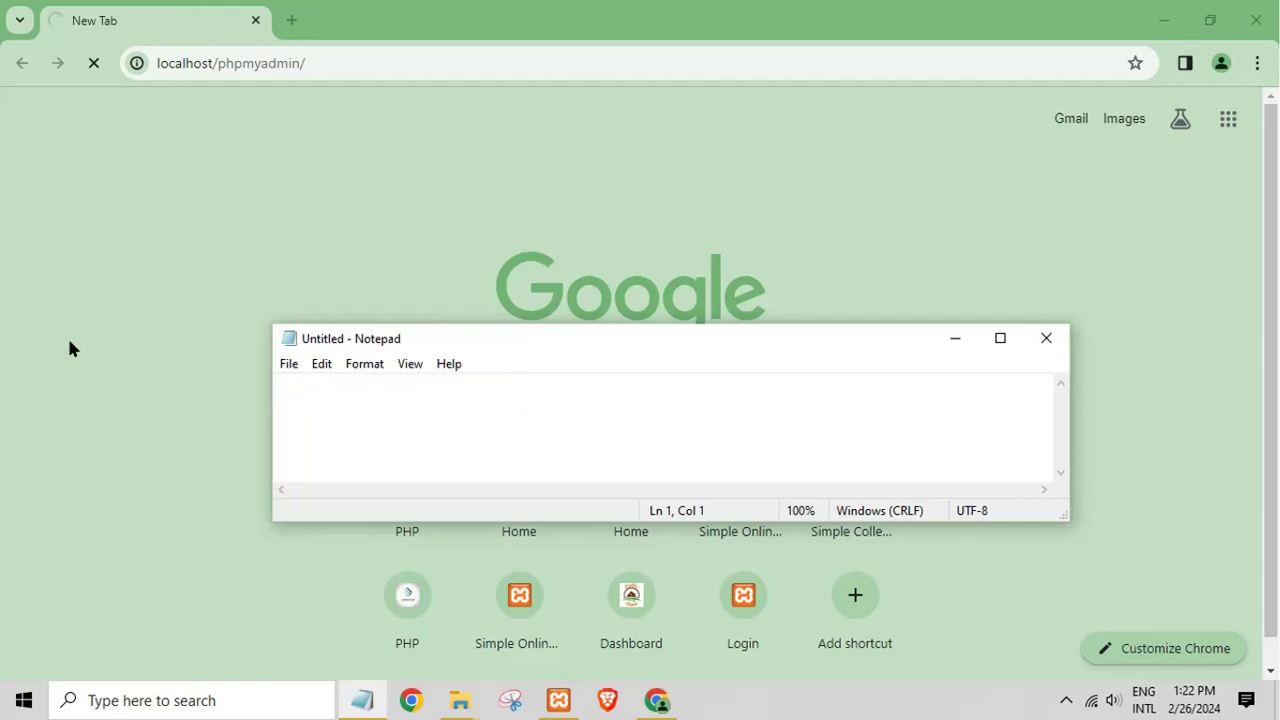
type("loading")
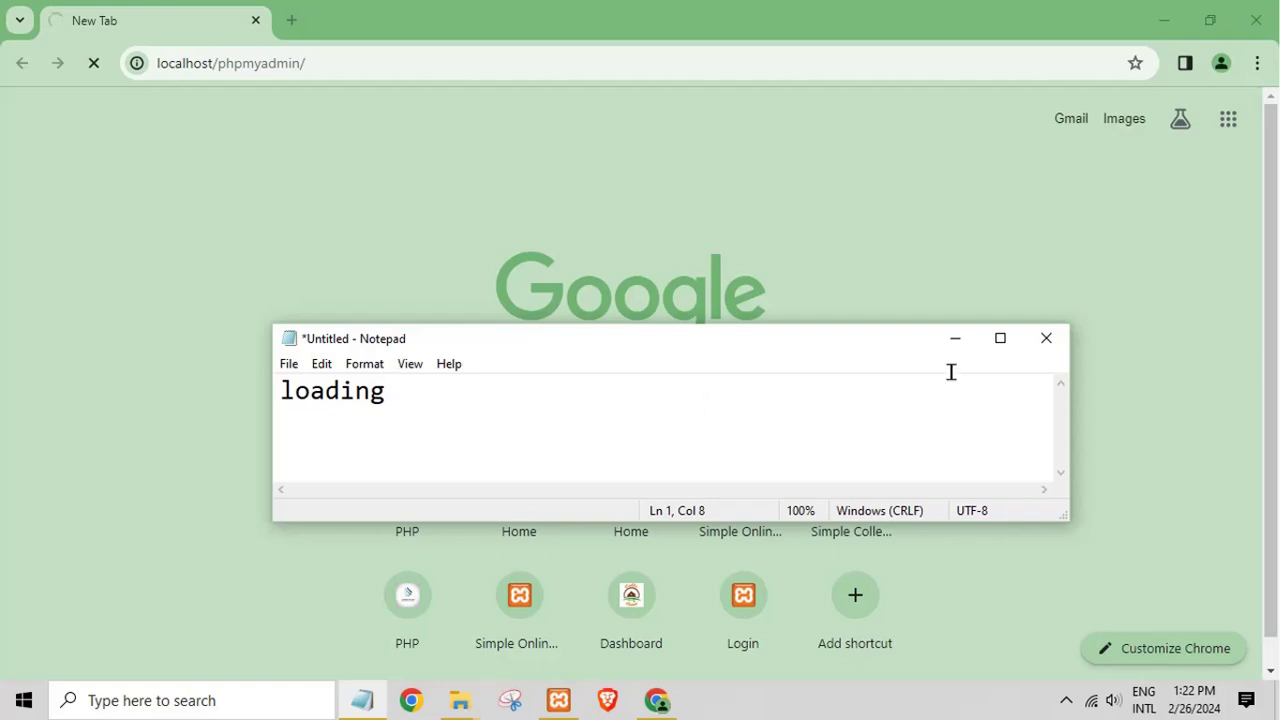
left_click_drag(951, 372, 137, 385)
key("ctrl+x")
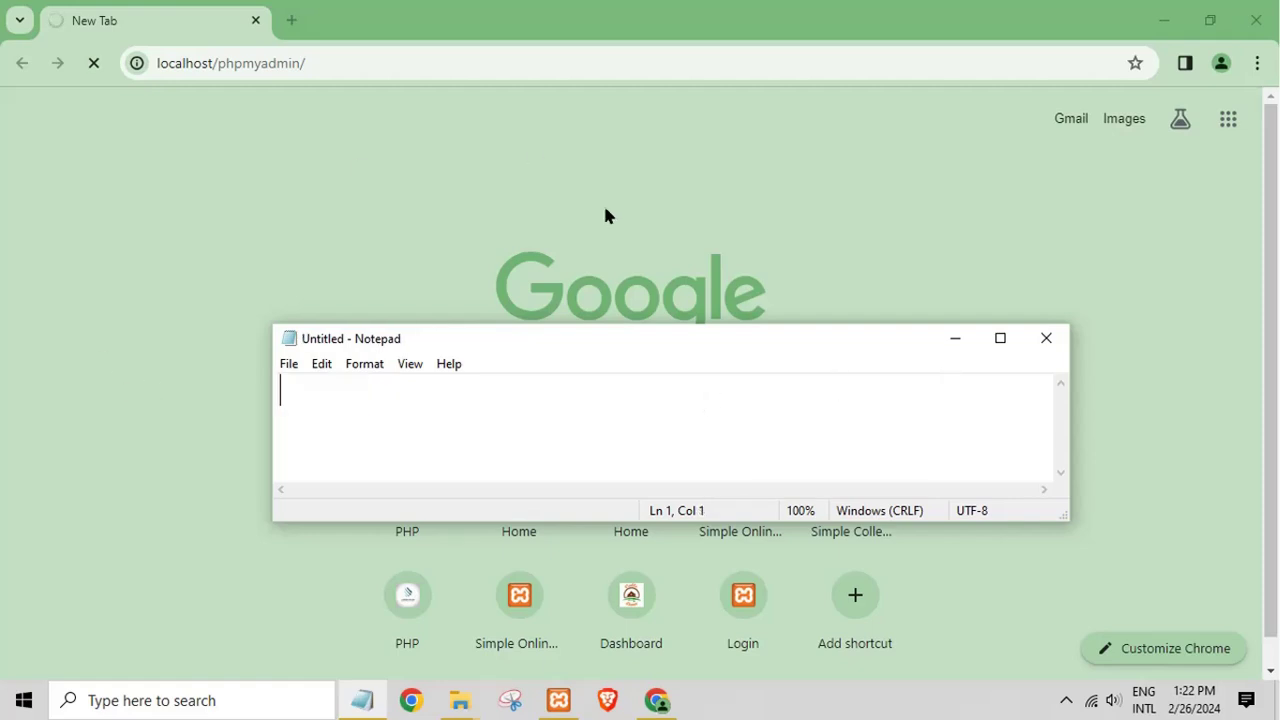
left_click(957, 342)
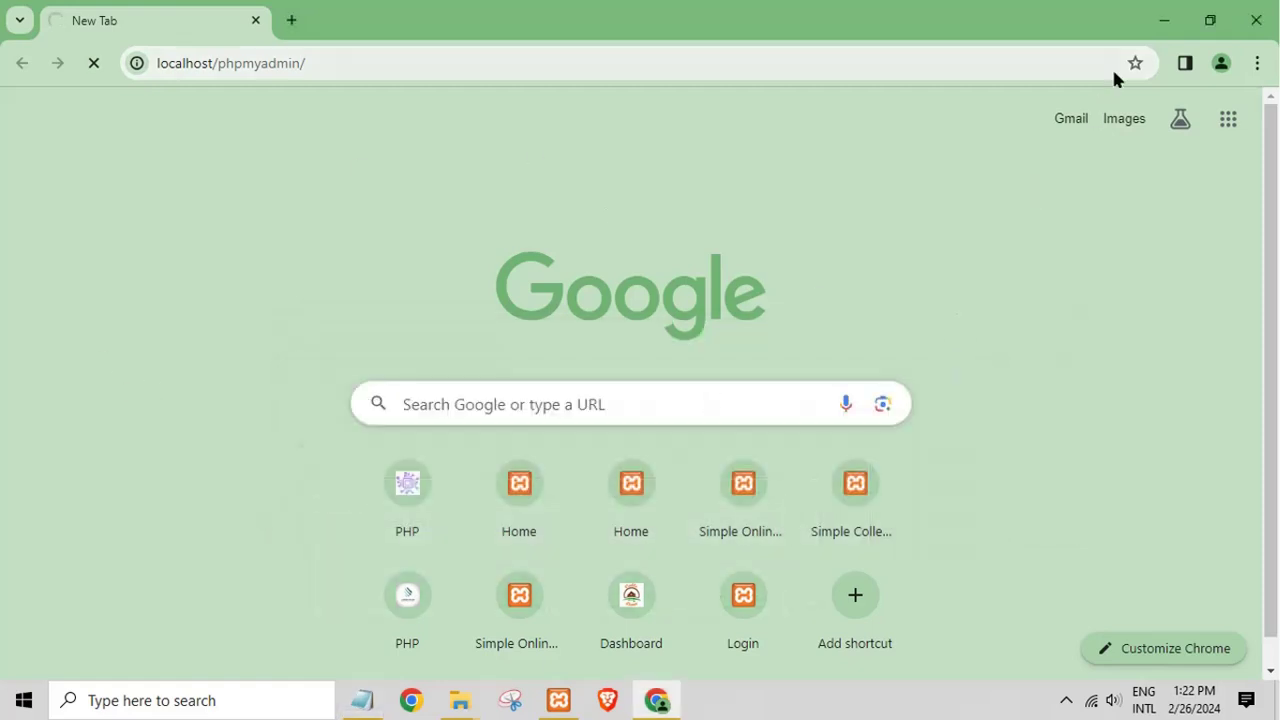
mouse_move(458, 698)
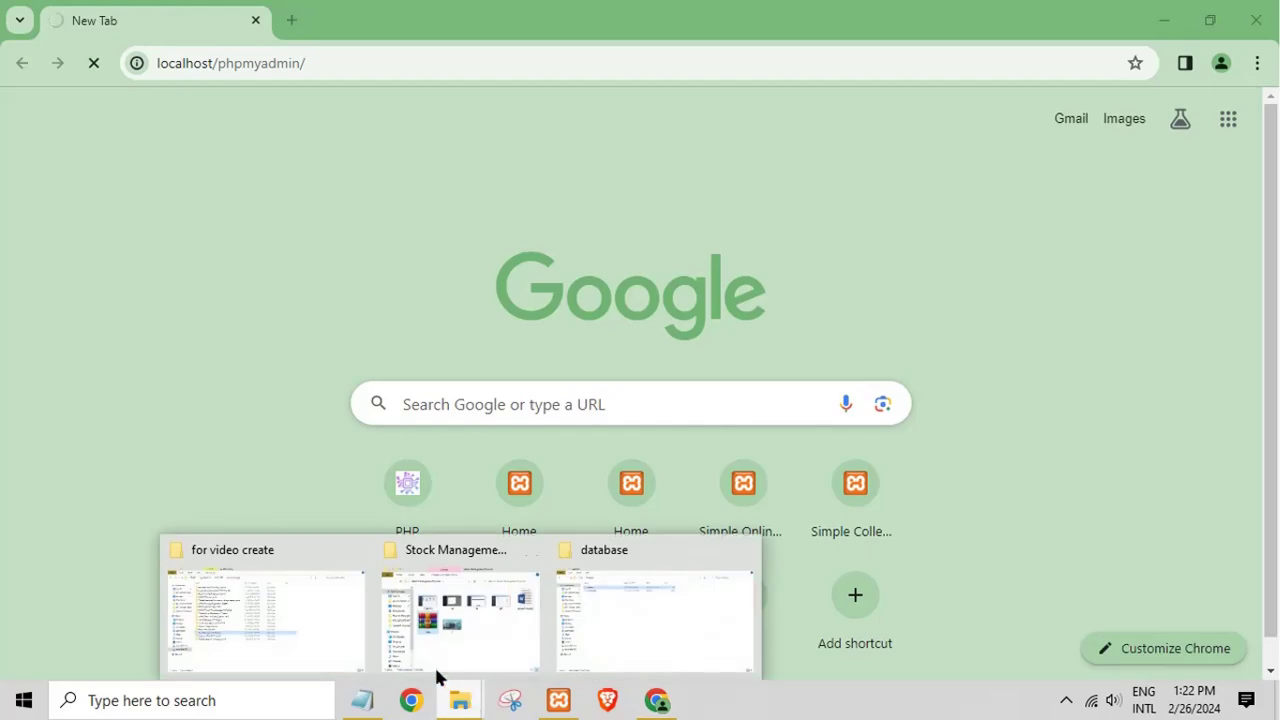
mouse_move(344, 648)
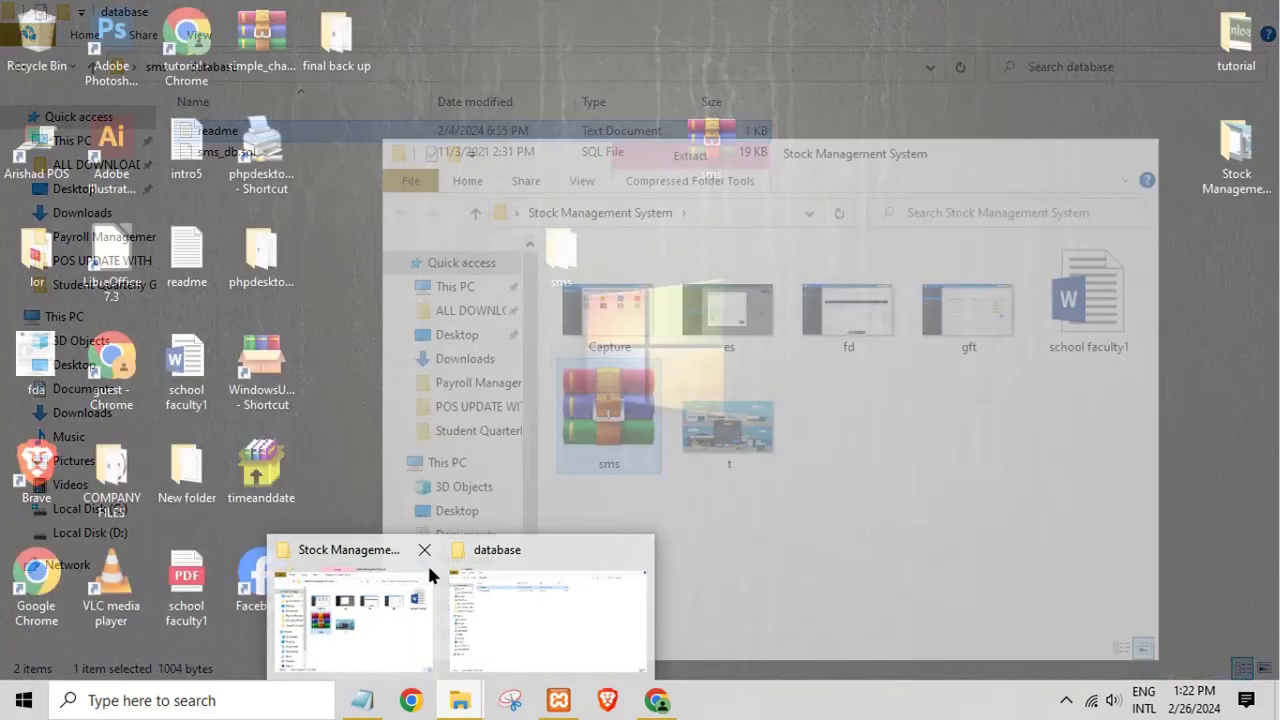
Step: Copy the name sms_db from sms_db.sql's rename field, then minimize File Explorer
left_click(424, 550)
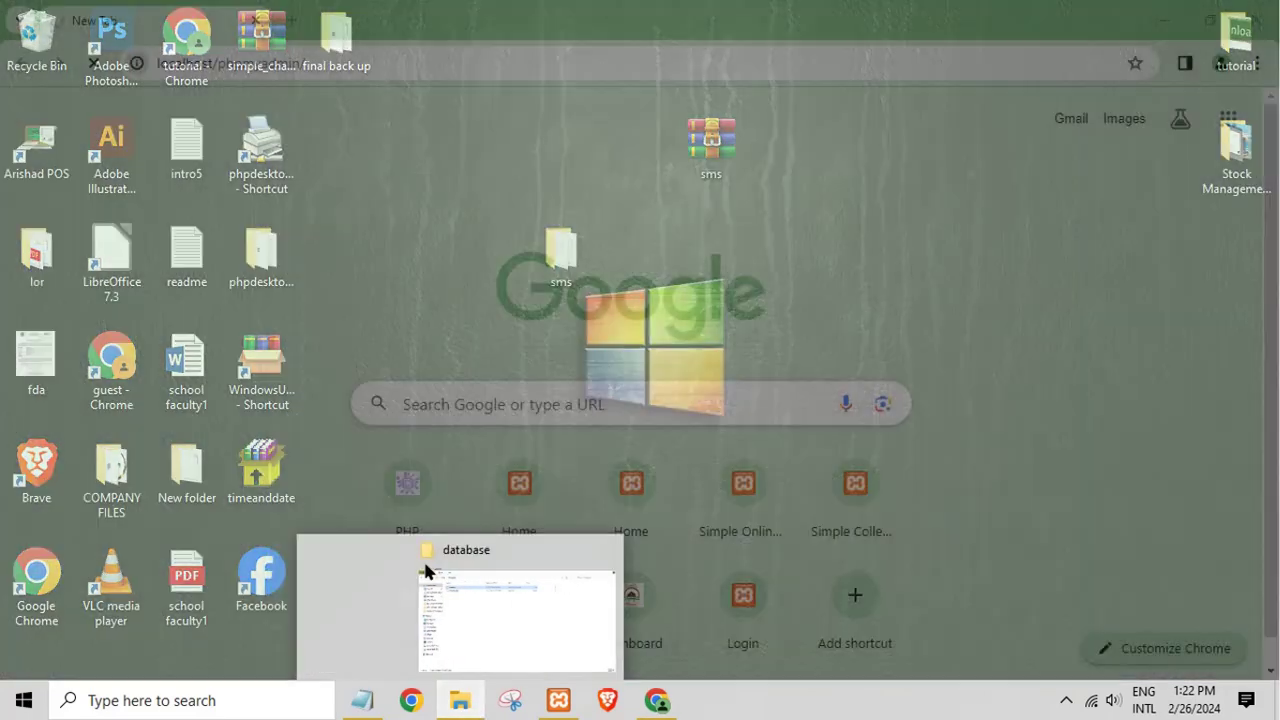
left_click(466, 628)
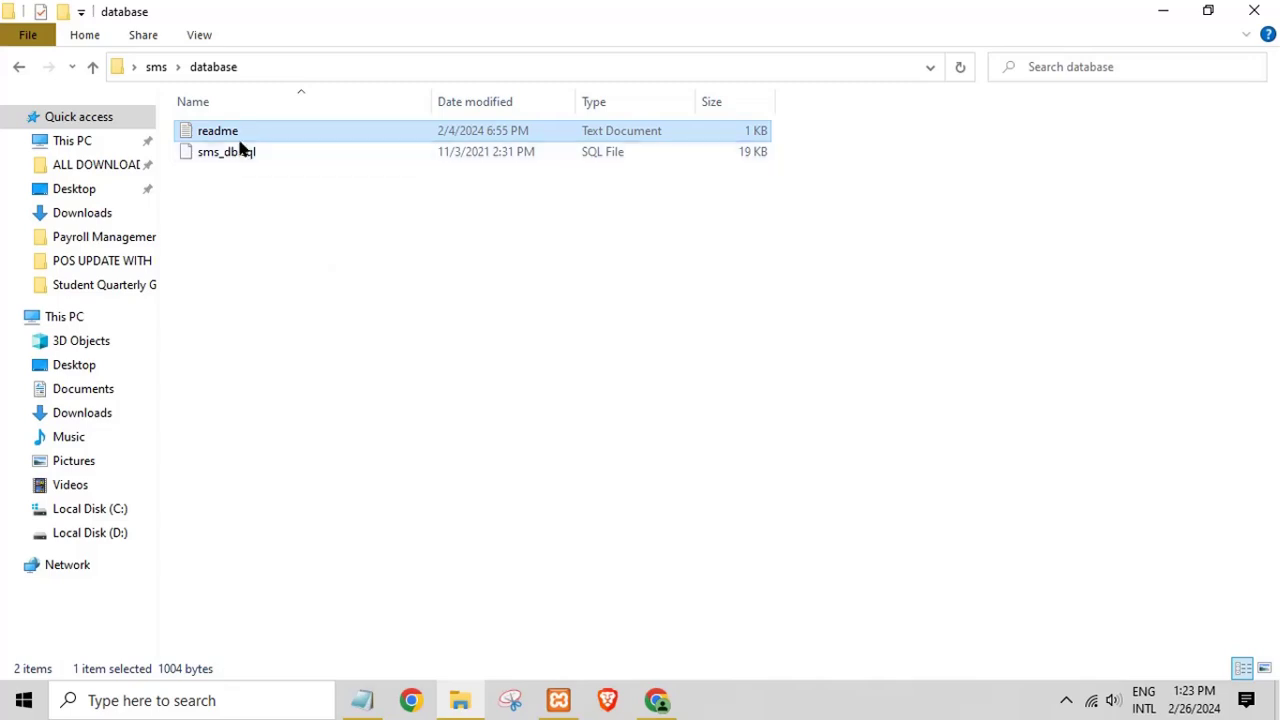
left_click(229, 155)
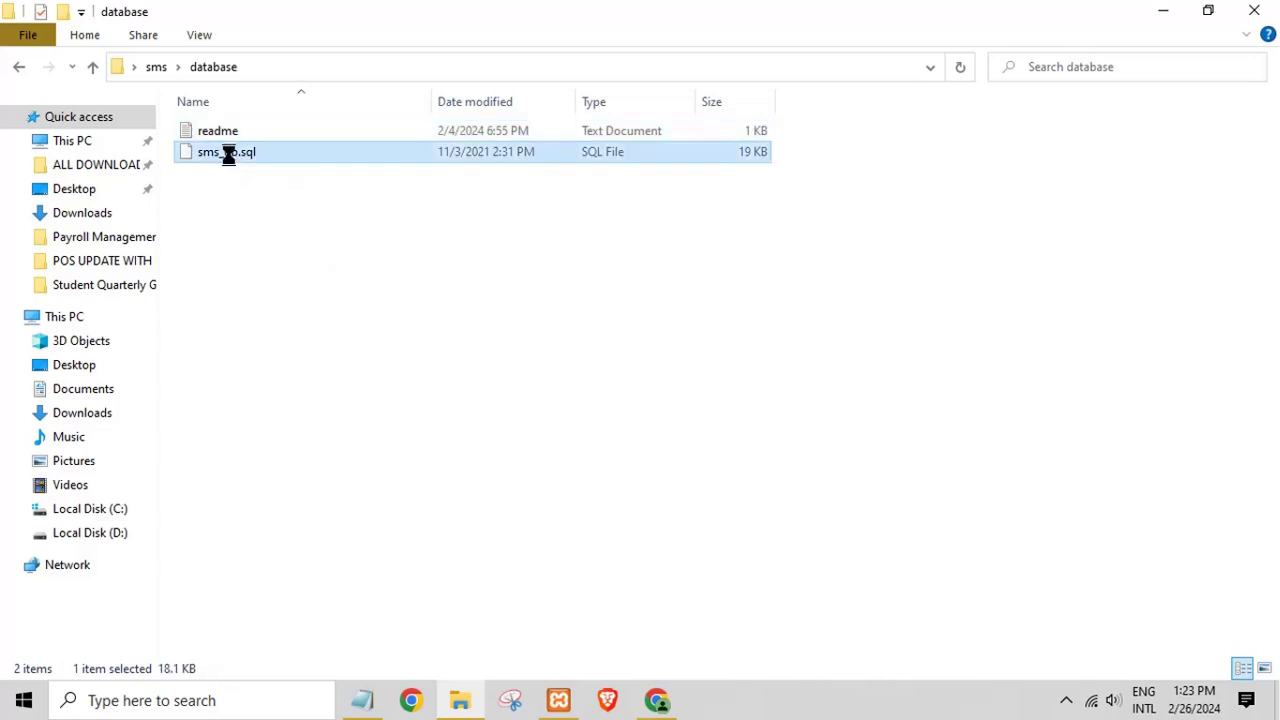
right_click(229, 155)
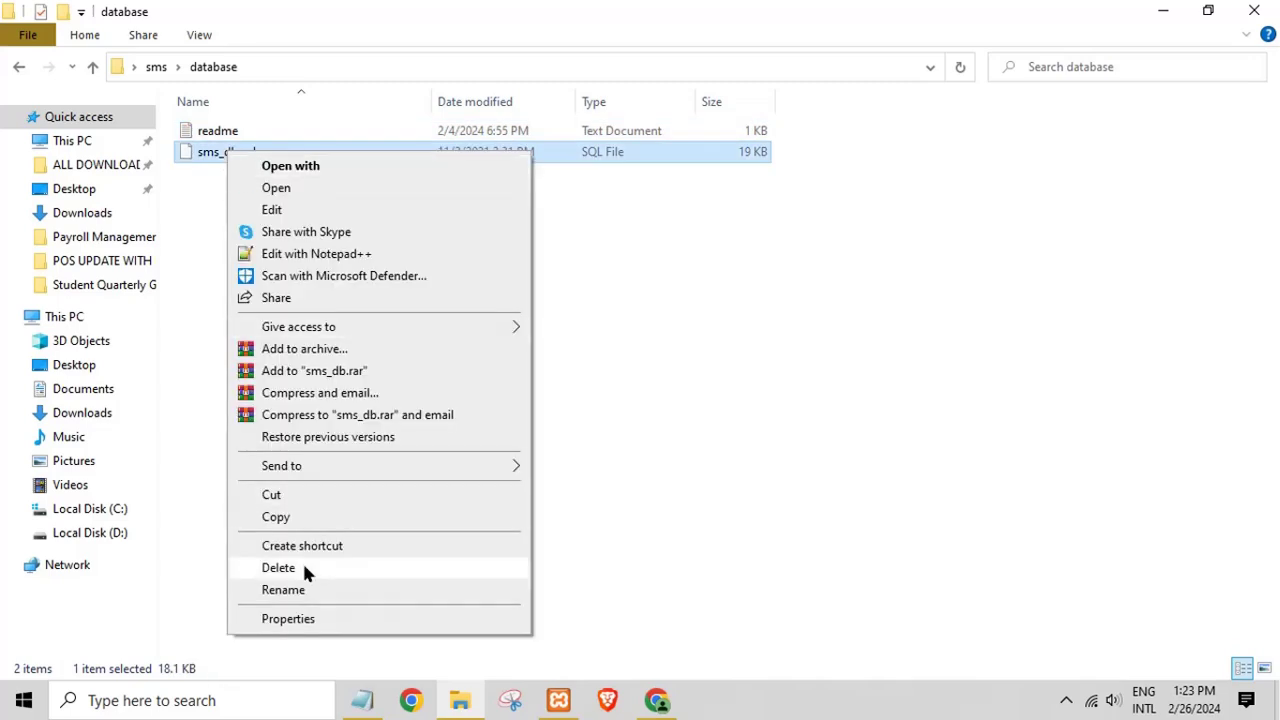
left_click(302, 592)
right_click(219, 155)
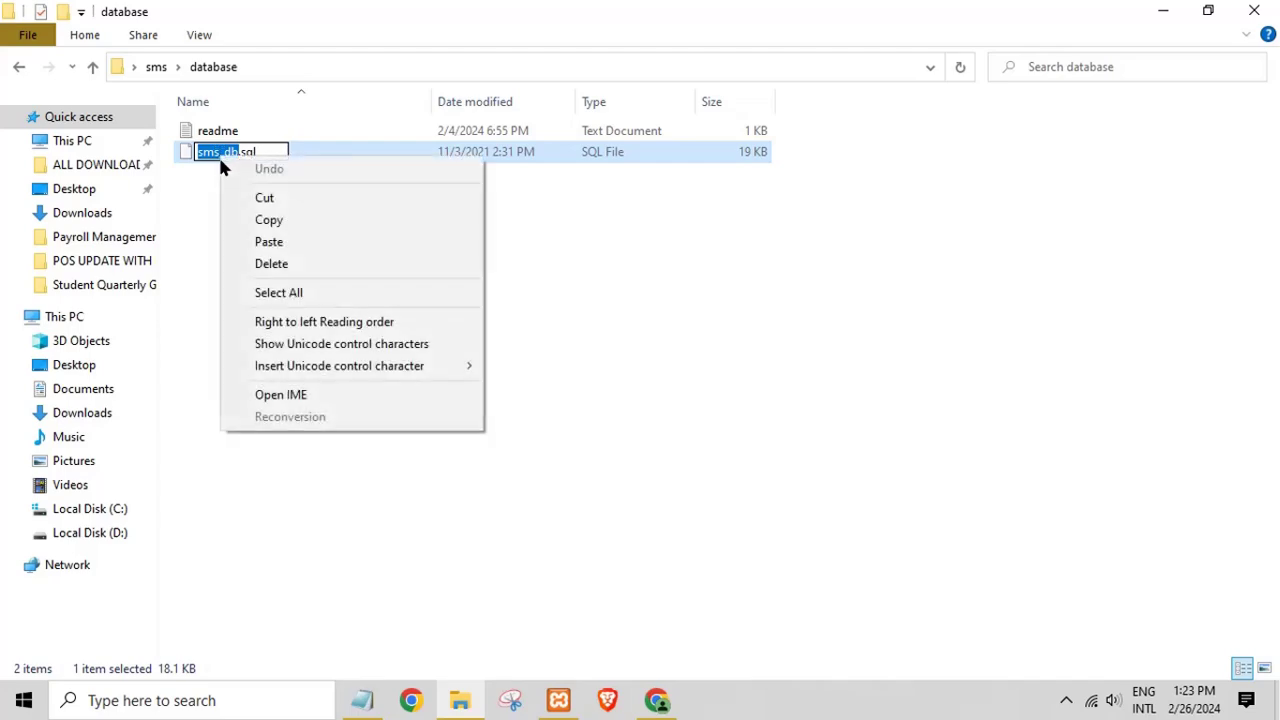
left_click(271, 216)
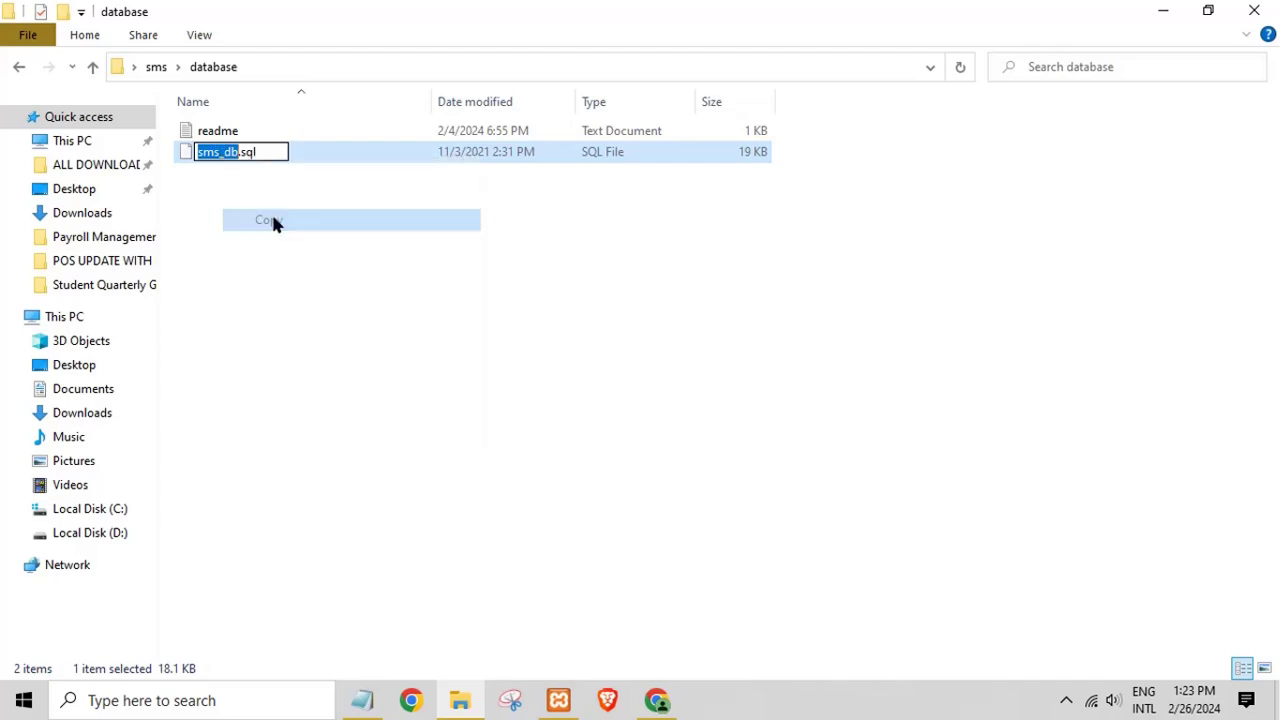
left_click(1168, 12)
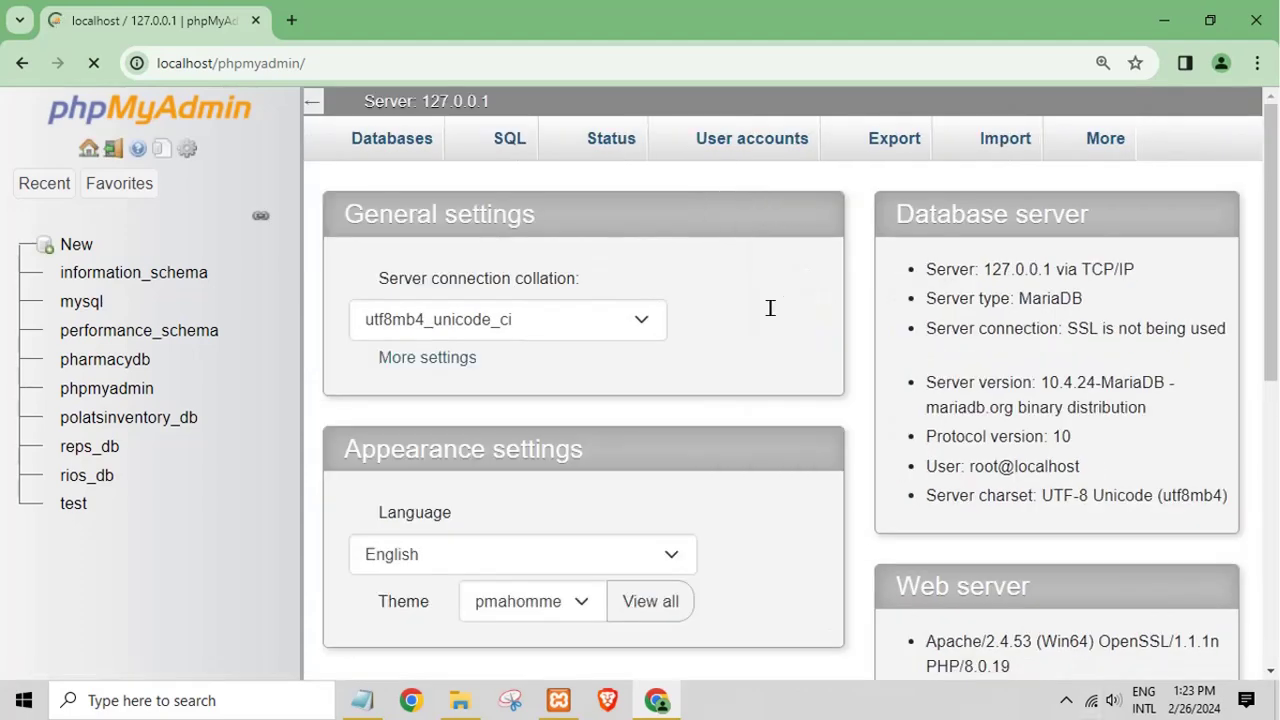
Step: Paste sms_db as the new database name, keep the default collation, and create it
left_click(80, 249)
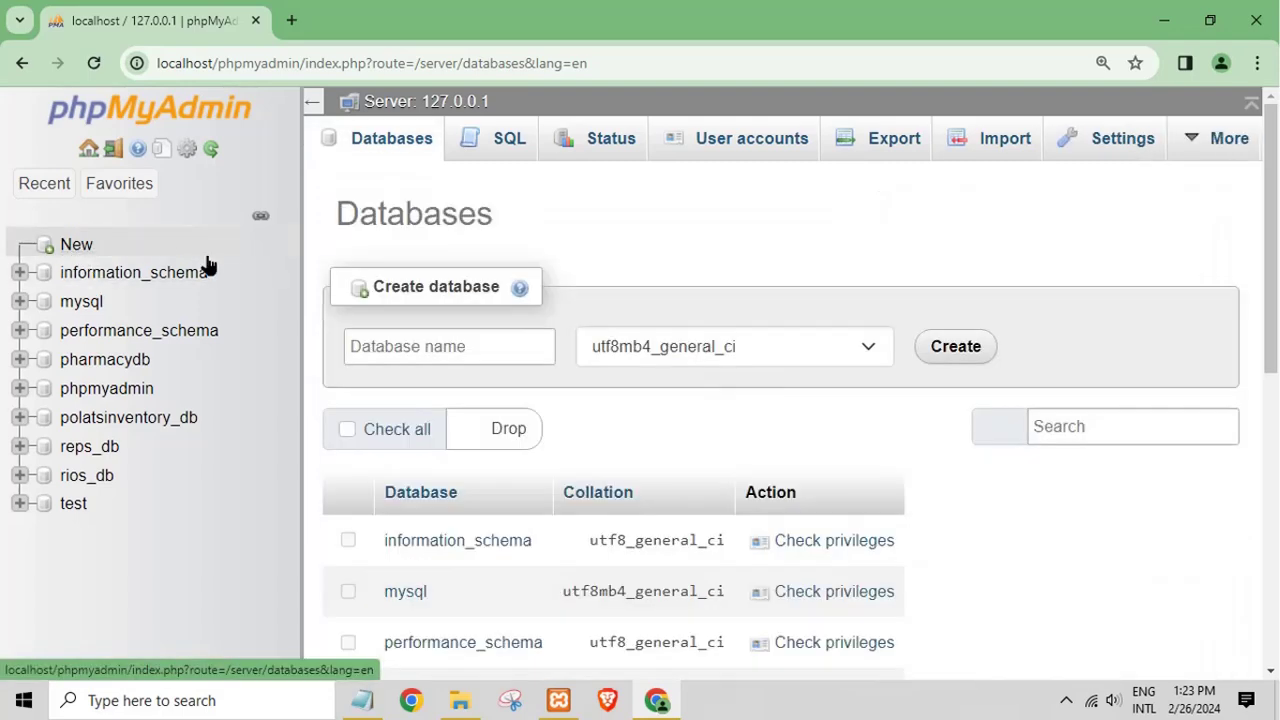
left_click(430, 346)
right_click(430, 346)
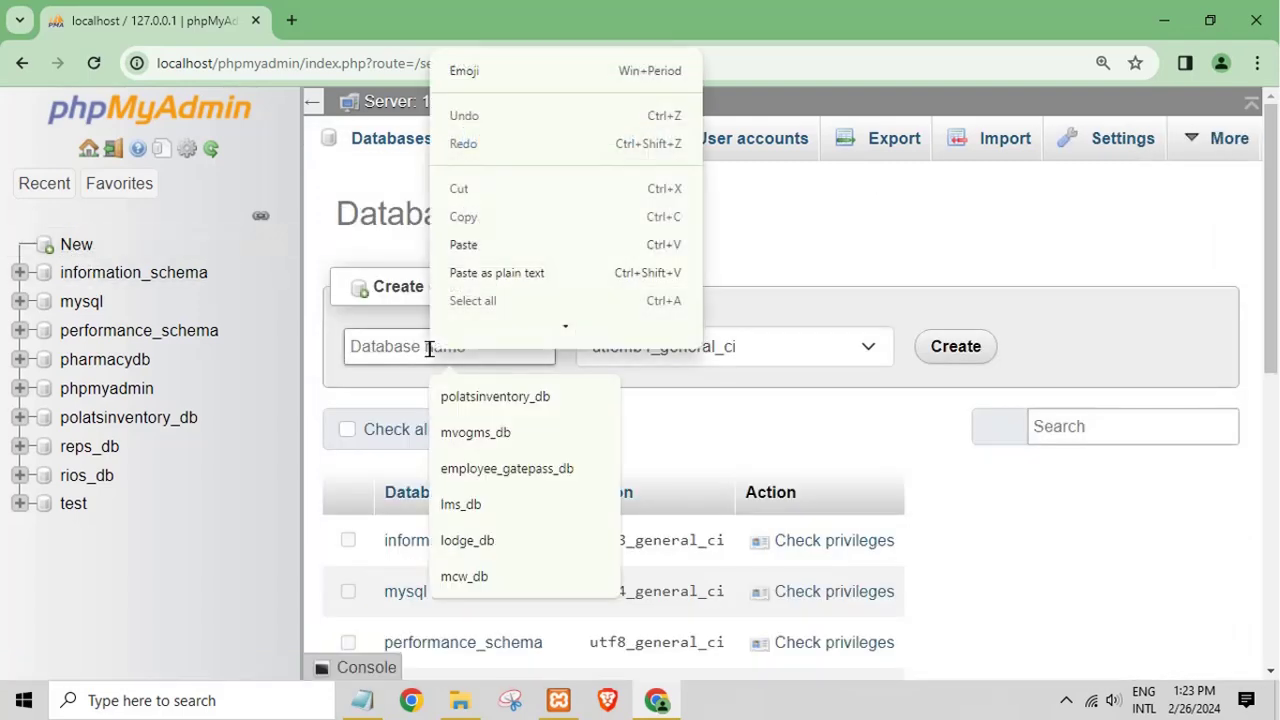
left_click(462, 702)
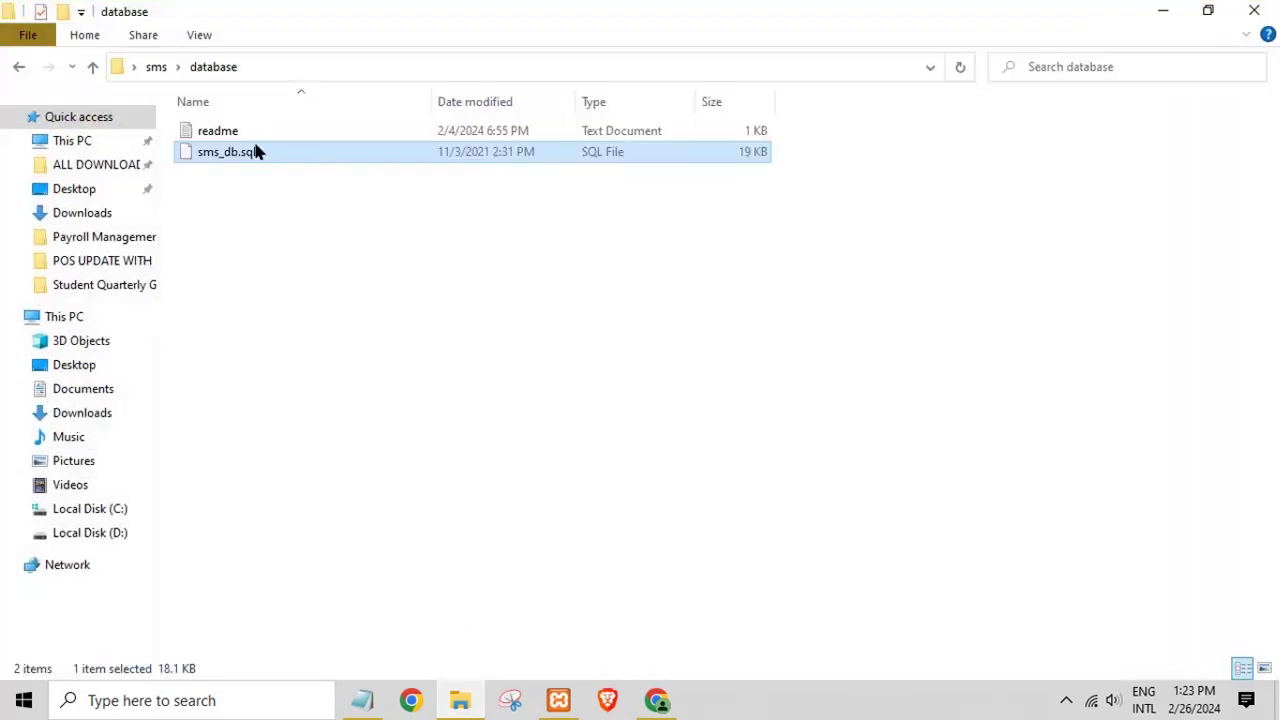
left_click(1152, 12)
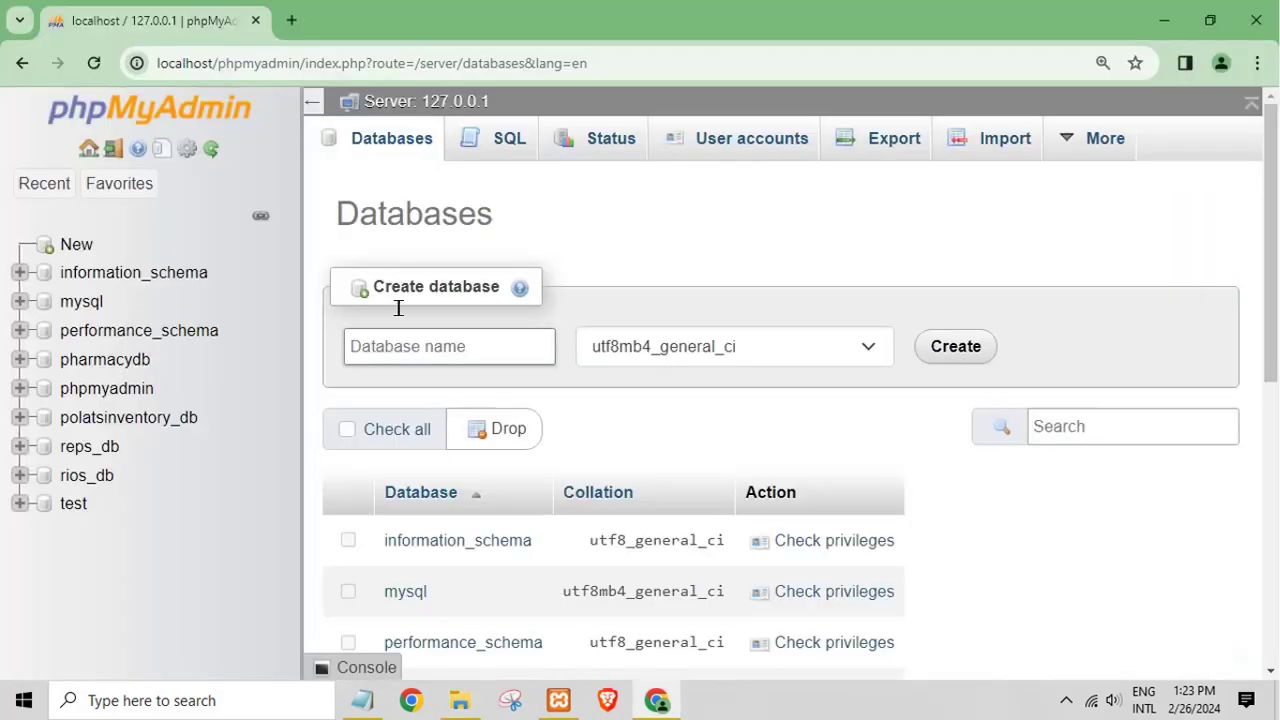
right_click(404, 348)
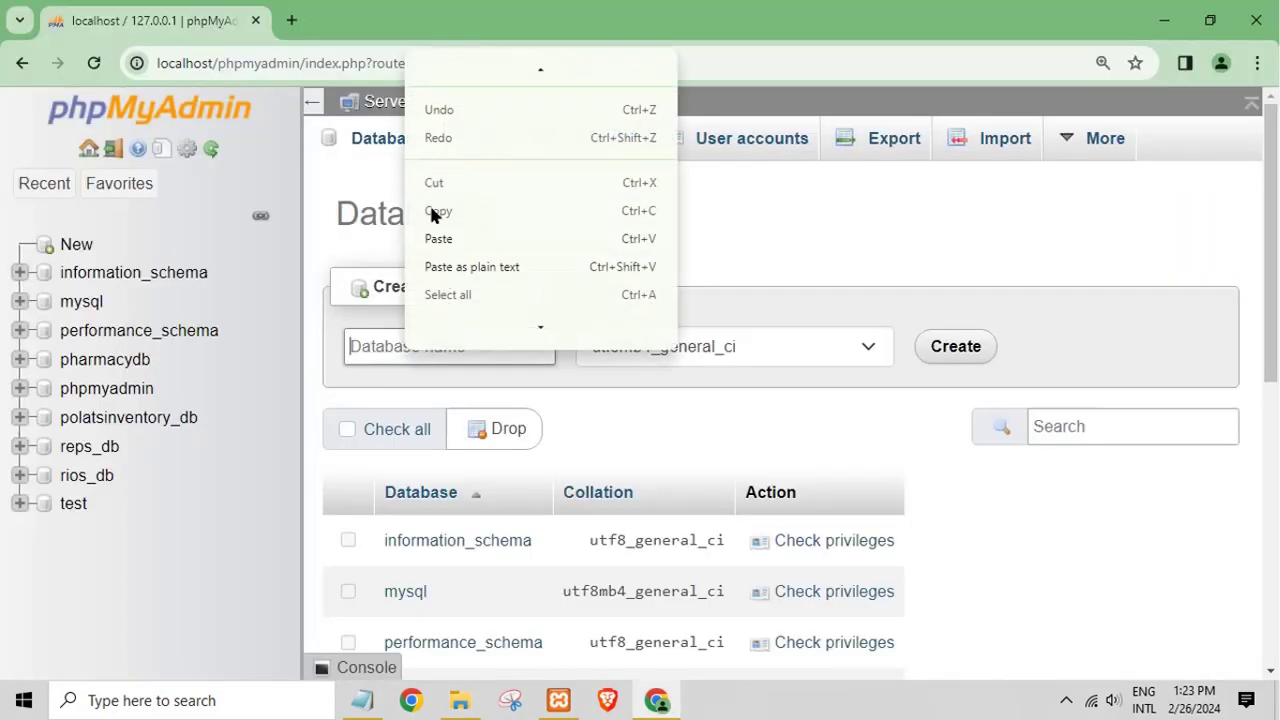
left_click(438, 239)
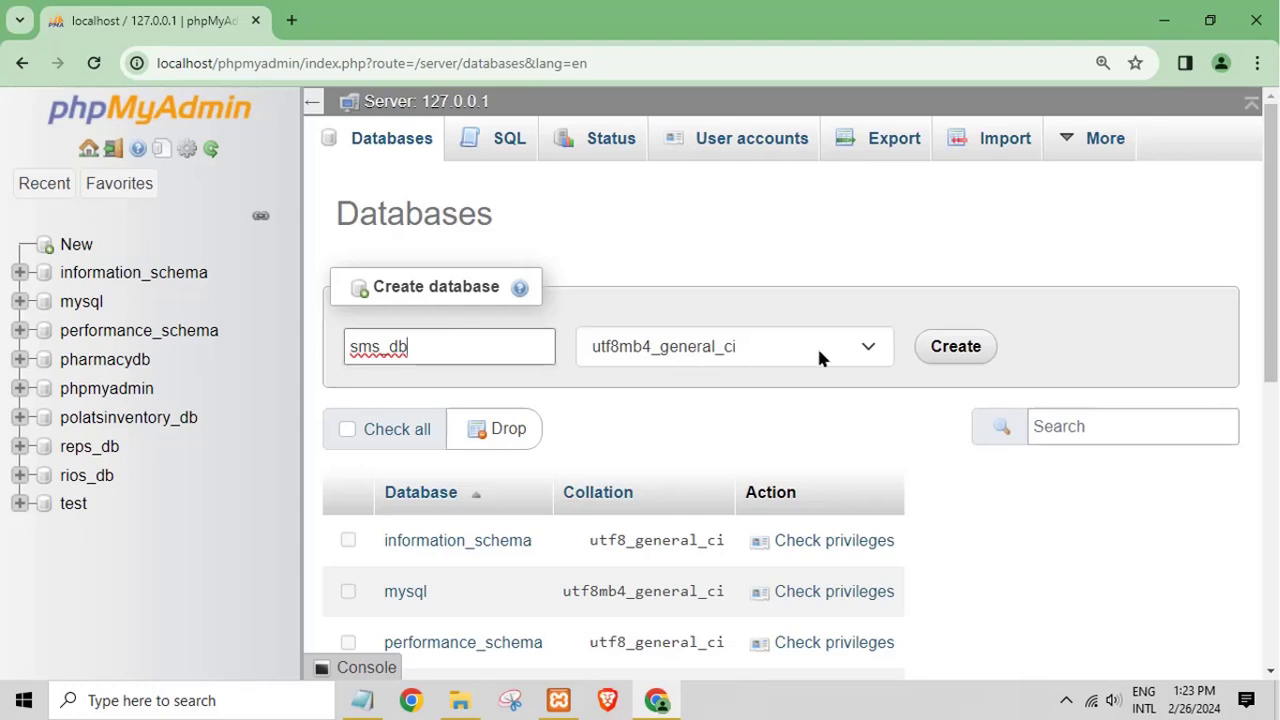
left_click(856, 350)
left_click_drag(885, 283, 798, 18)
left_click(666, 18)
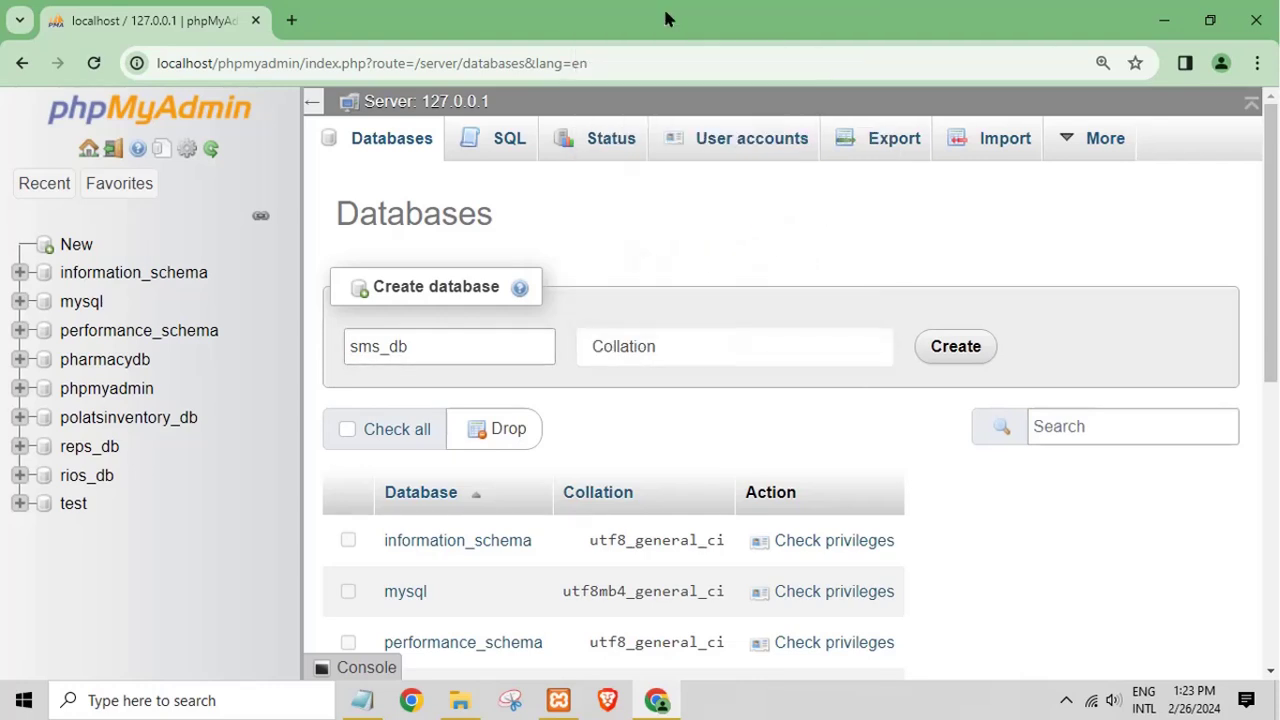
left_click(952, 348)
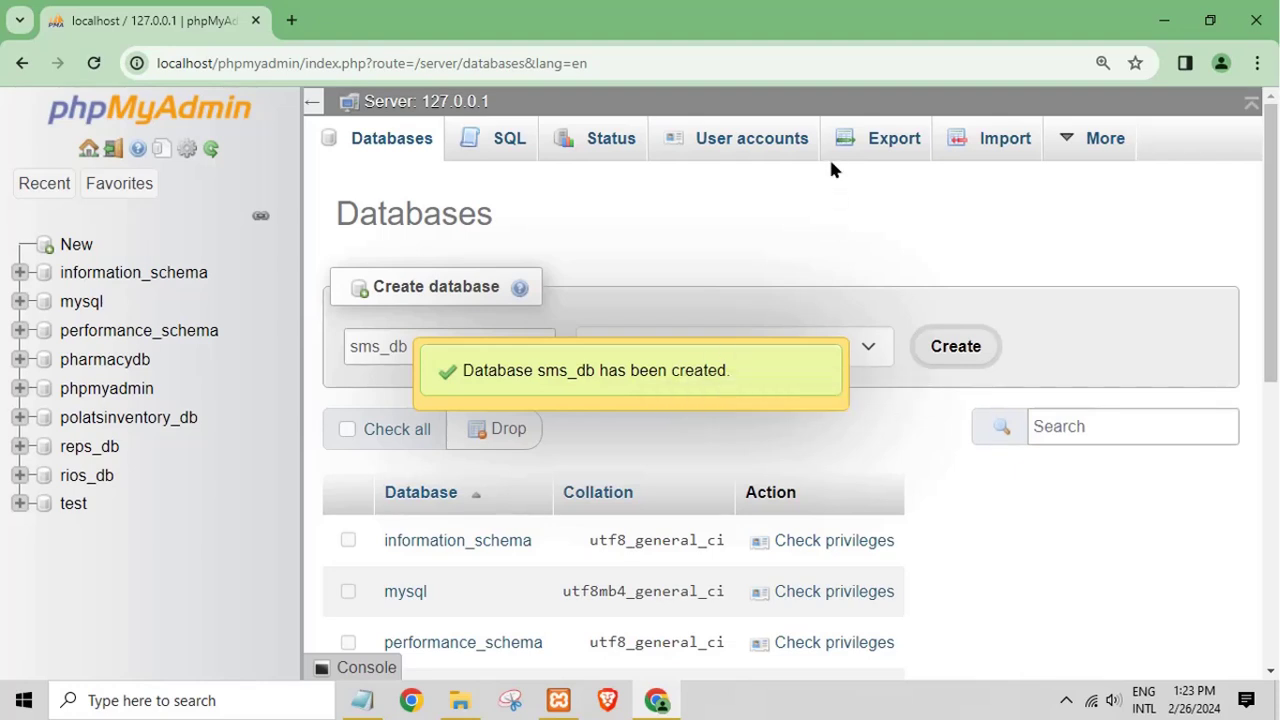
Step: Open phpMyAdmin's Import page for the sms_db database
left_click(962, 145)
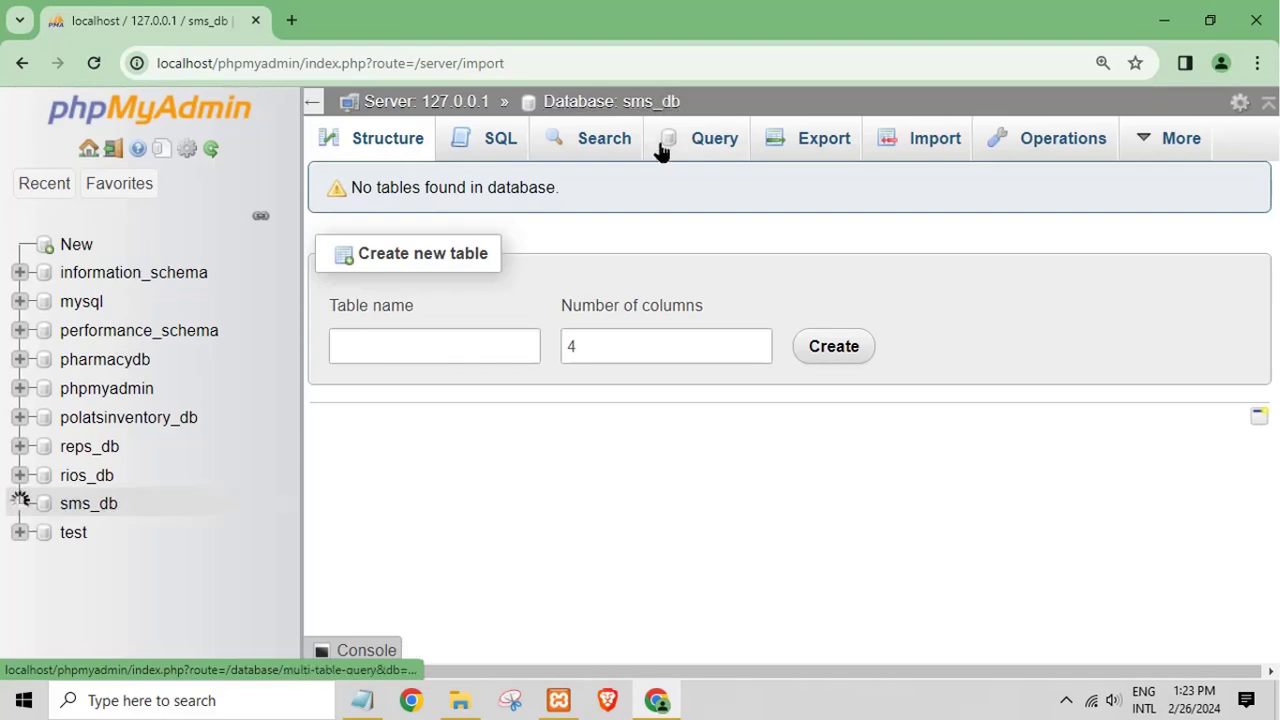
left_click(460, 700)
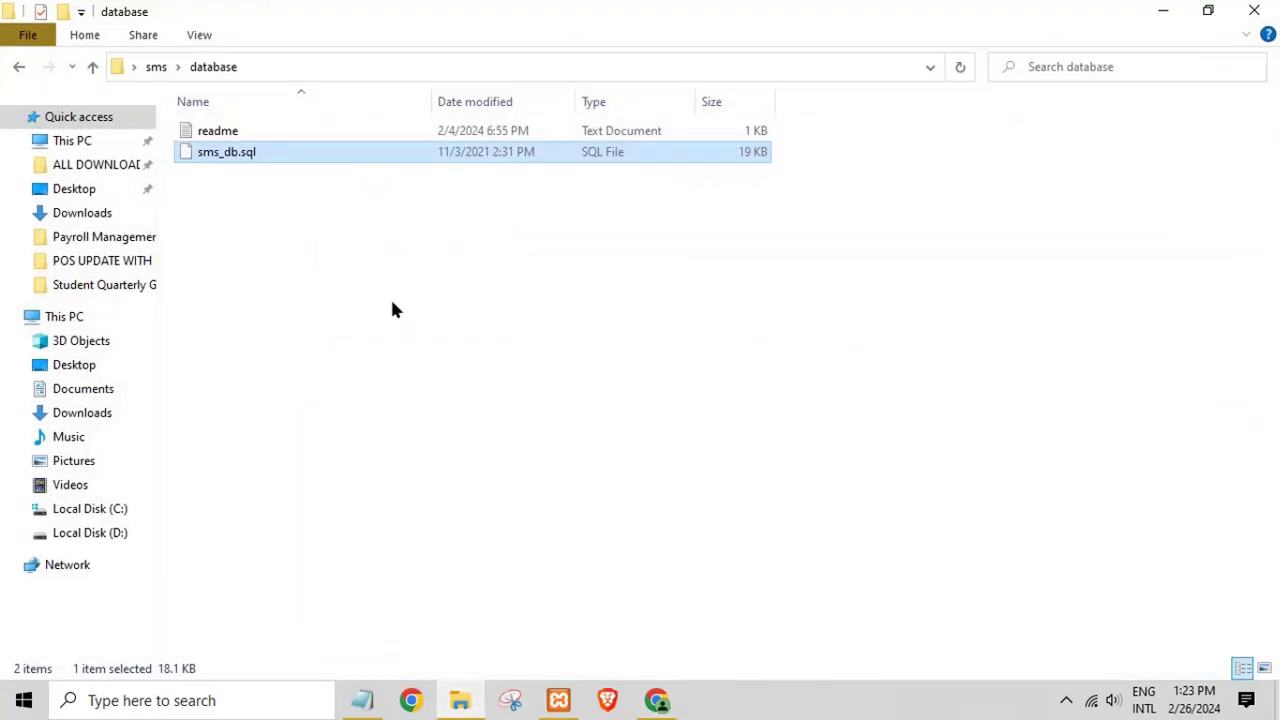
left_click(1147, 10)
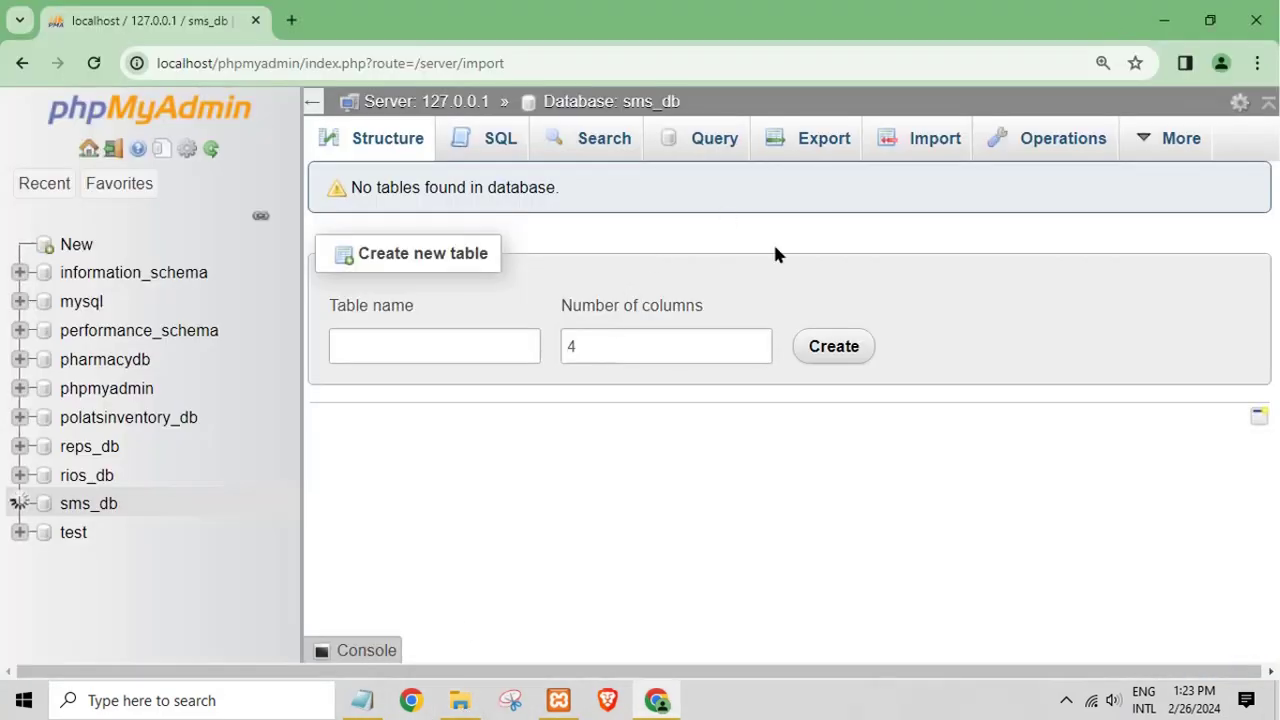
left_click(905, 147)
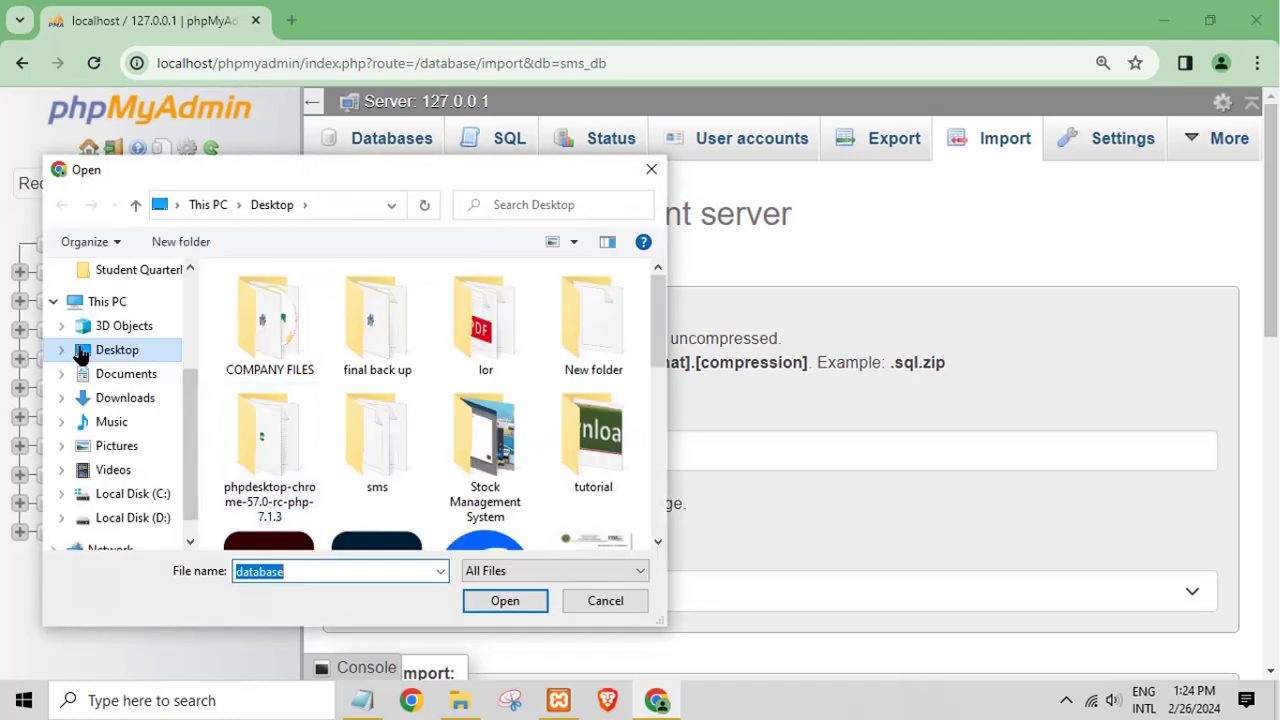
Step: Choose Desktop > sms > database > sms_db.sql as the import file and scroll to Import
left_click(318, 356)
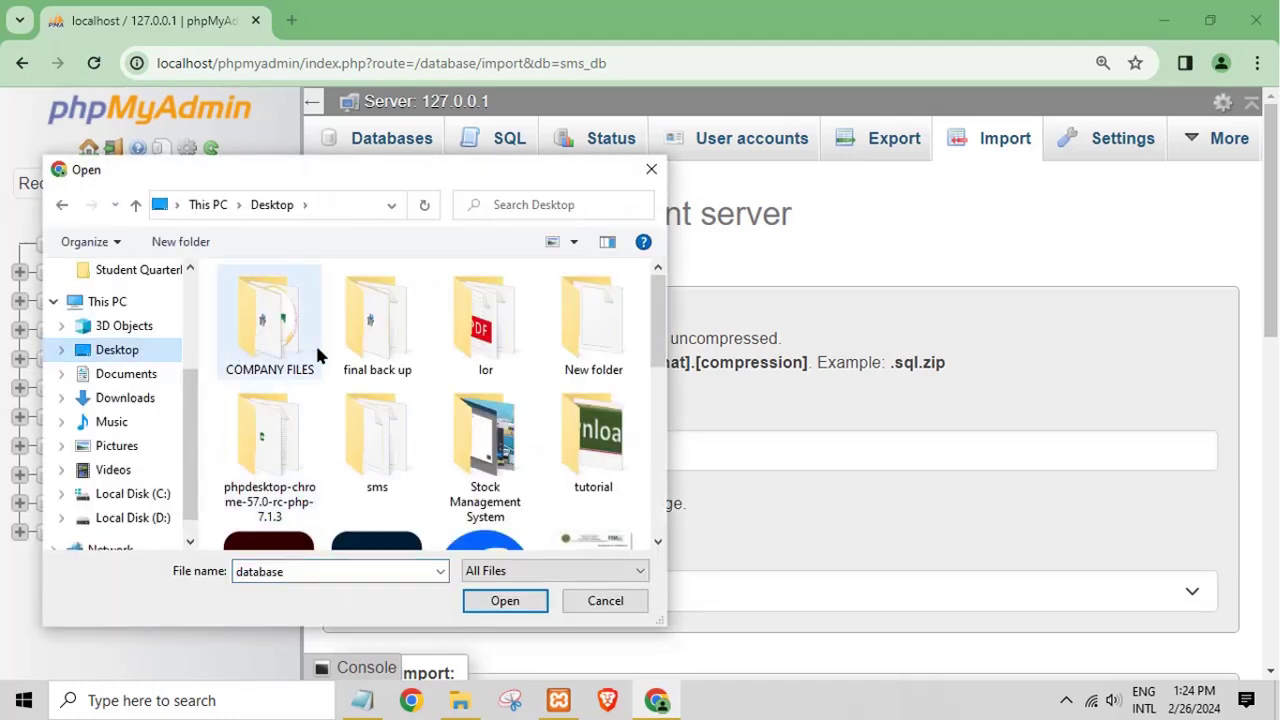
double_click(363, 426)
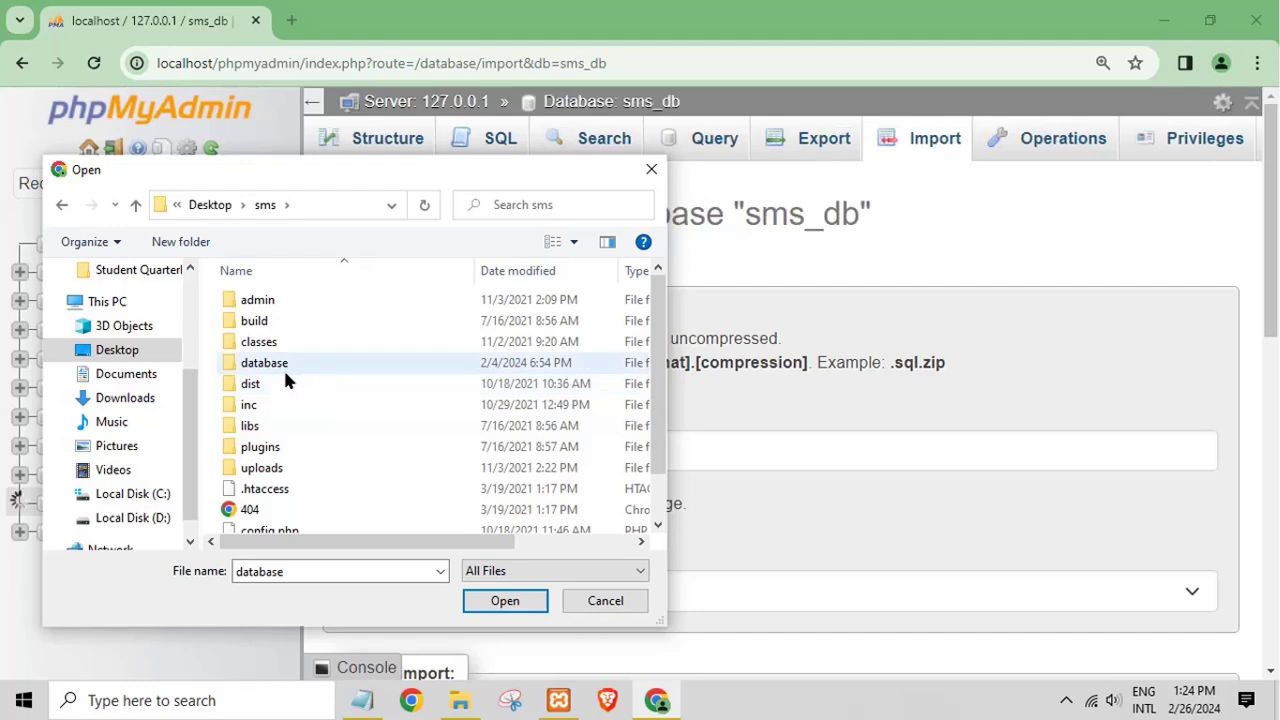
double_click(270, 364)
left_click(270, 321)
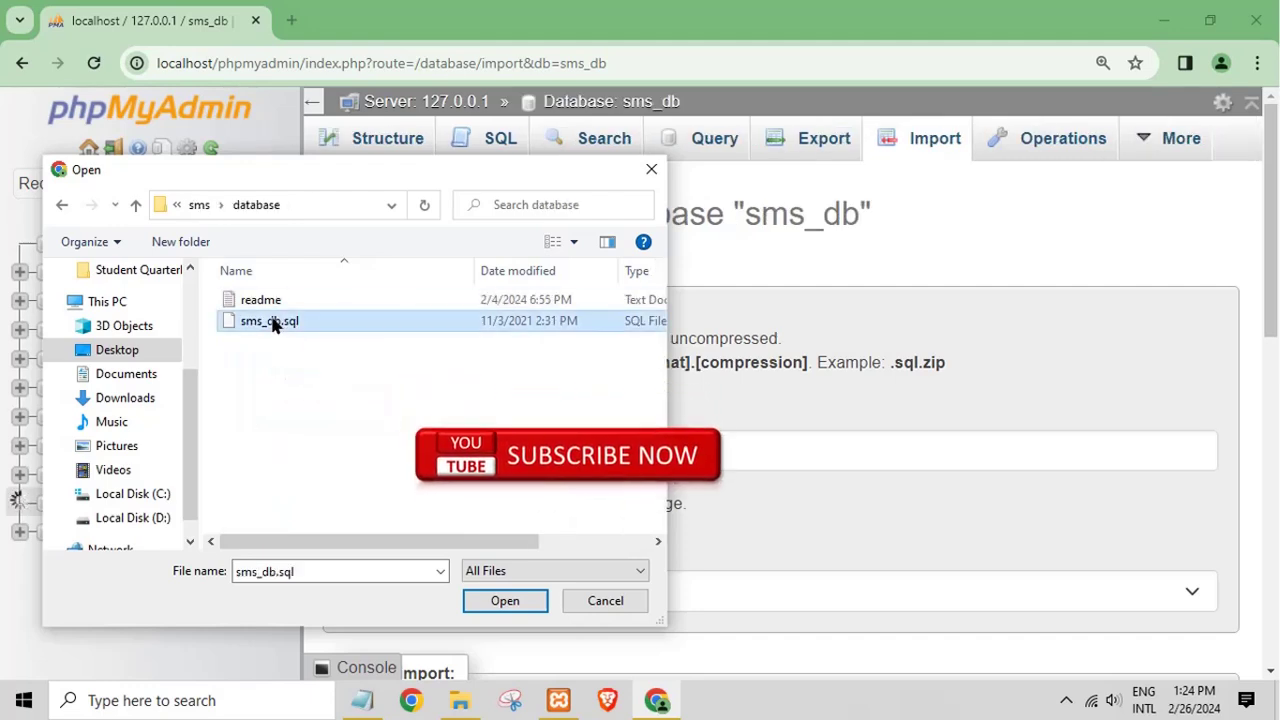
left_click(480, 600)
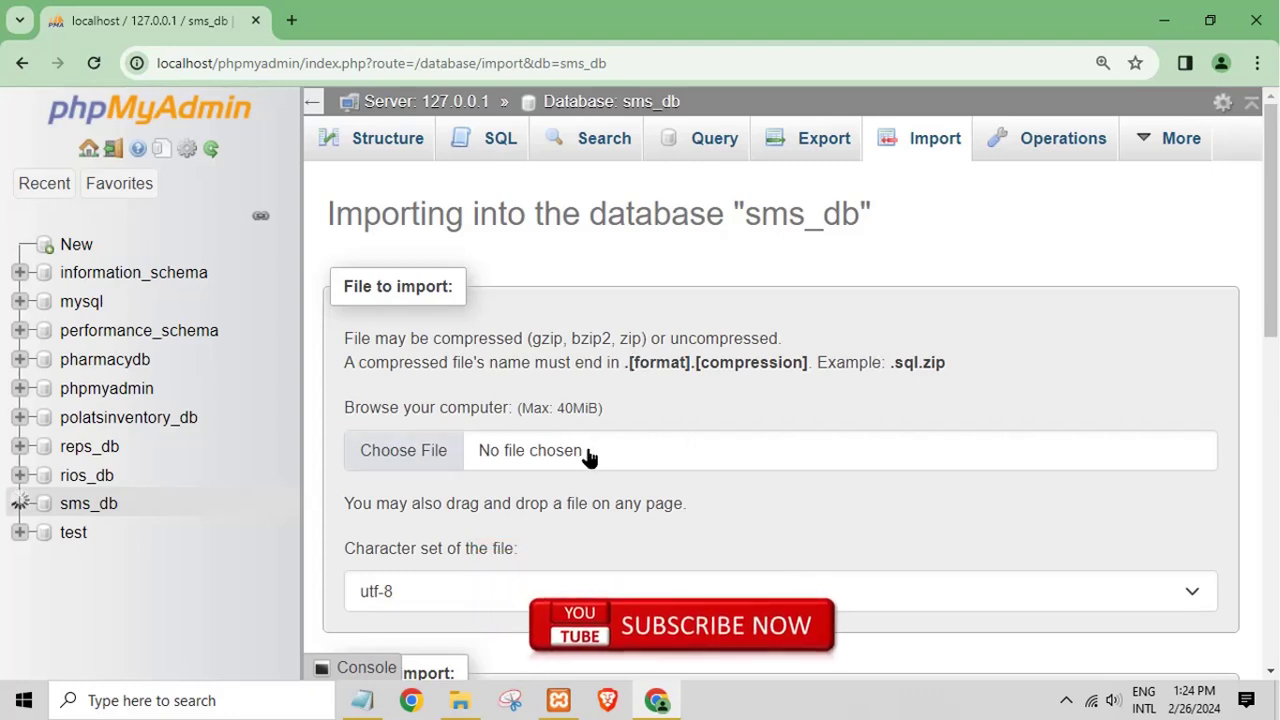
left_click(403, 451)
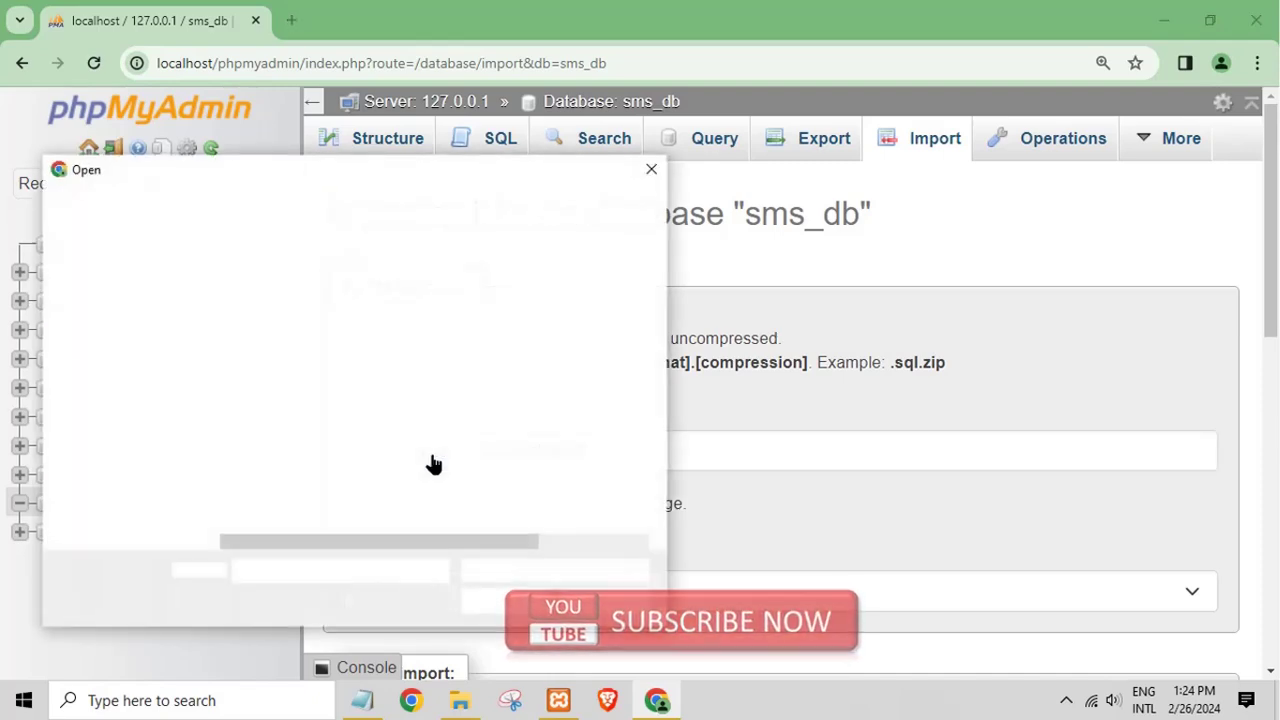
left_click(252, 327)
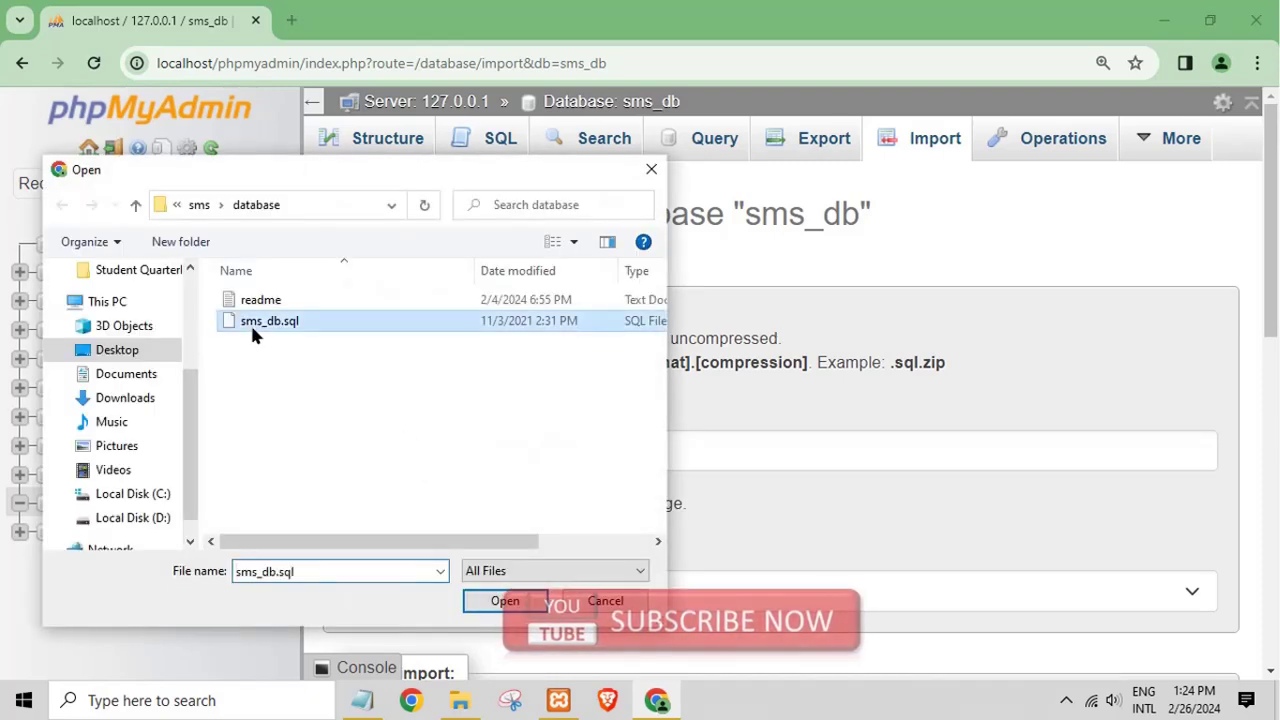
left_click(494, 600)
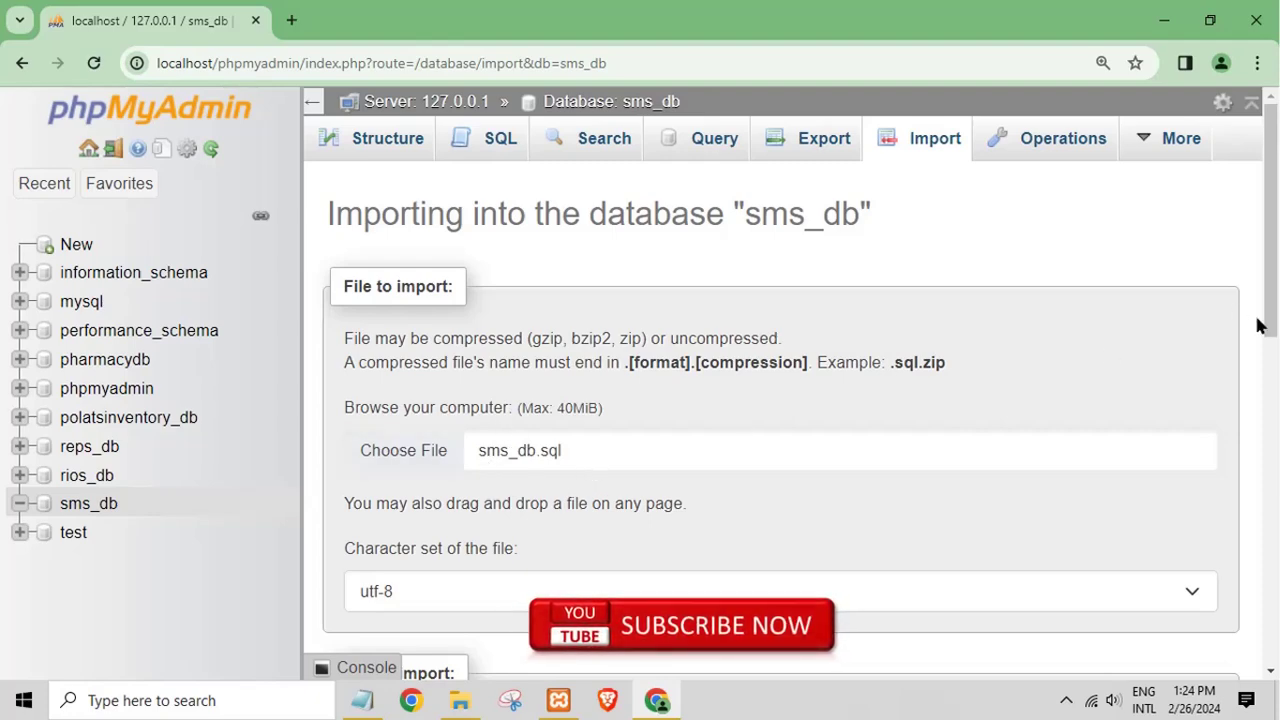
left_click_drag(1268, 328, 1256, 676)
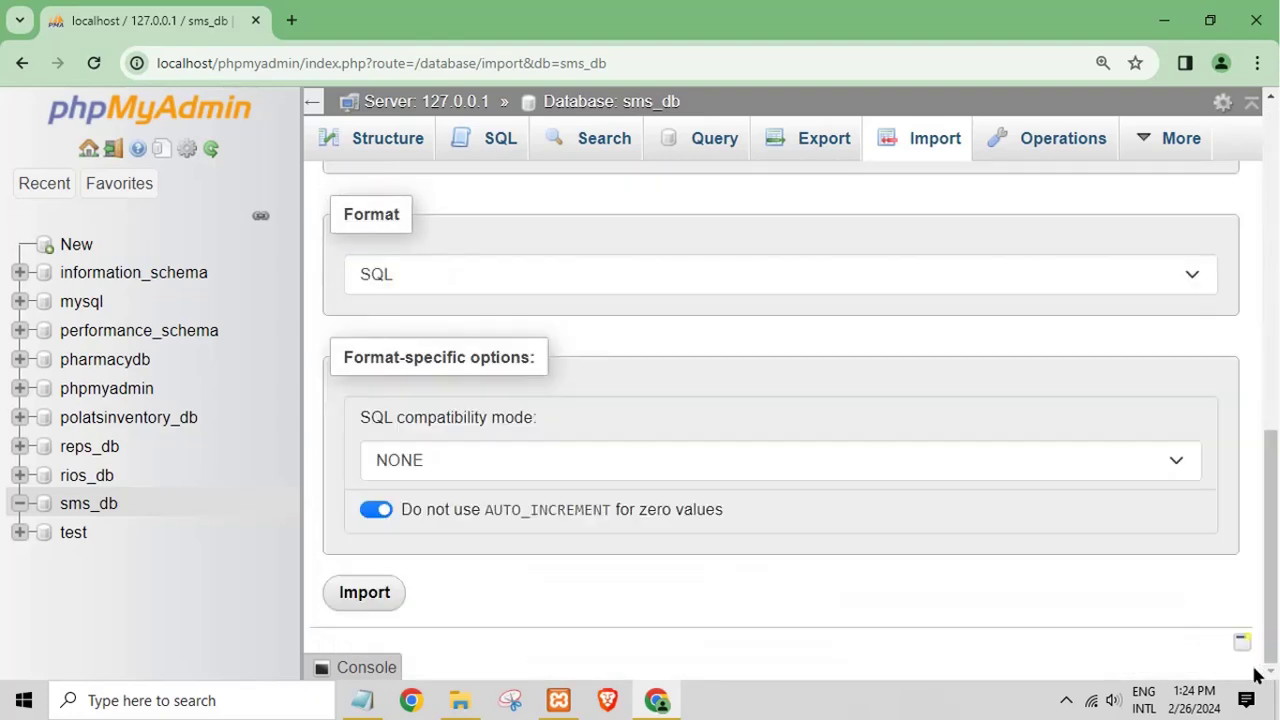
Step: Start importing sms_db.sql into sms_db and jot the note 'wait to succes impor' in Notepad
left_click(366, 596)
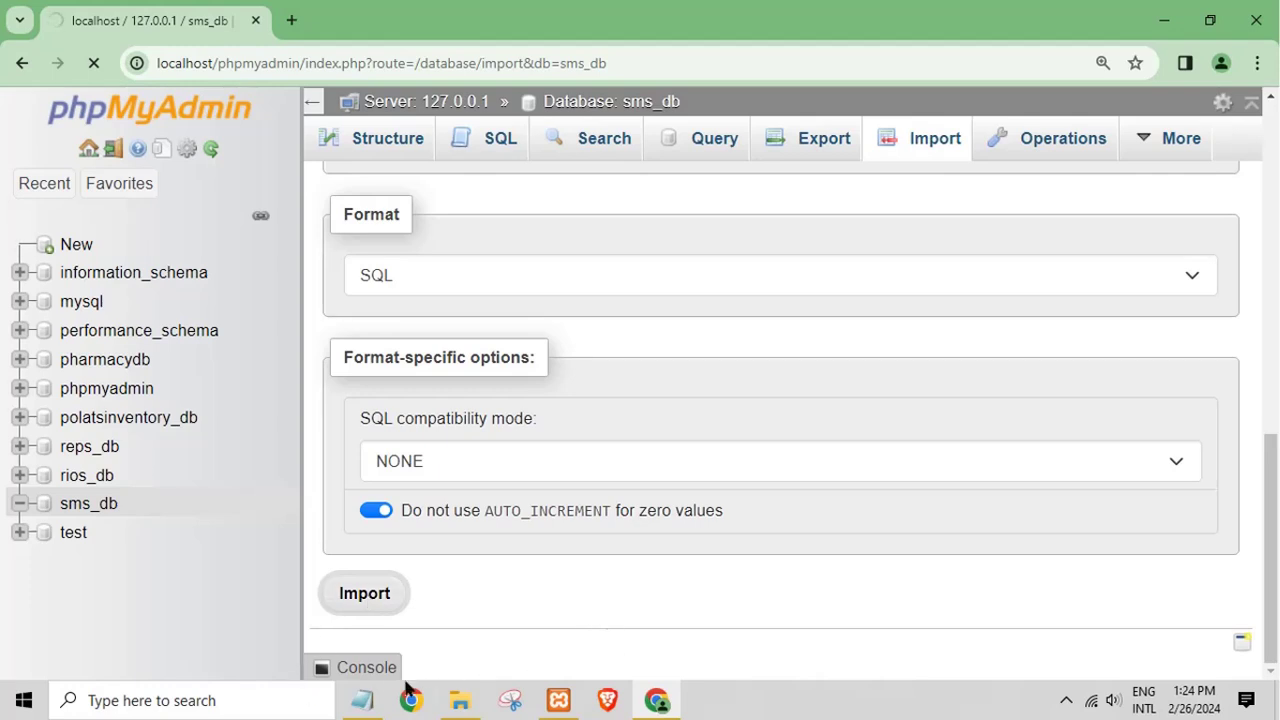
left_click(362, 700)
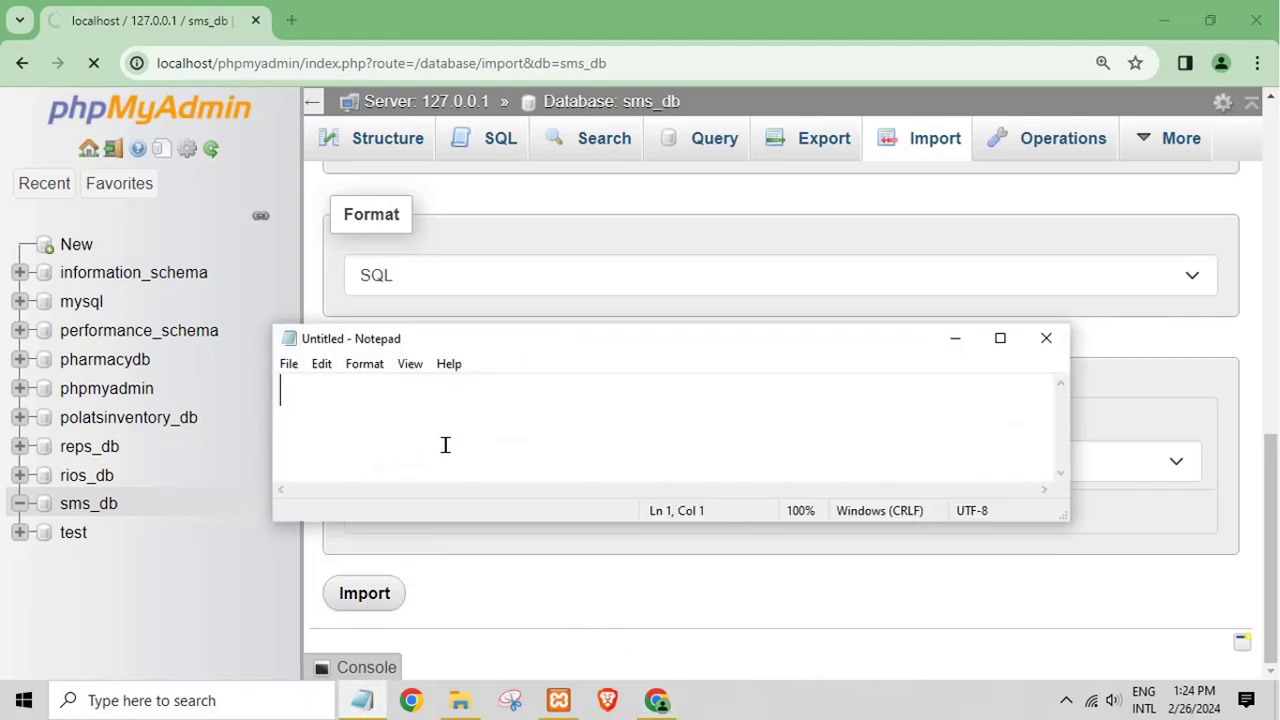
type("wait to succe")
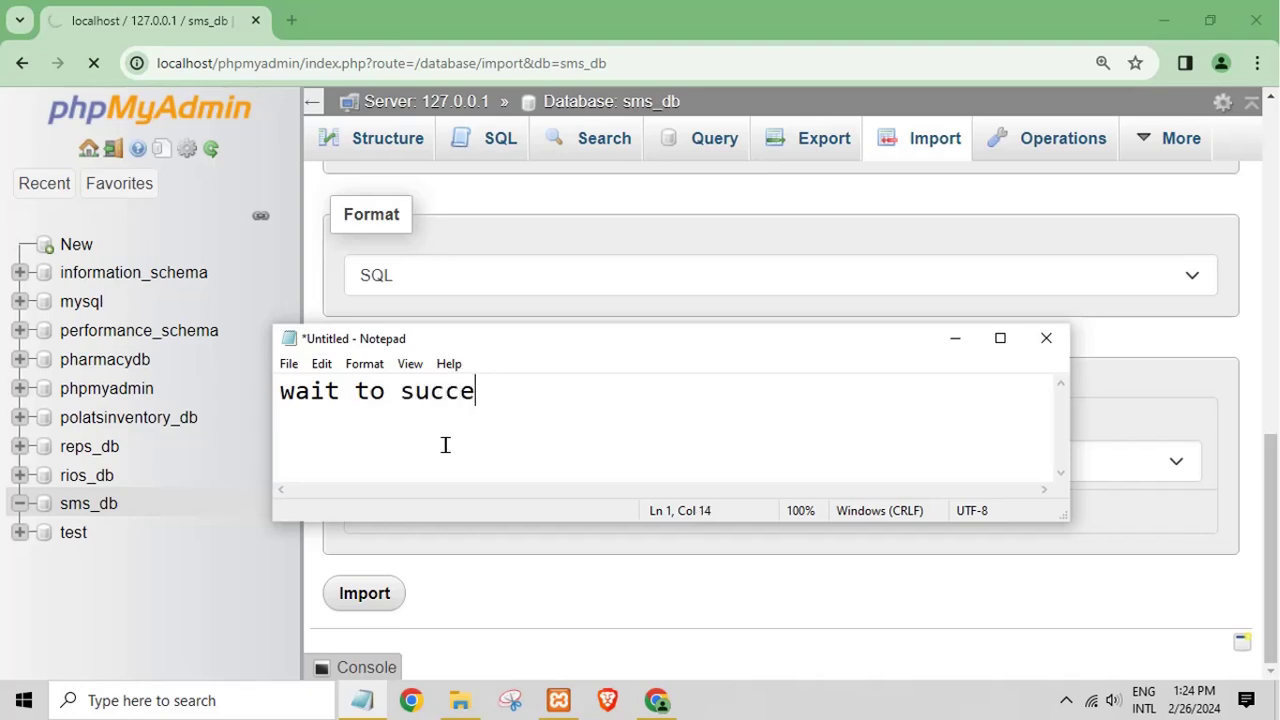
type("s import")
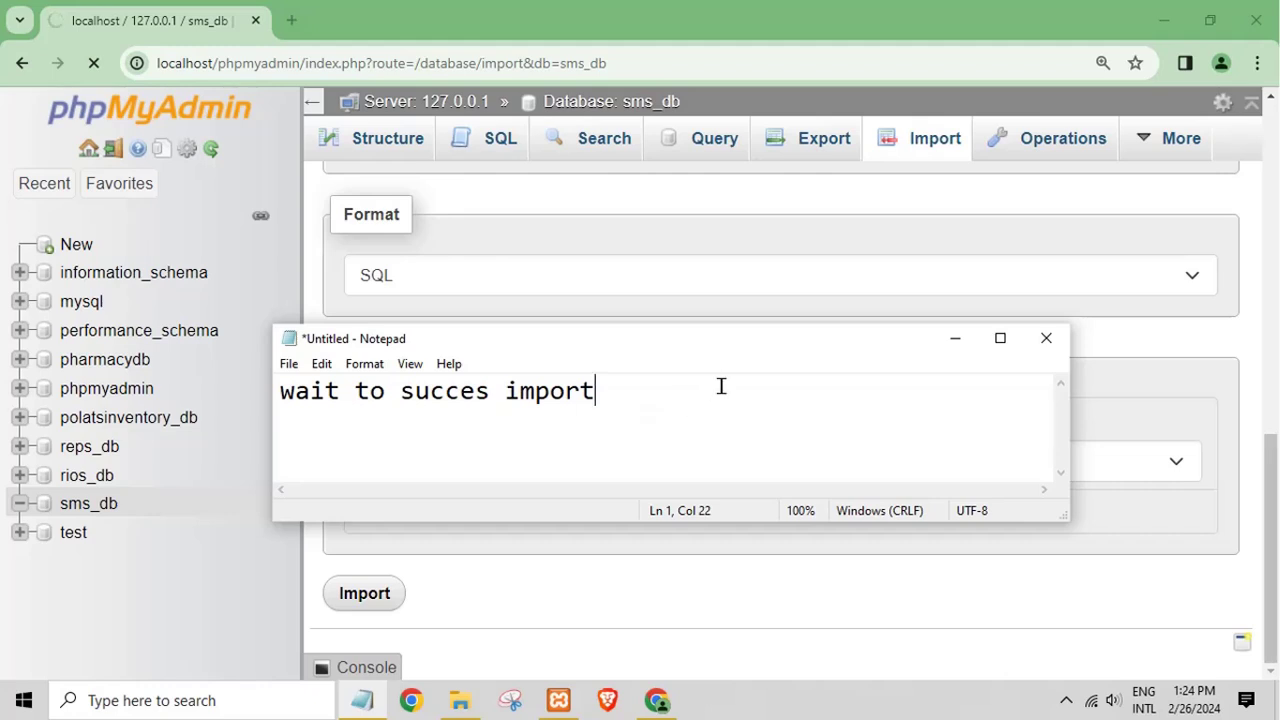
Step: Replace the note with 'my xampp install in drive' and check the successful import result
key("ctrl+a")
key("BackSpace")
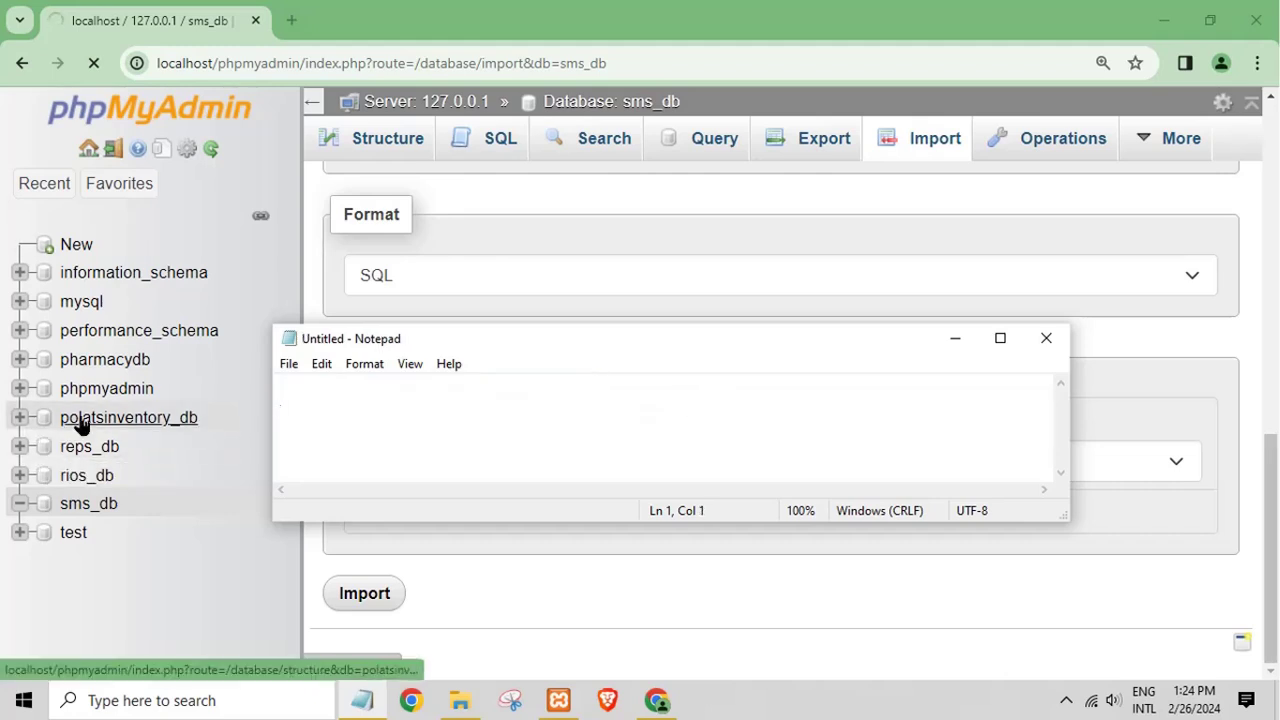
type("my xam")
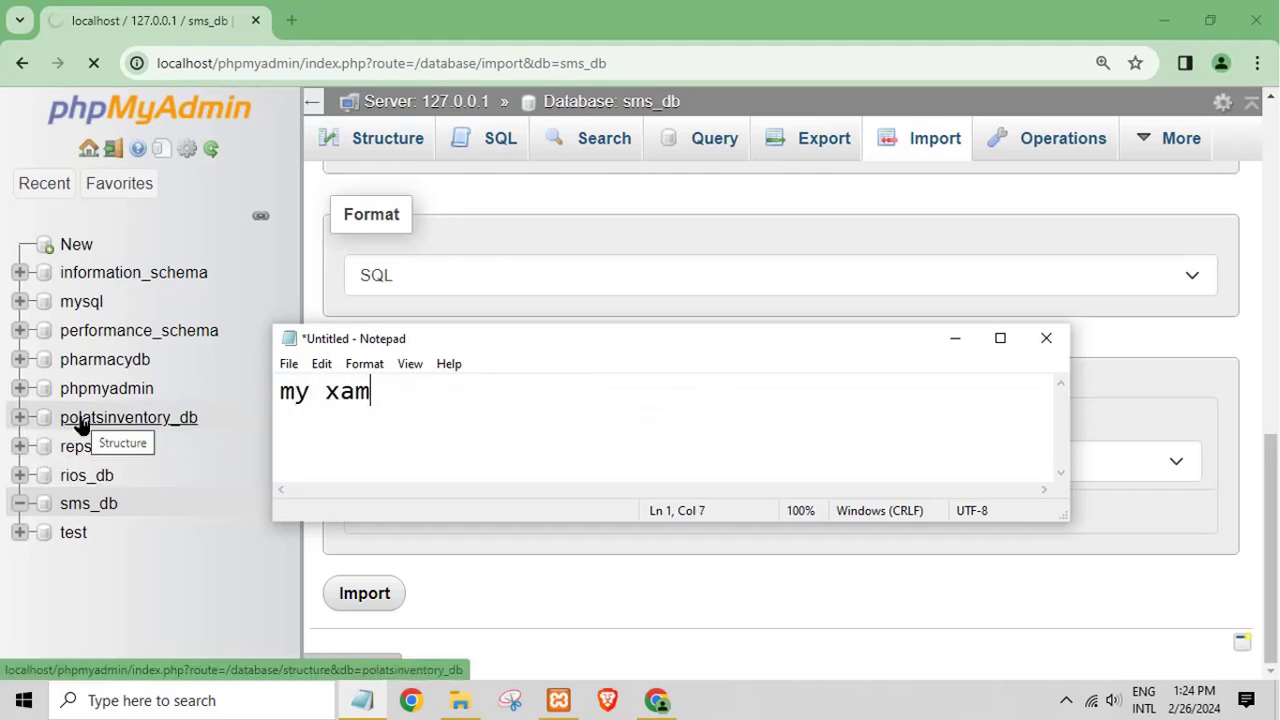
type("pp install")
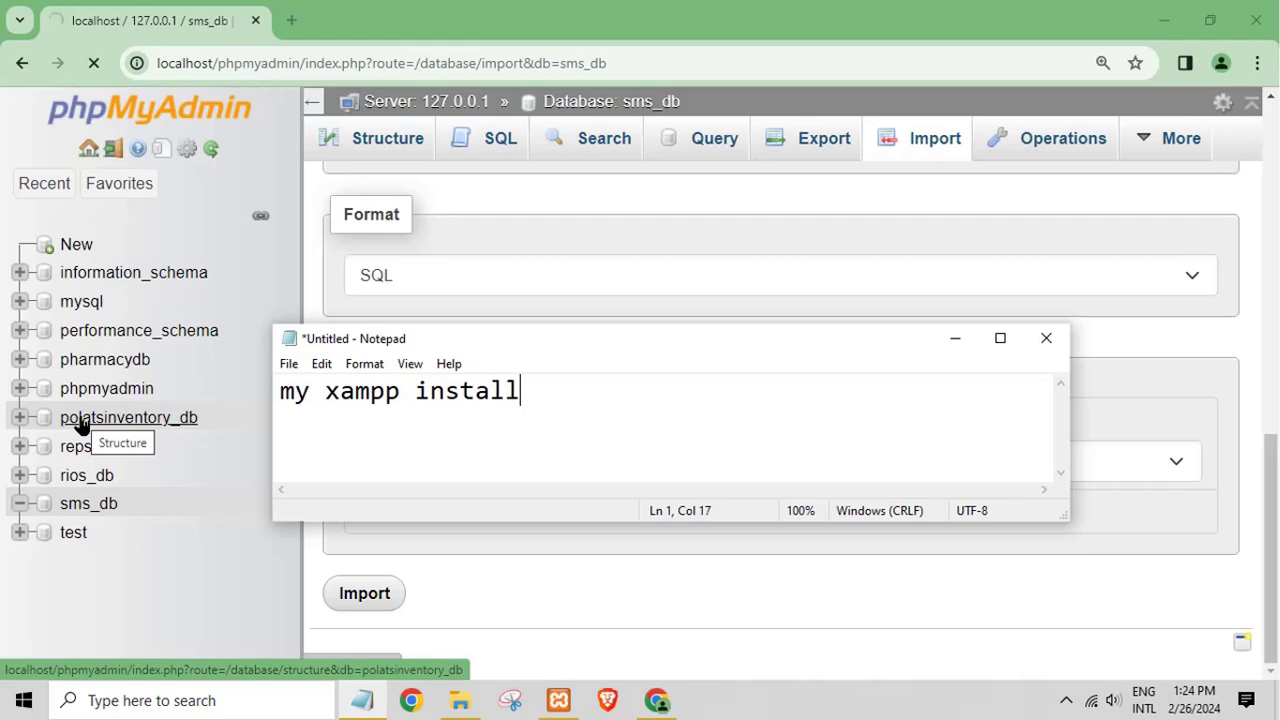
type(" in drive C")
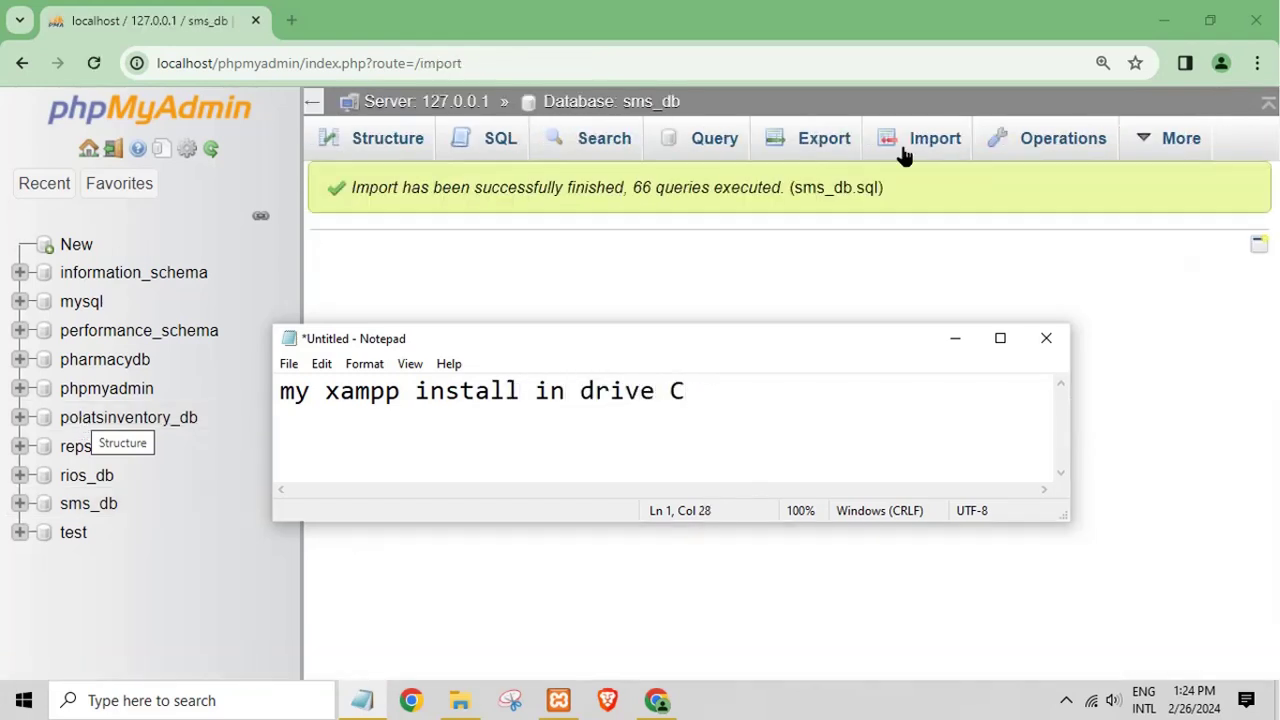
left_click(955, 340)
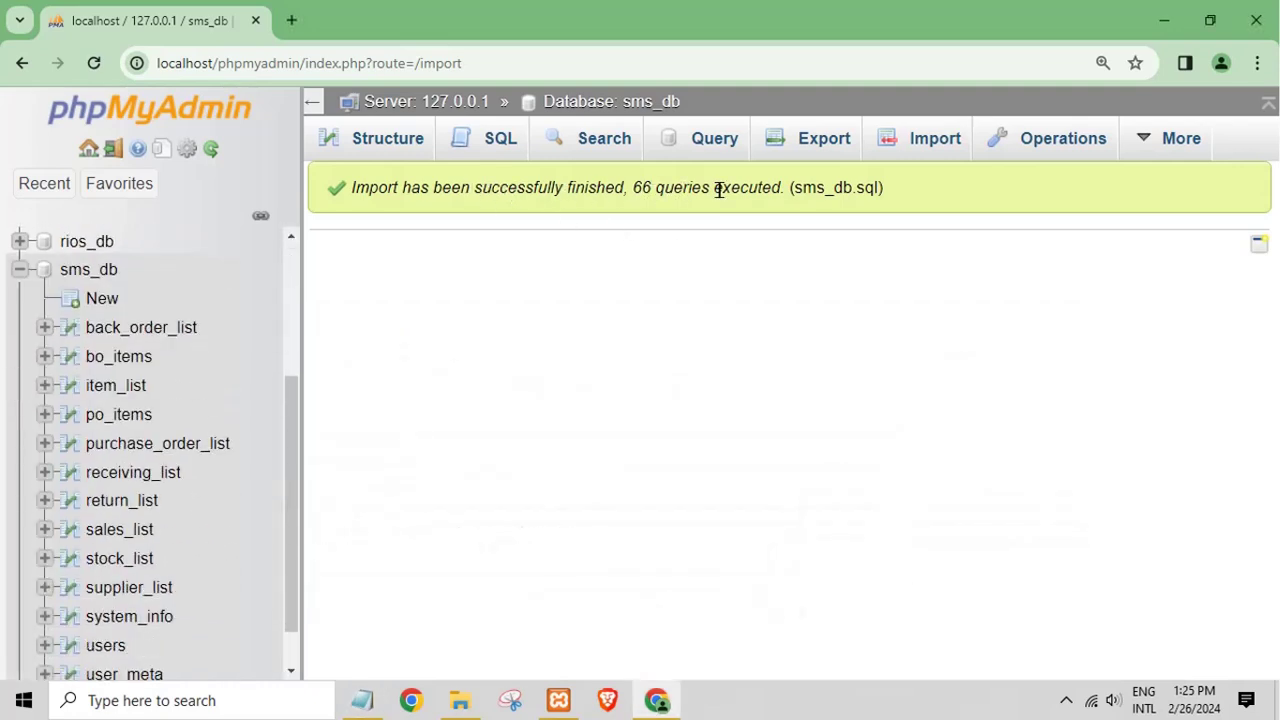
Step: Browse the imported user_meta and users tables, then minimize Chrome
scroll(289, 422, "up", 1)
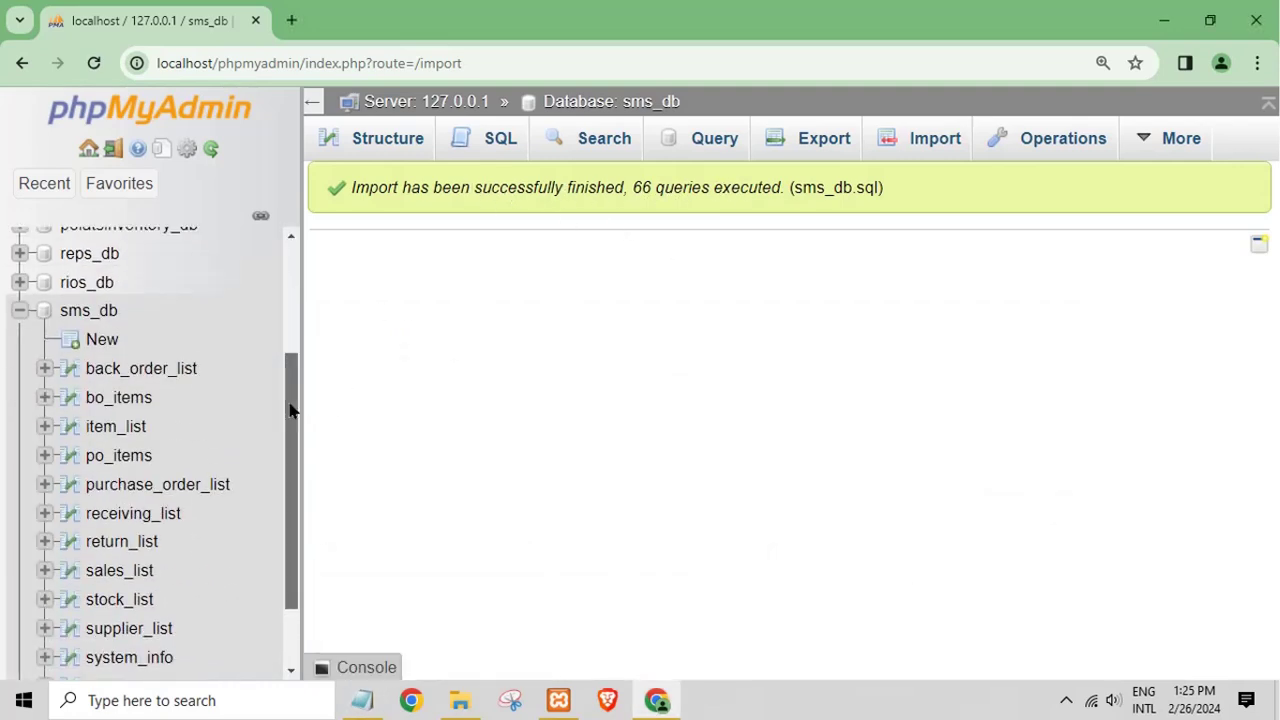
scroll(245, 465, "down", 1)
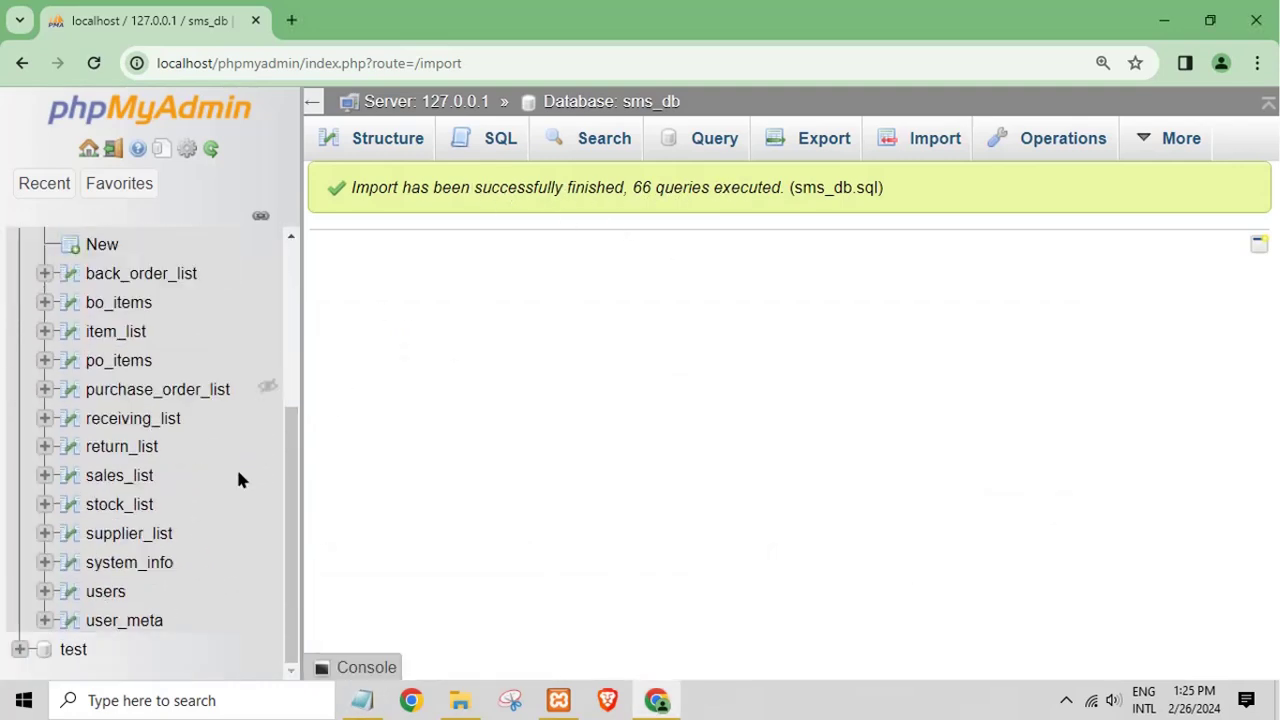
left_click(132, 620)
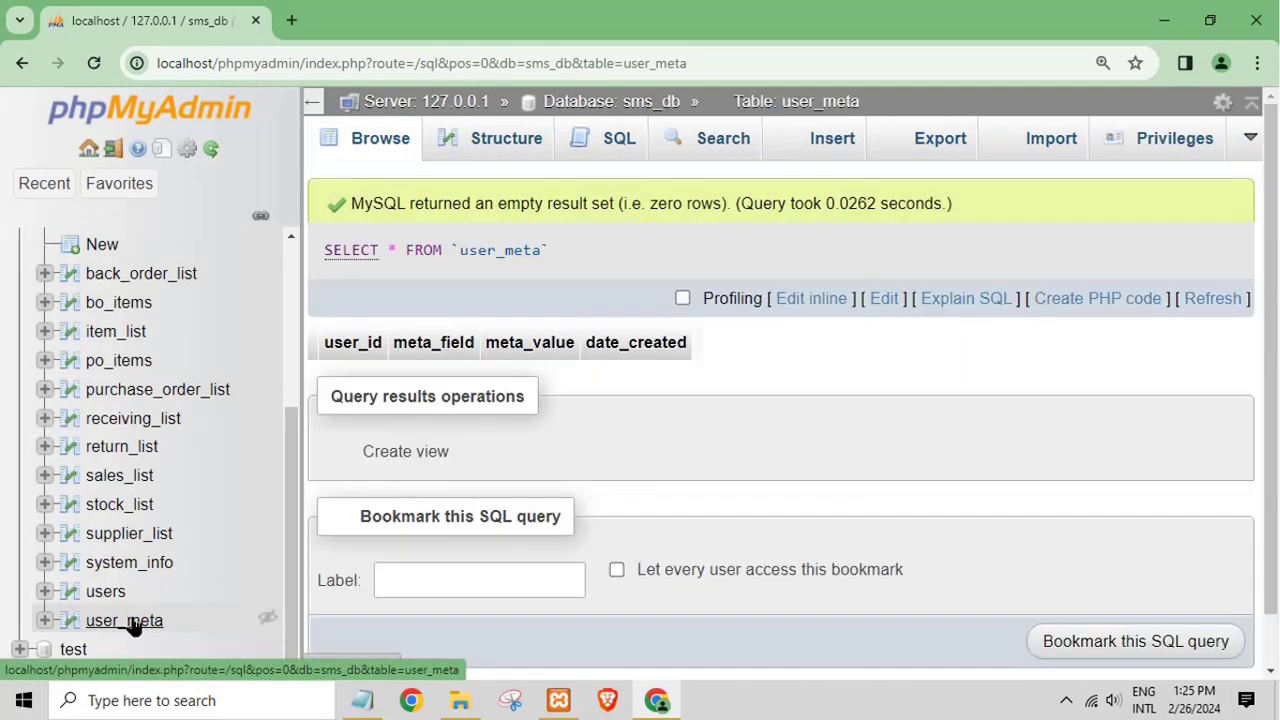
left_click(98, 594)
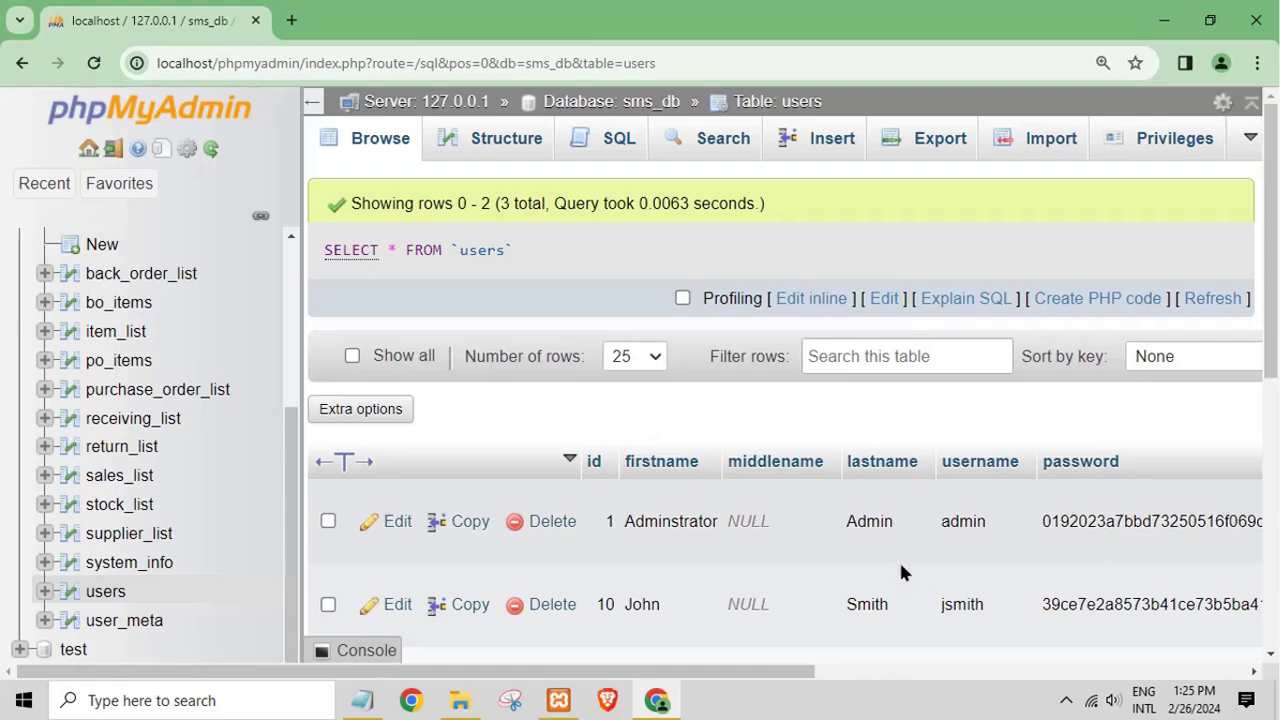
left_click(1163, 20)
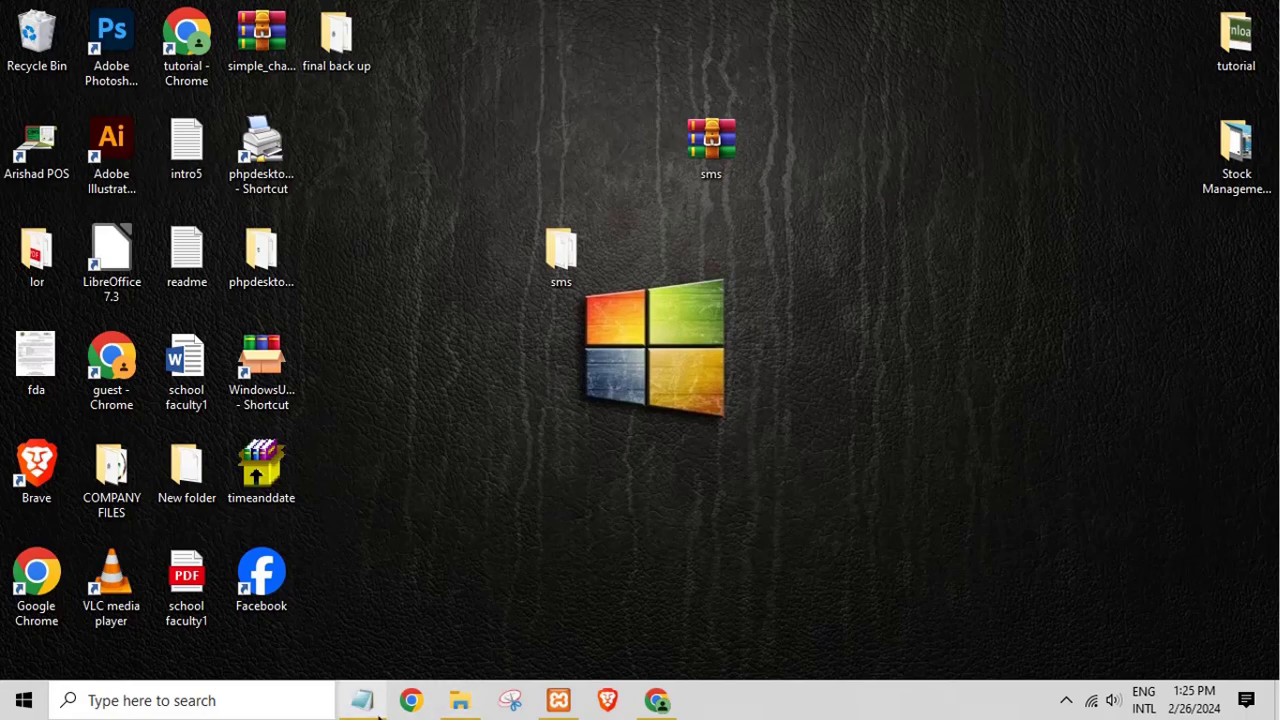
Step: Check the note that XAMPP is on drive C, then copy the desktop sms folder
left_click(362, 700)
left_click_drag(282, 398, 694, 397)
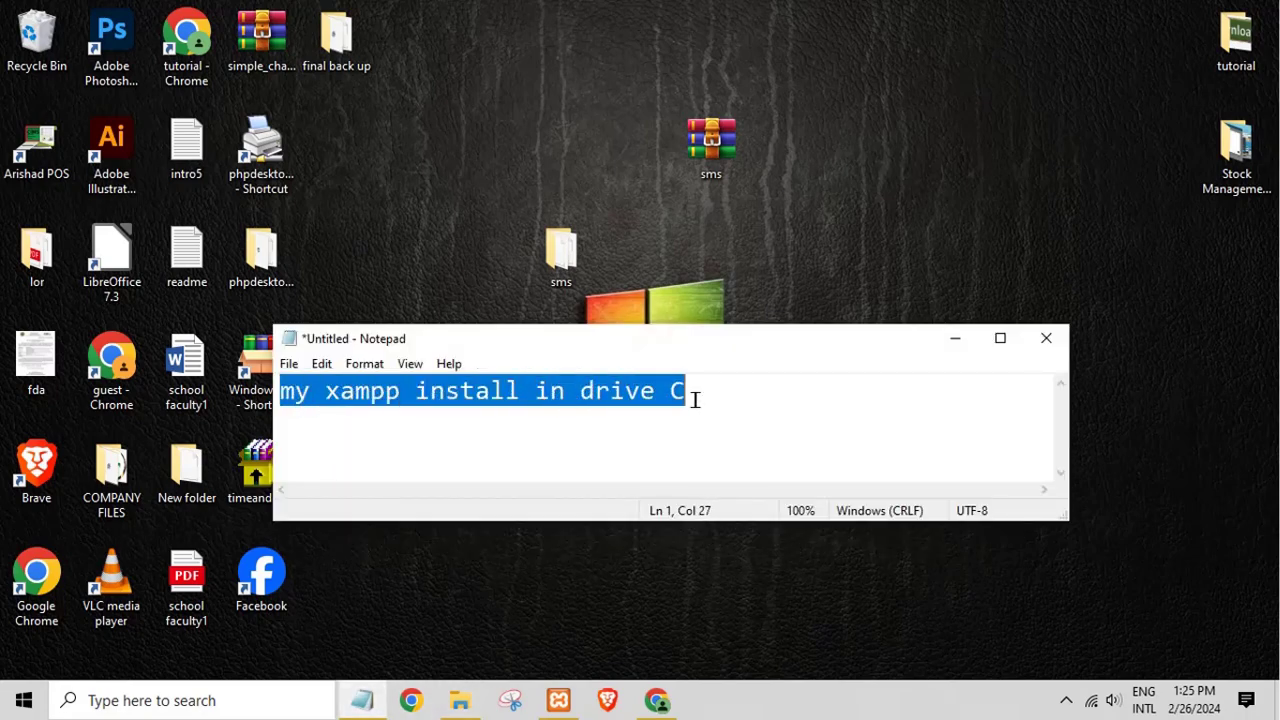
left_click(742, 398)
left_click(952, 344)
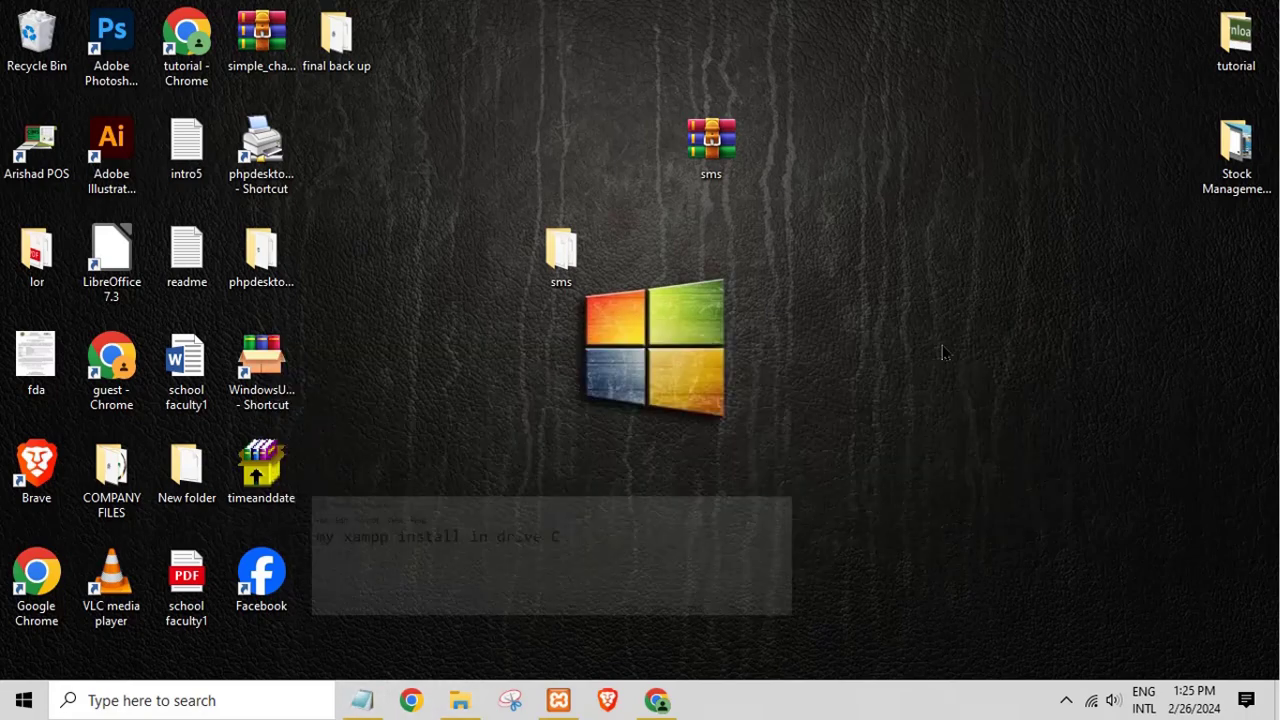
right_click(556, 285)
left_click(585, 562)
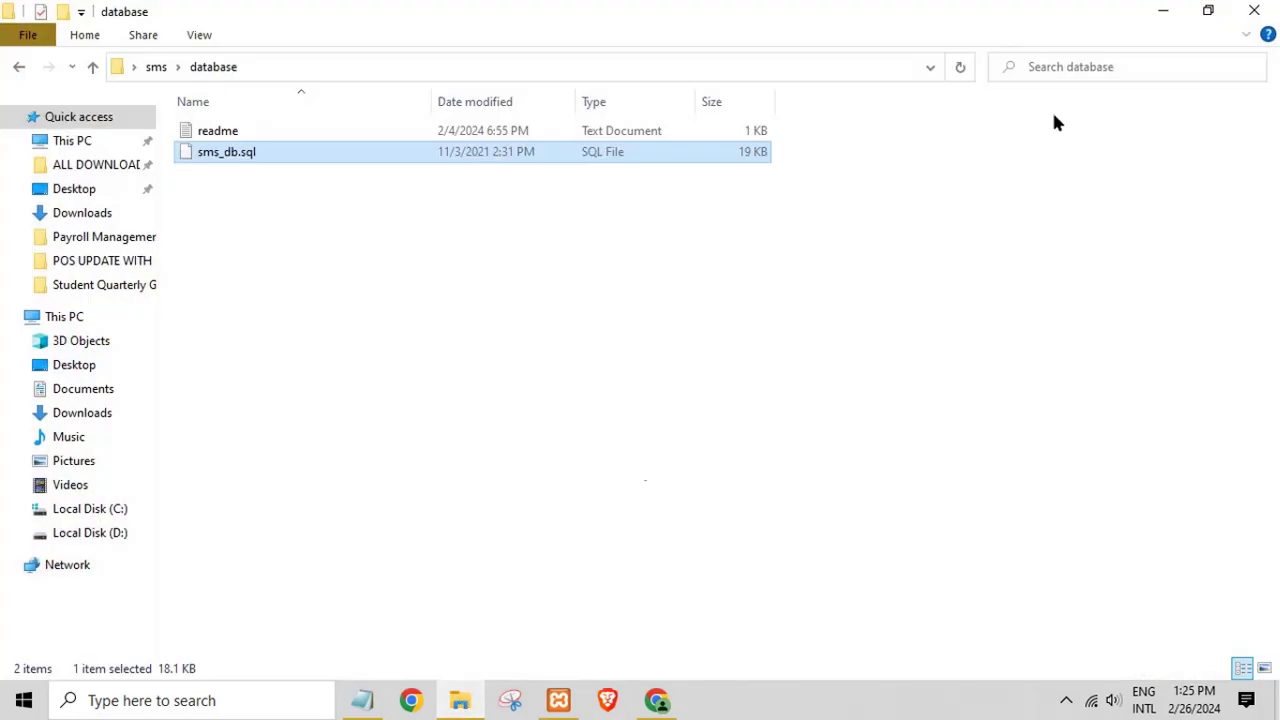
left_click(1256, 11)
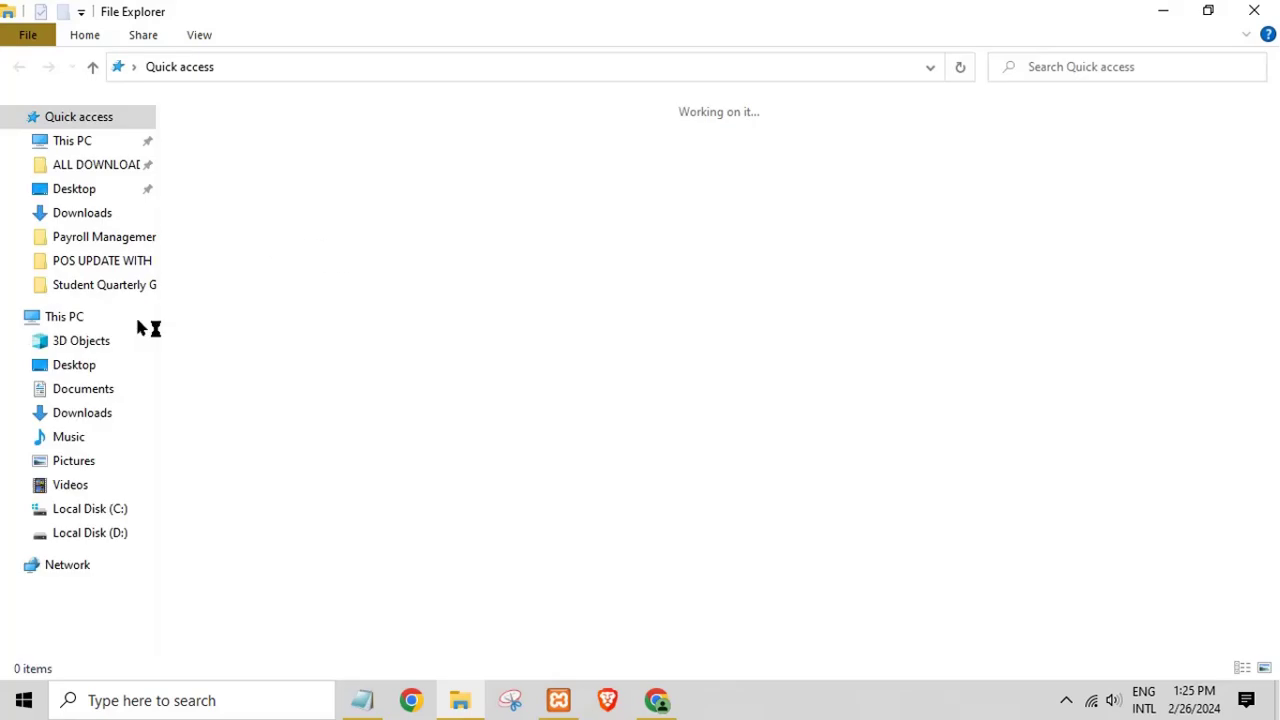
Step: Navigate File Explorer to C:\xampp\htdocs and bring up its context menu
left_click(66, 317)
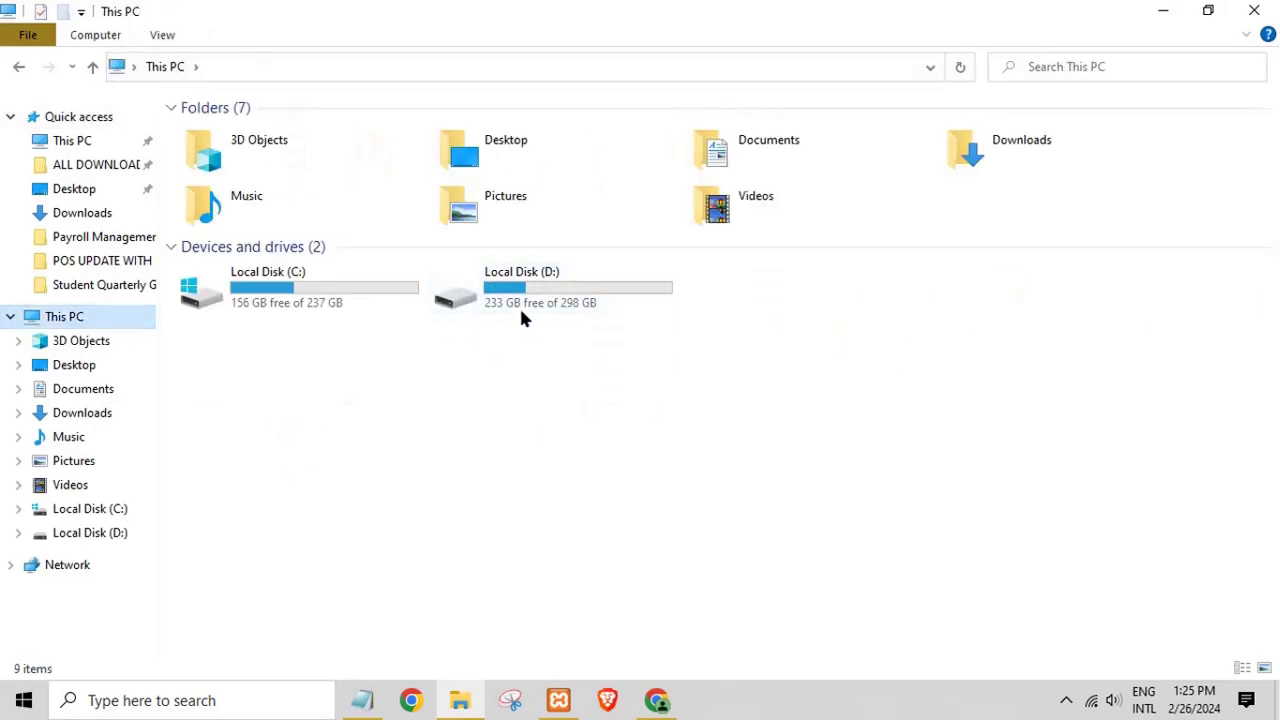
left_click(337, 302)
double_click(337, 303)
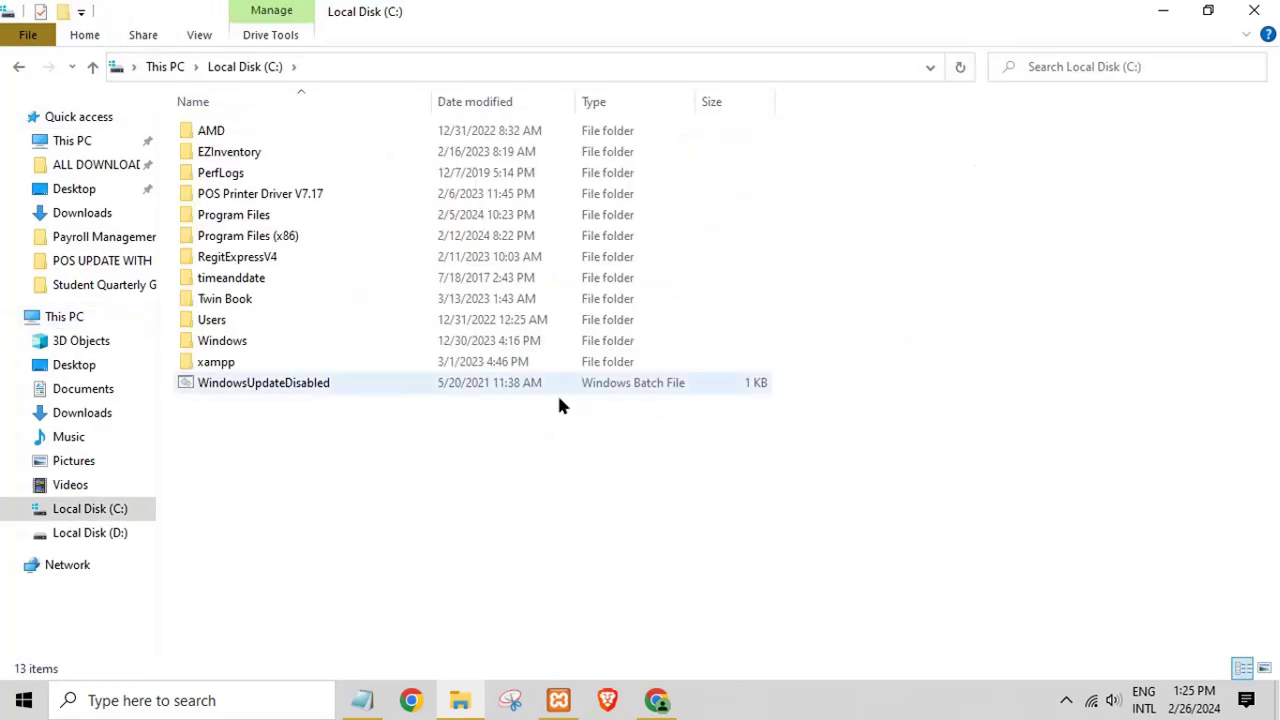
double_click(249, 366)
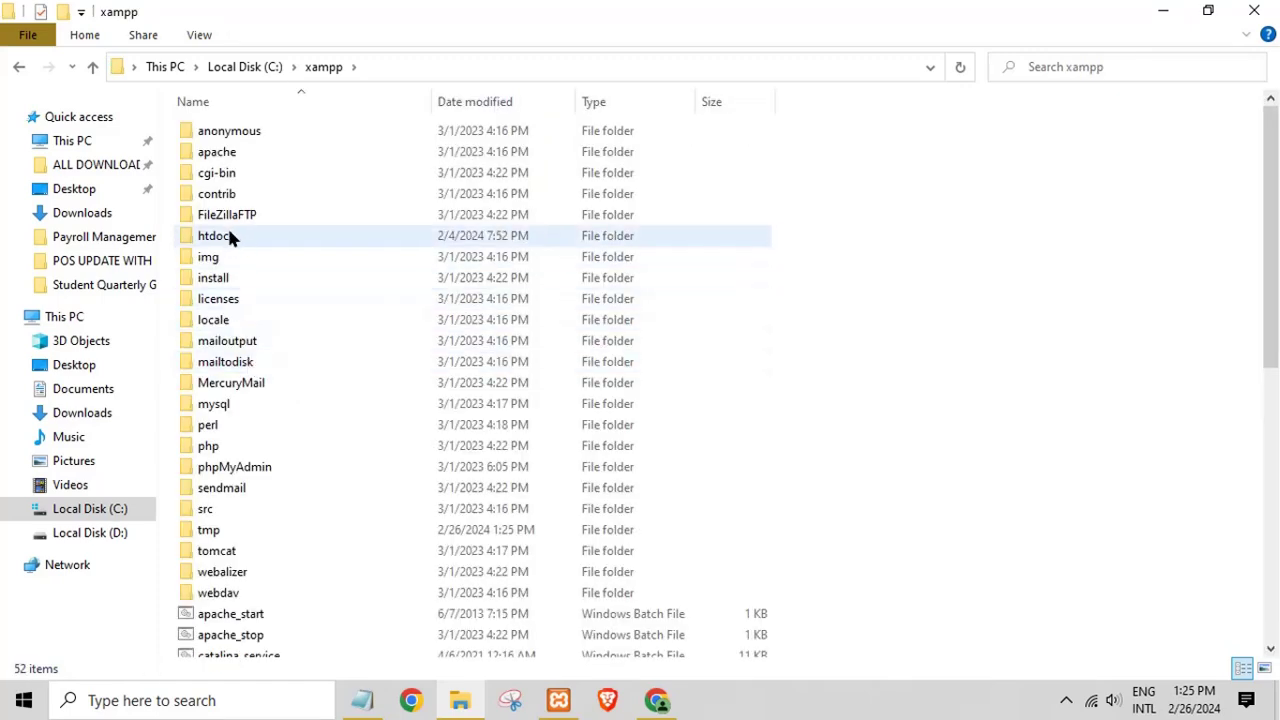
left_click(229, 234)
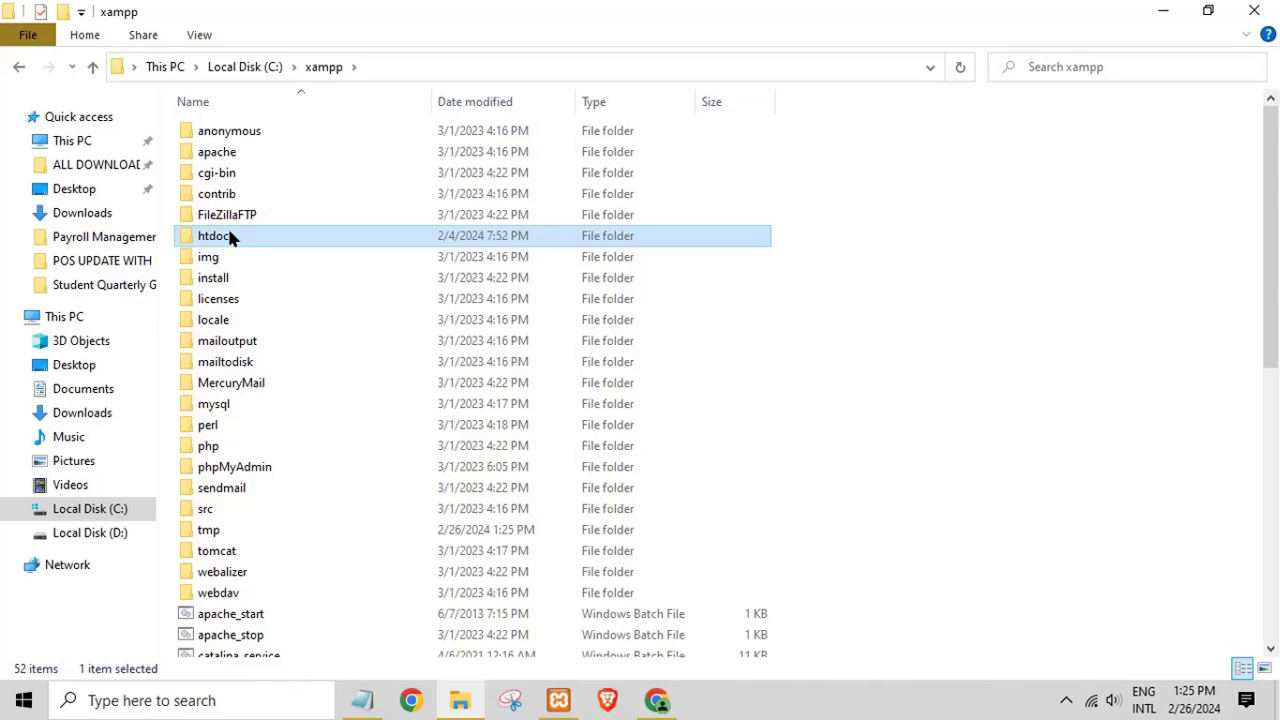
right_click(229, 236)
left_click(270, 168)
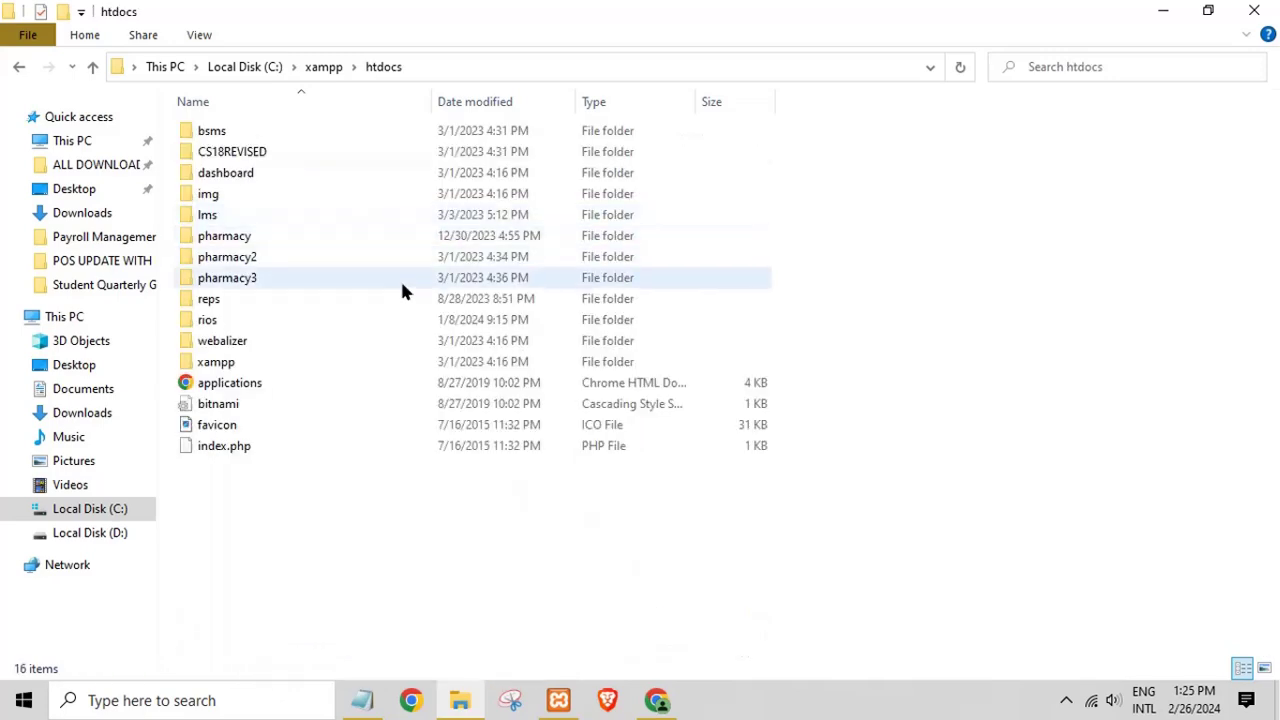
right_click(419, 566)
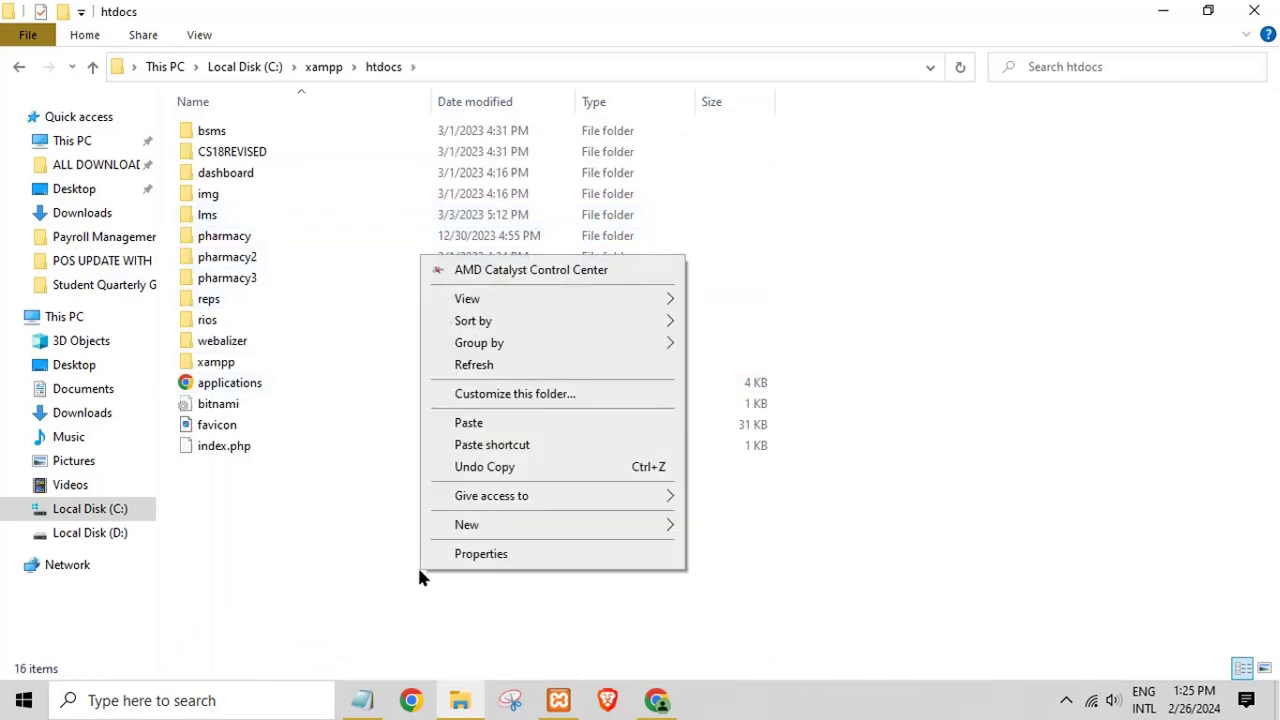
Step: Paste the sms project into htdocs, open it, and copy its path C:\xampp\htdocs\sms
left_click(467, 424)
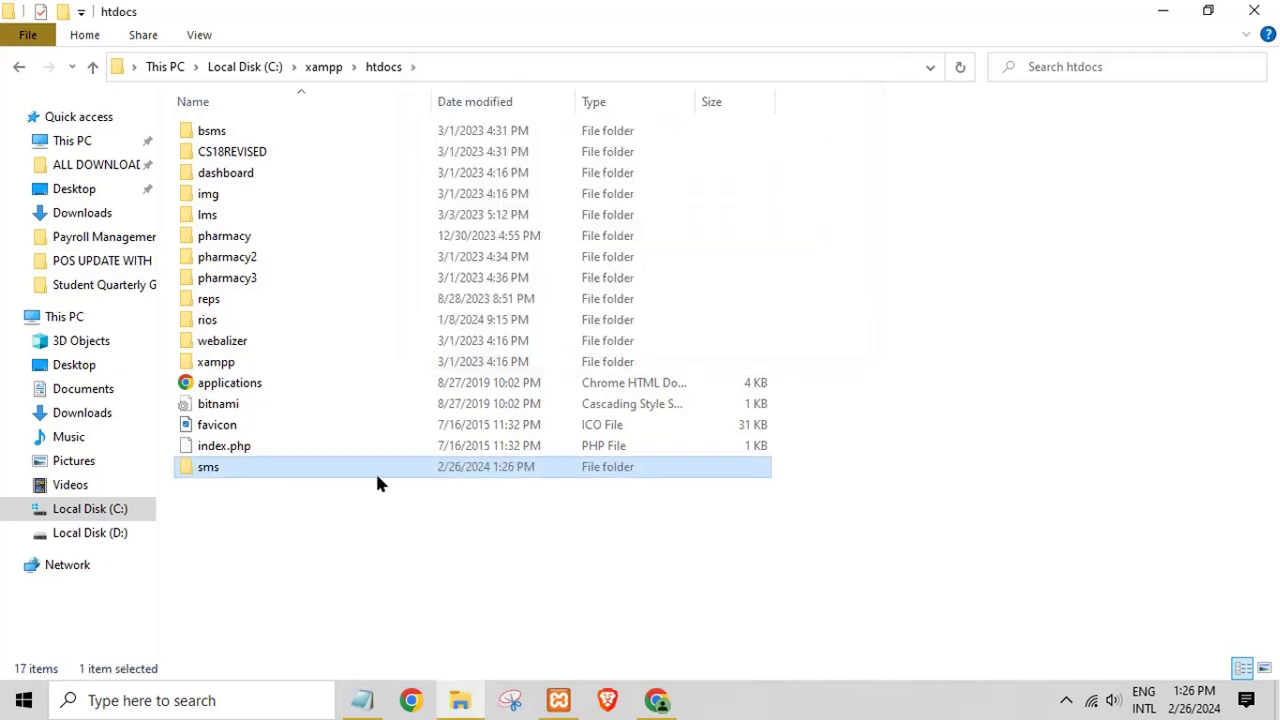
double_click(360, 474)
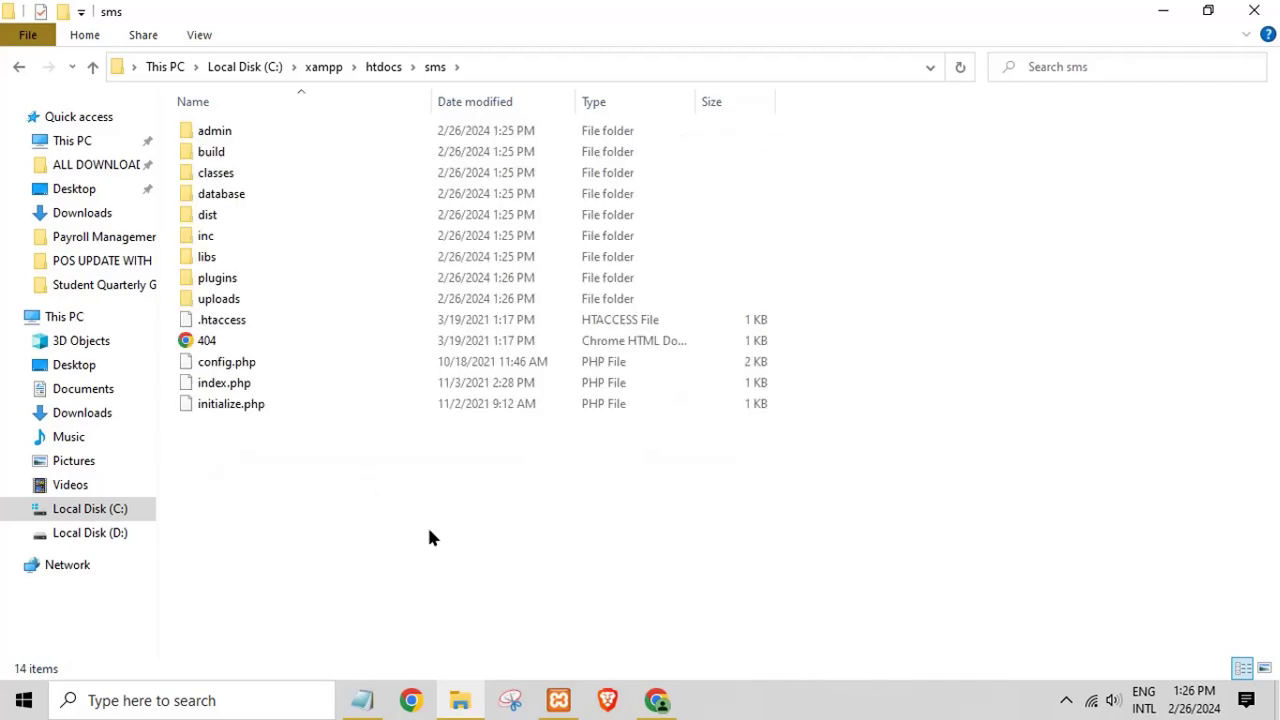
left_click(501, 66)
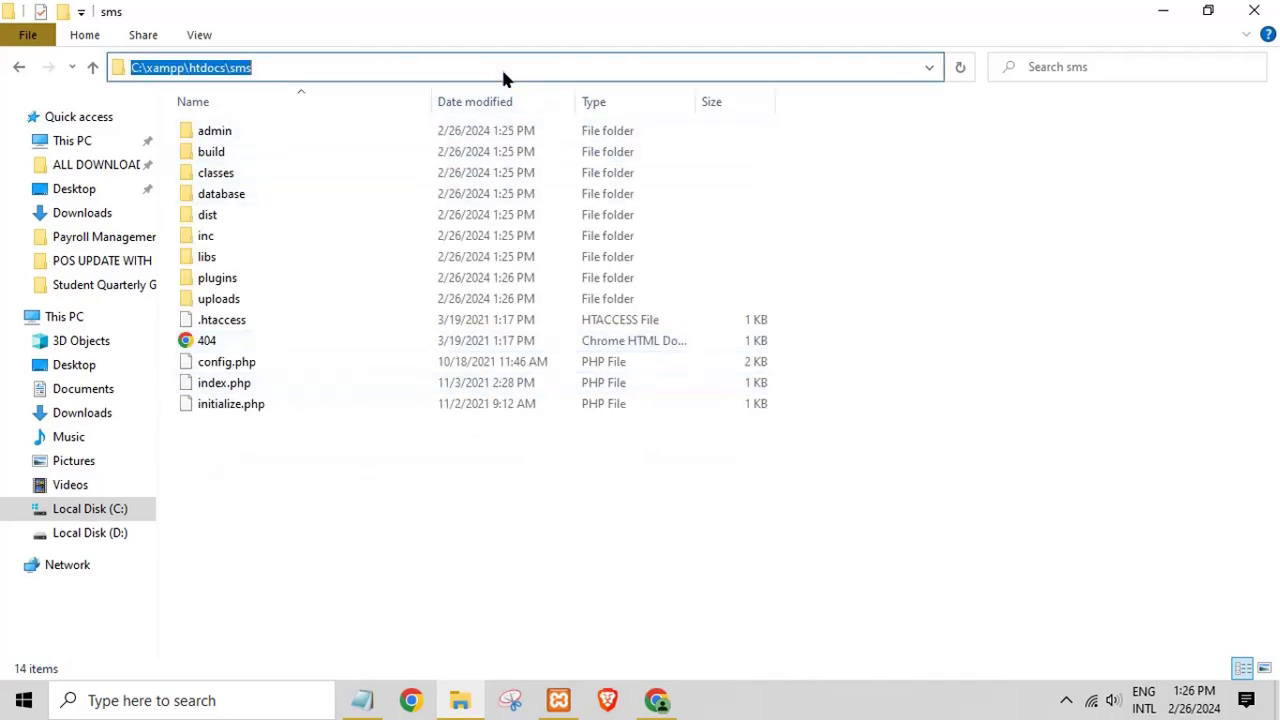
right_click(241, 77)
left_click(277, 134)
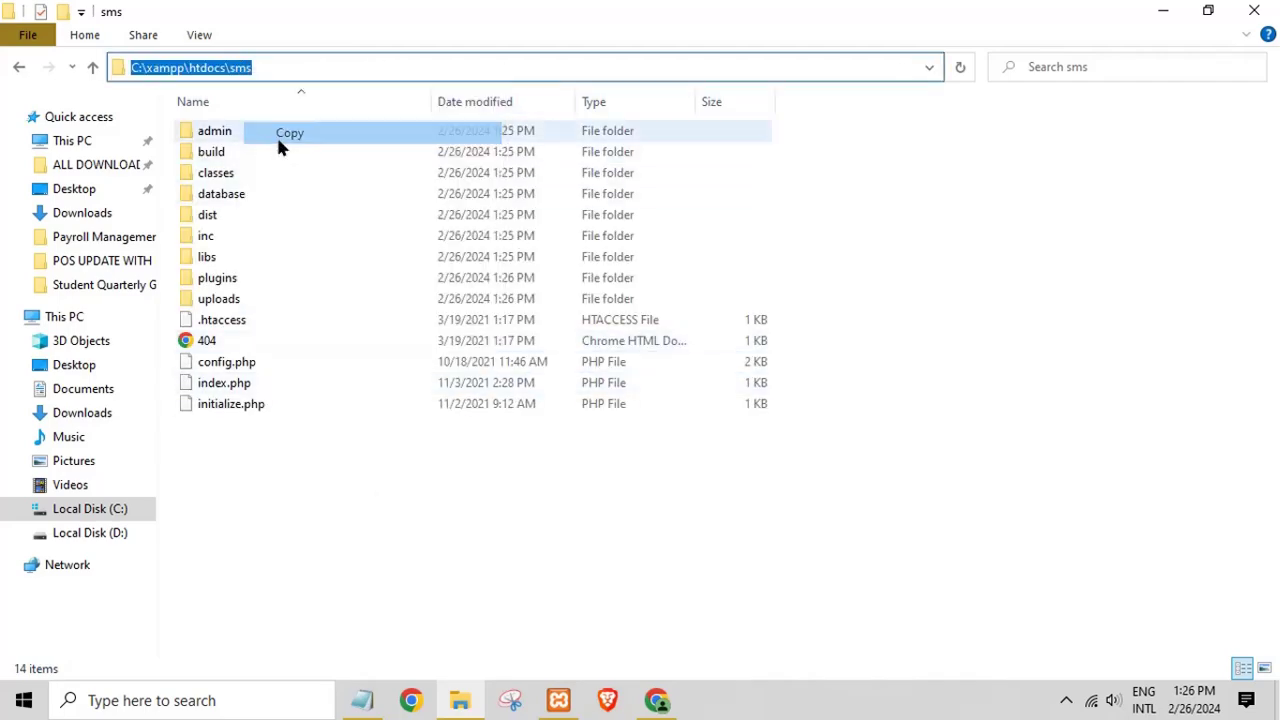
left_click(656, 700)
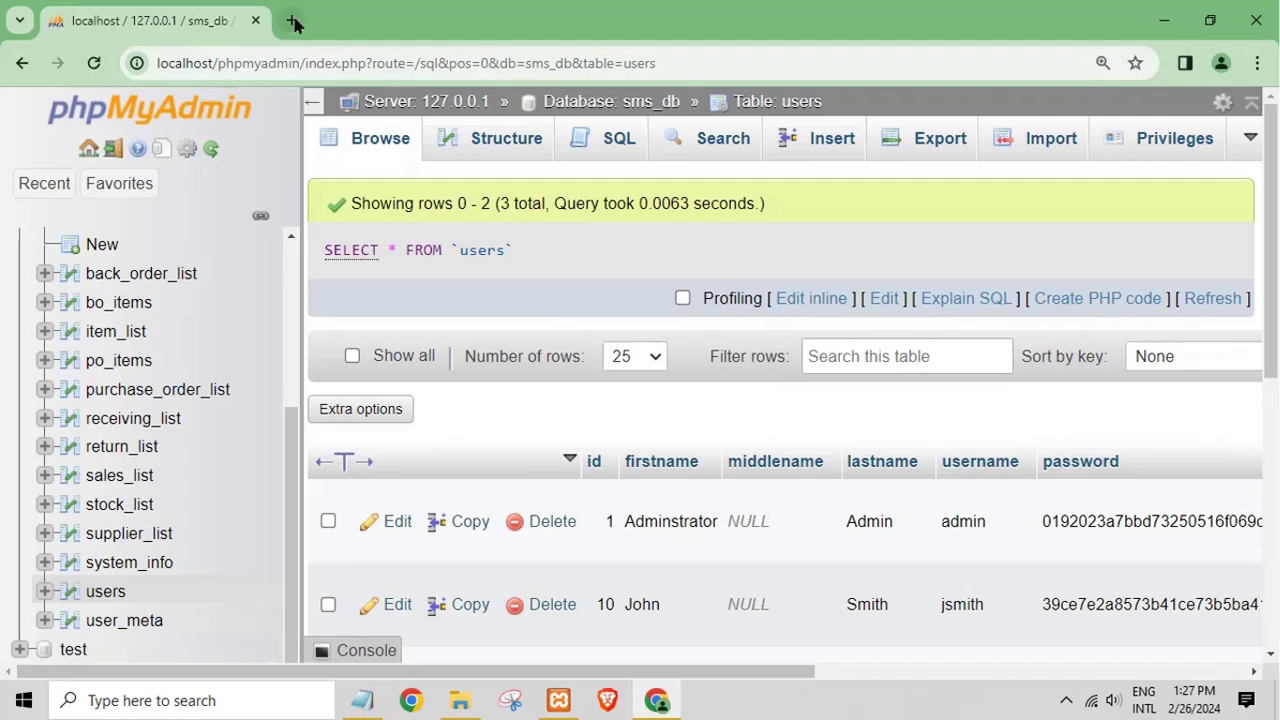
Step: In a new tab, load localhost/sms by pasting the path and replacing C:\xampp\htdocs with localhost
left_click(295, 22)
right_click(280, 58)
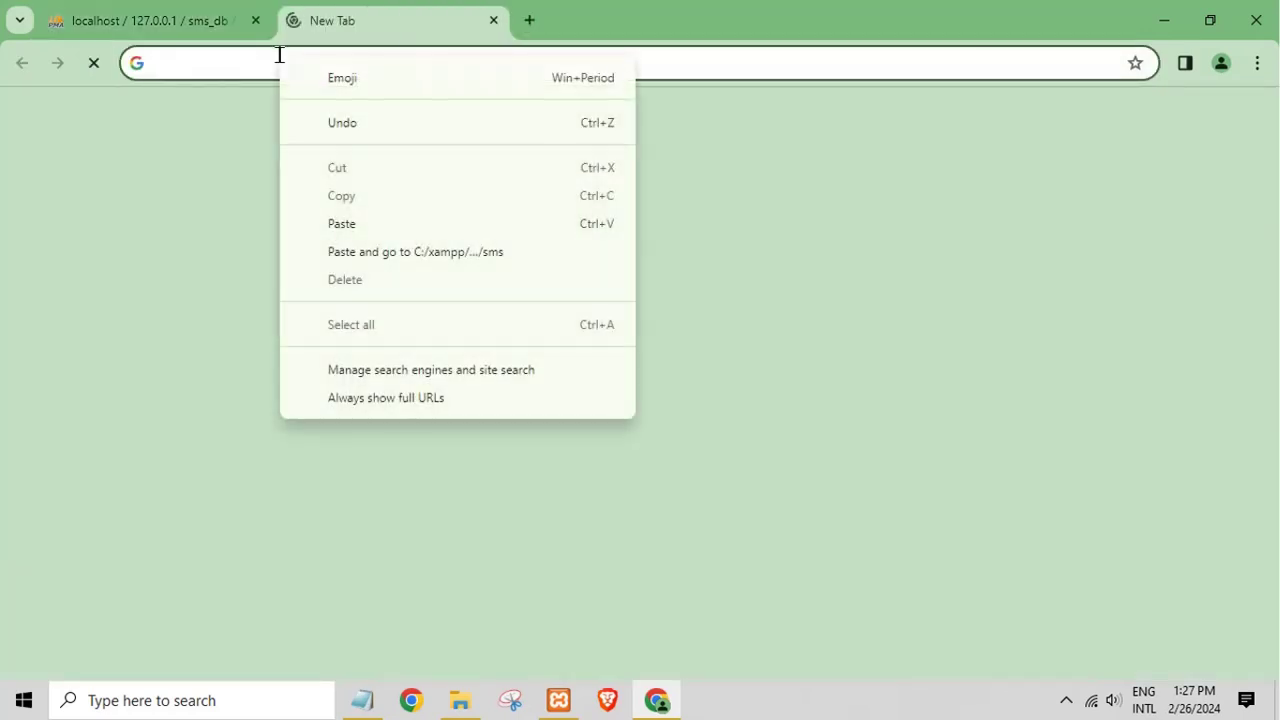
left_click(341, 224)
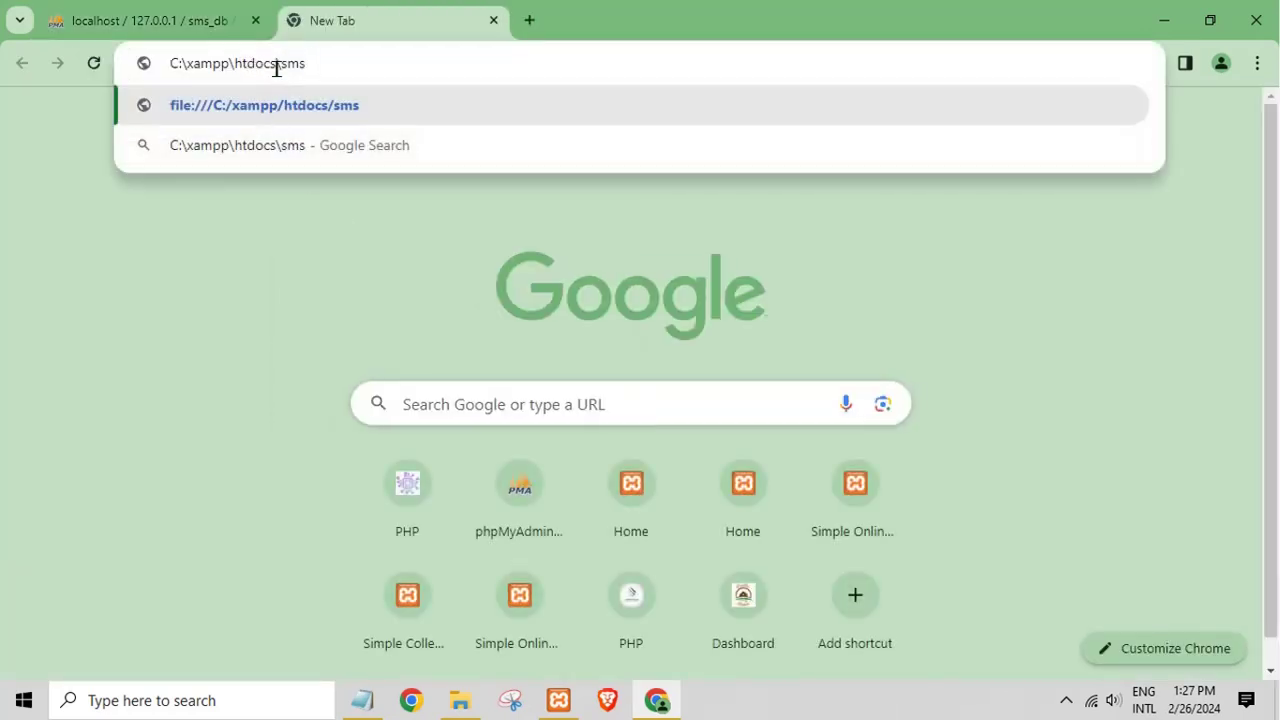
left_click_drag(276, 63, 2, 65)
key("BackSpace")
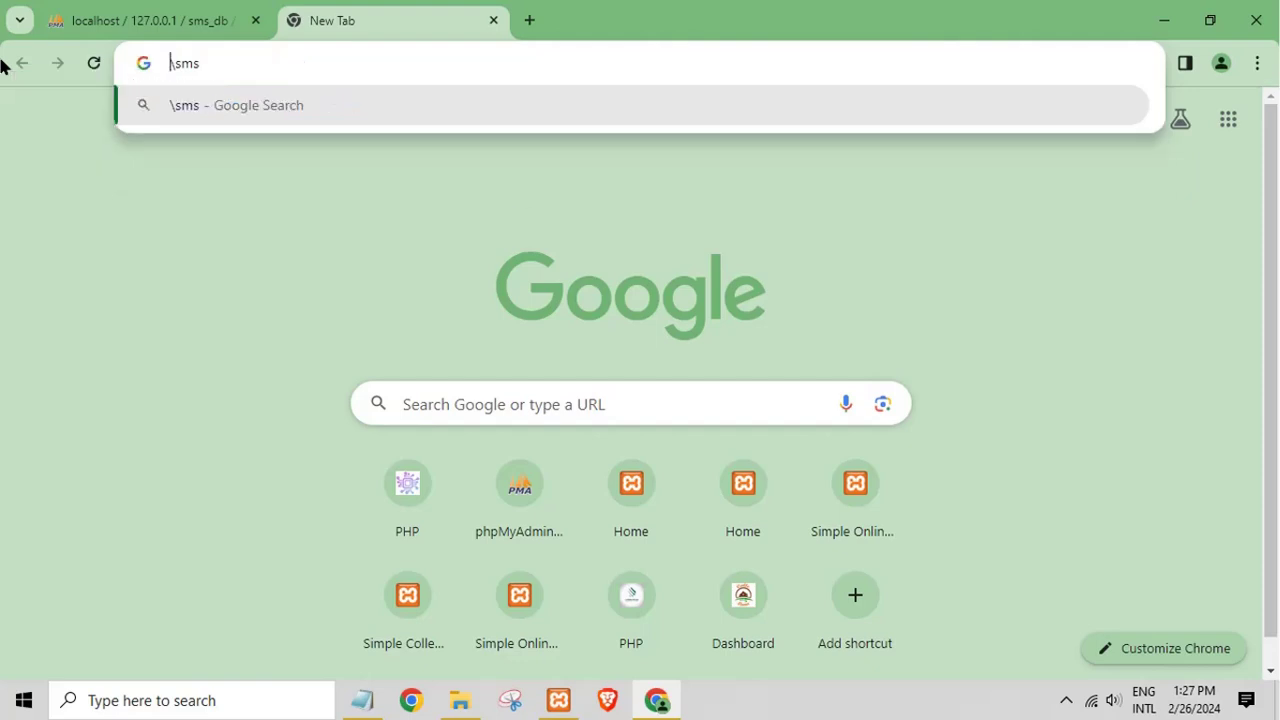
type("localhost")
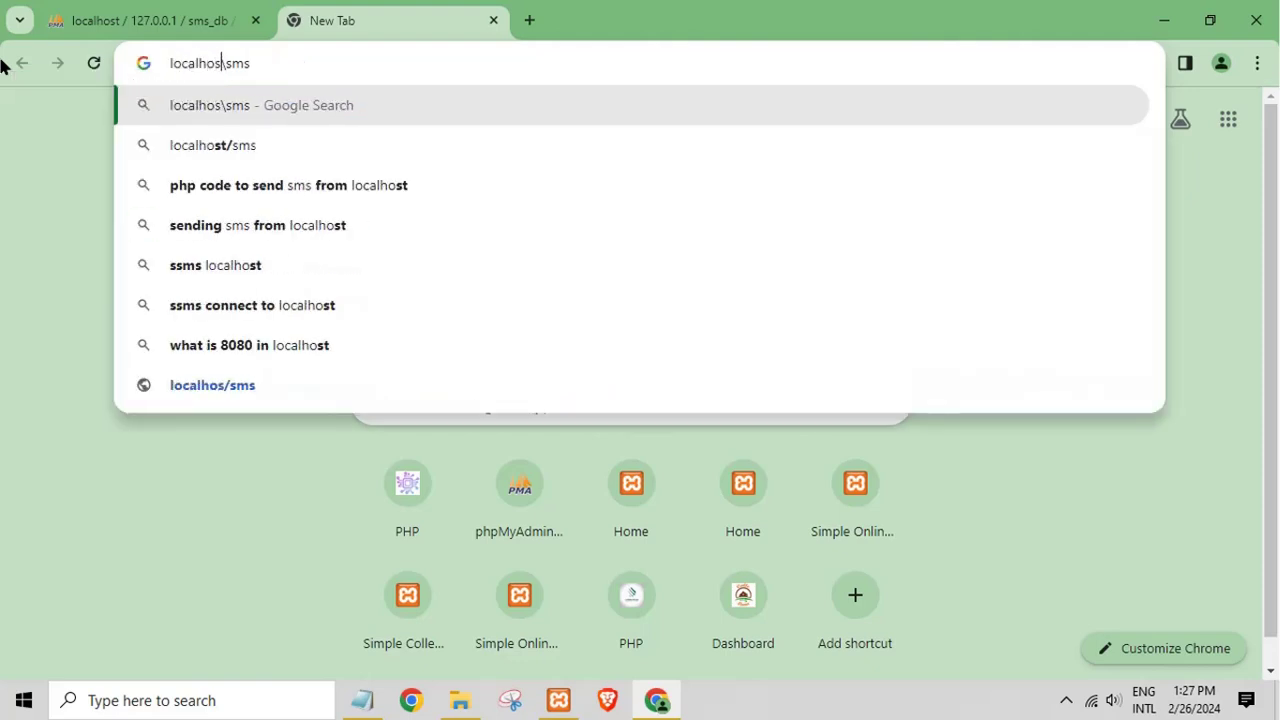
key("Return")
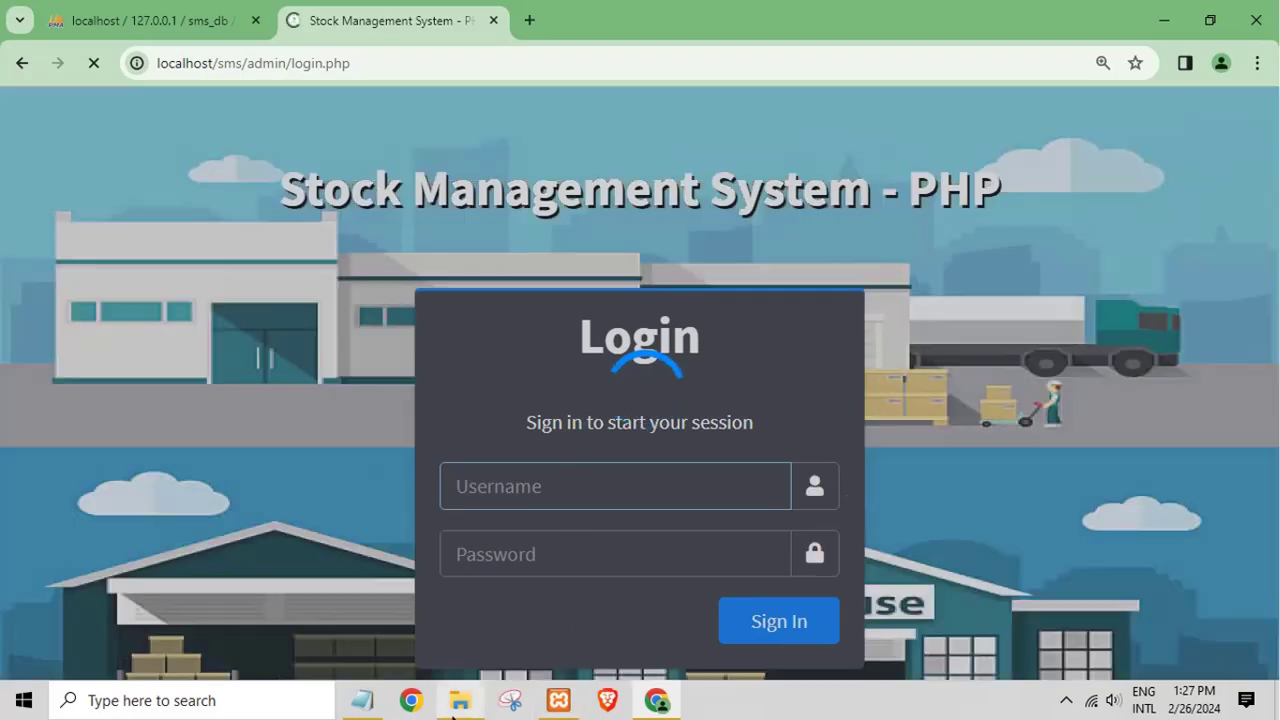
Step: Open sms\admin\index.php in Notepad++ from File Explorer
left_click(460, 700)
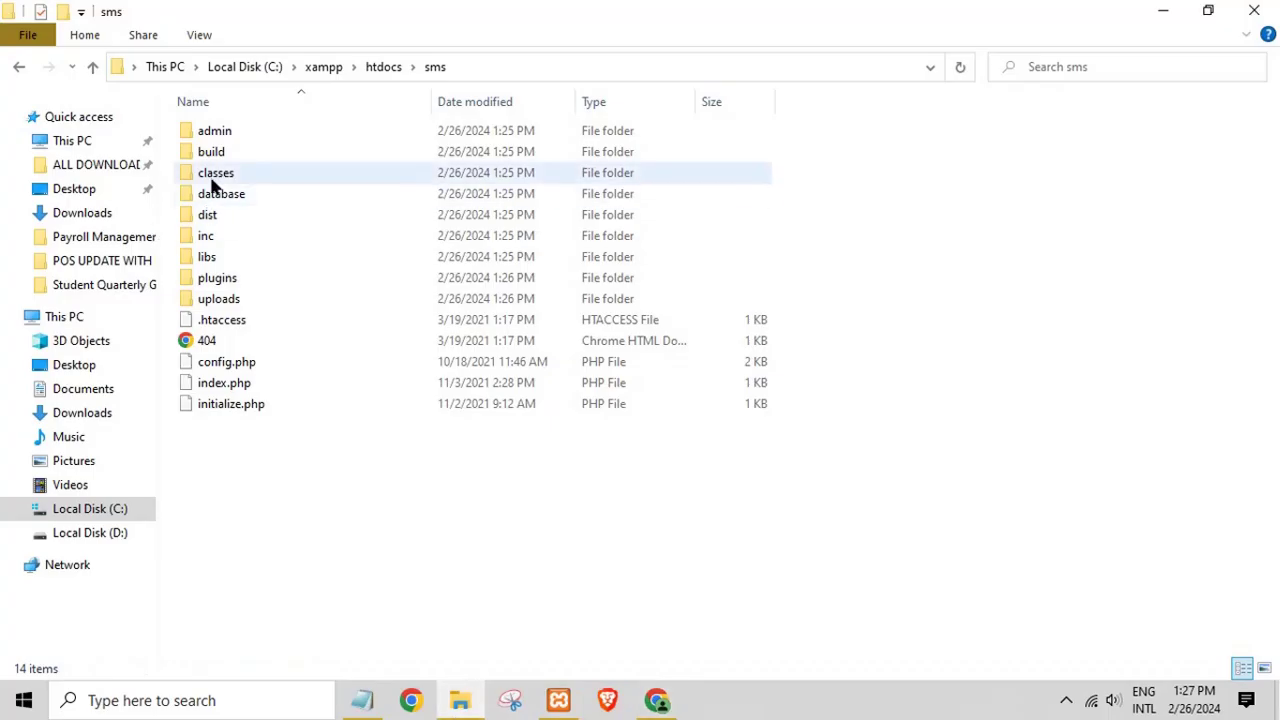
double_click(210, 140)
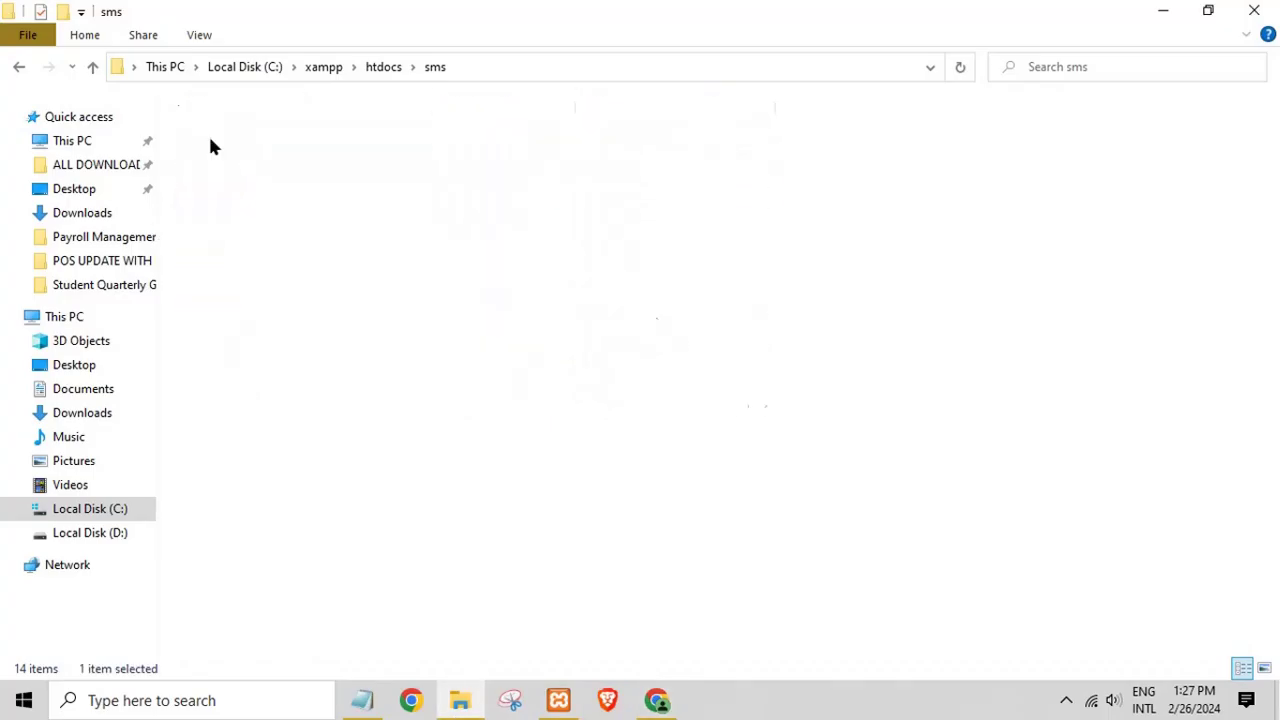
left_click(573, 67)
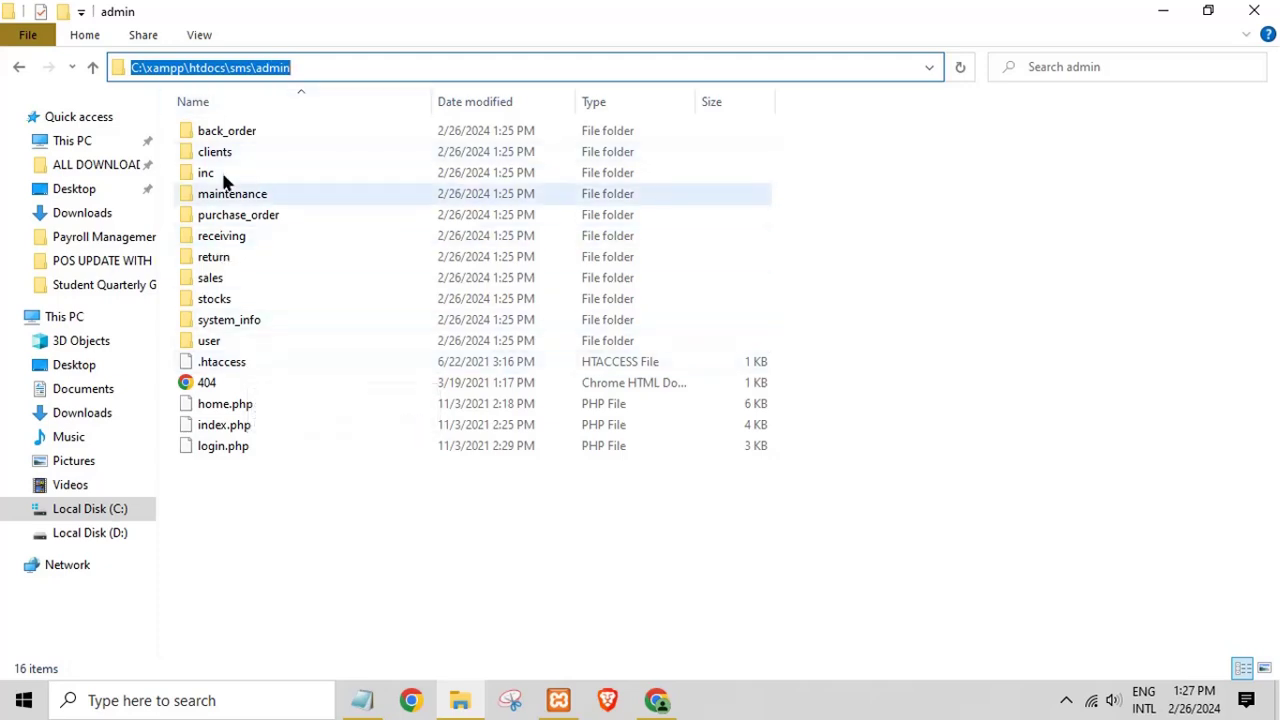
left_click(222, 428)
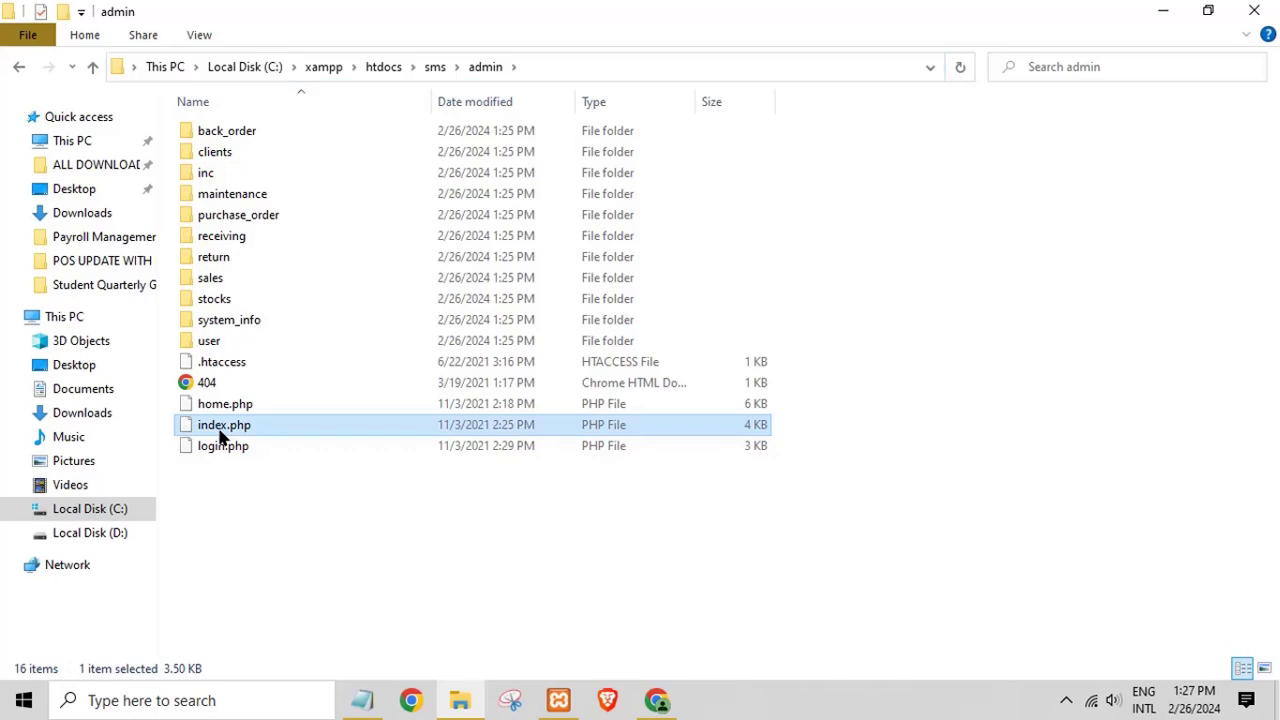
right_click(220, 435)
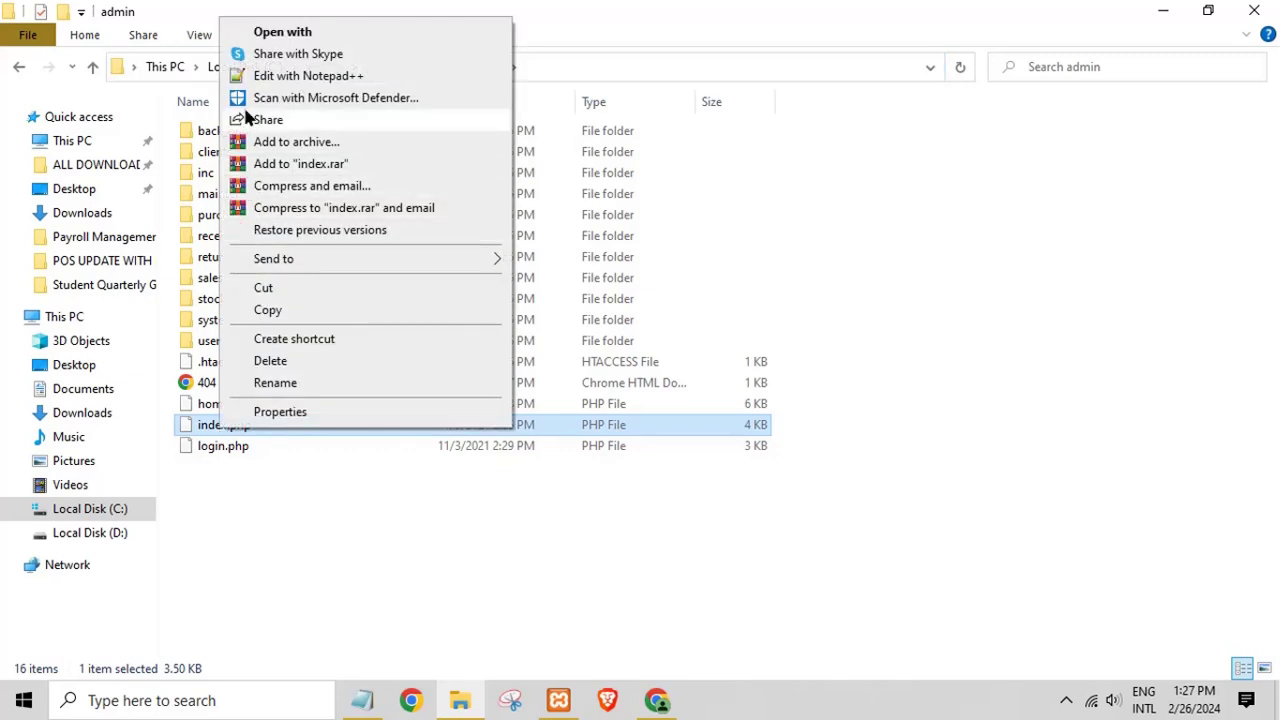
left_click(281, 76)
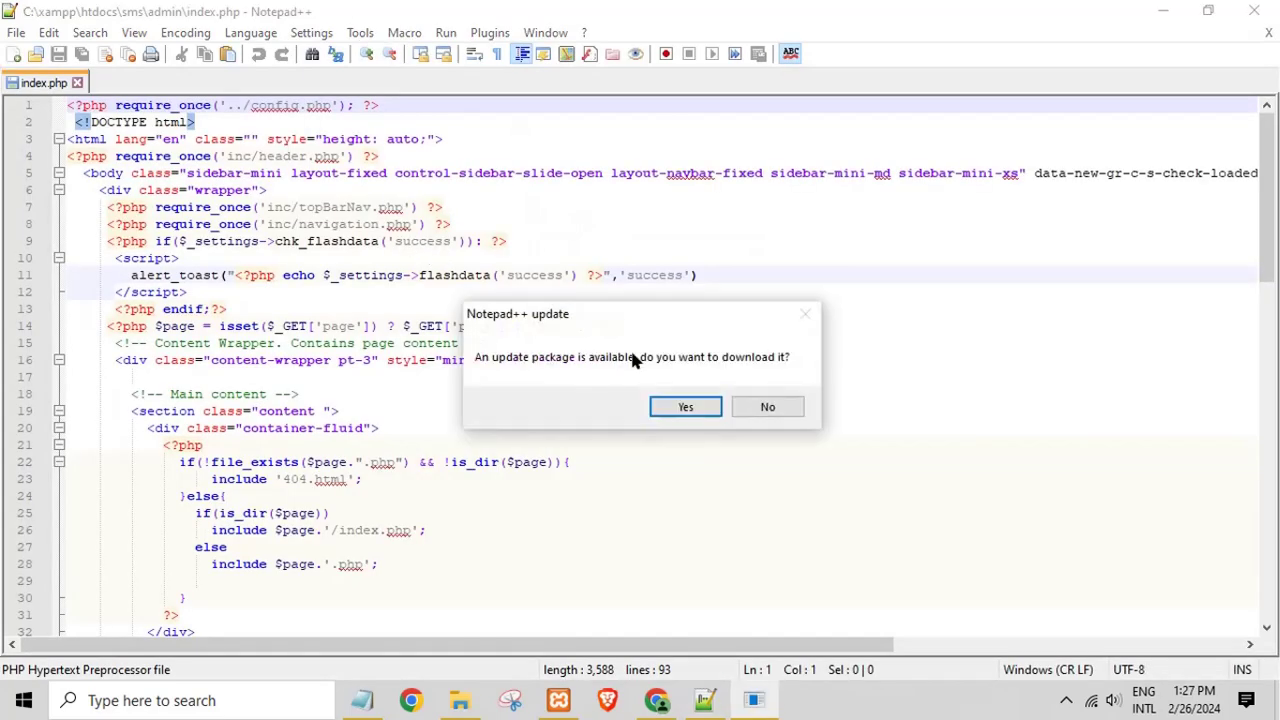
Step: Decline the Notepad++ update offer and bring up the Run menu
left_click(757, 409)
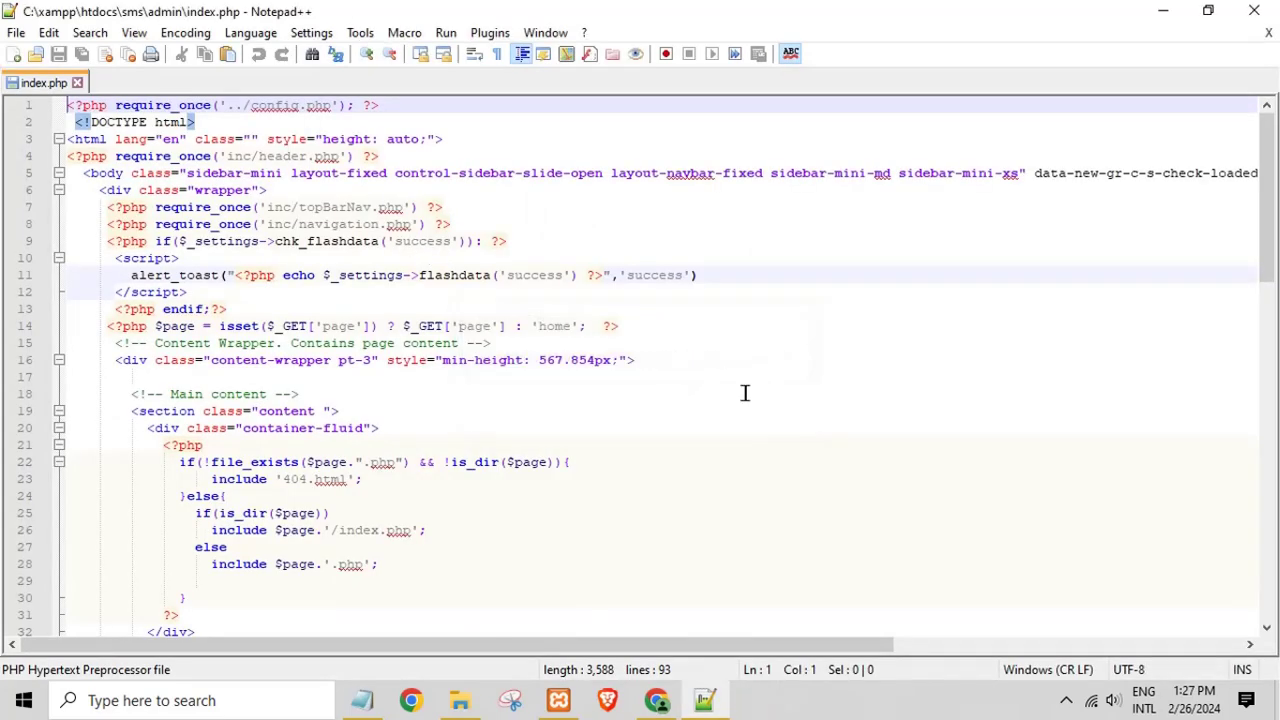
left_click(547, 275)
left_click(446, 32)
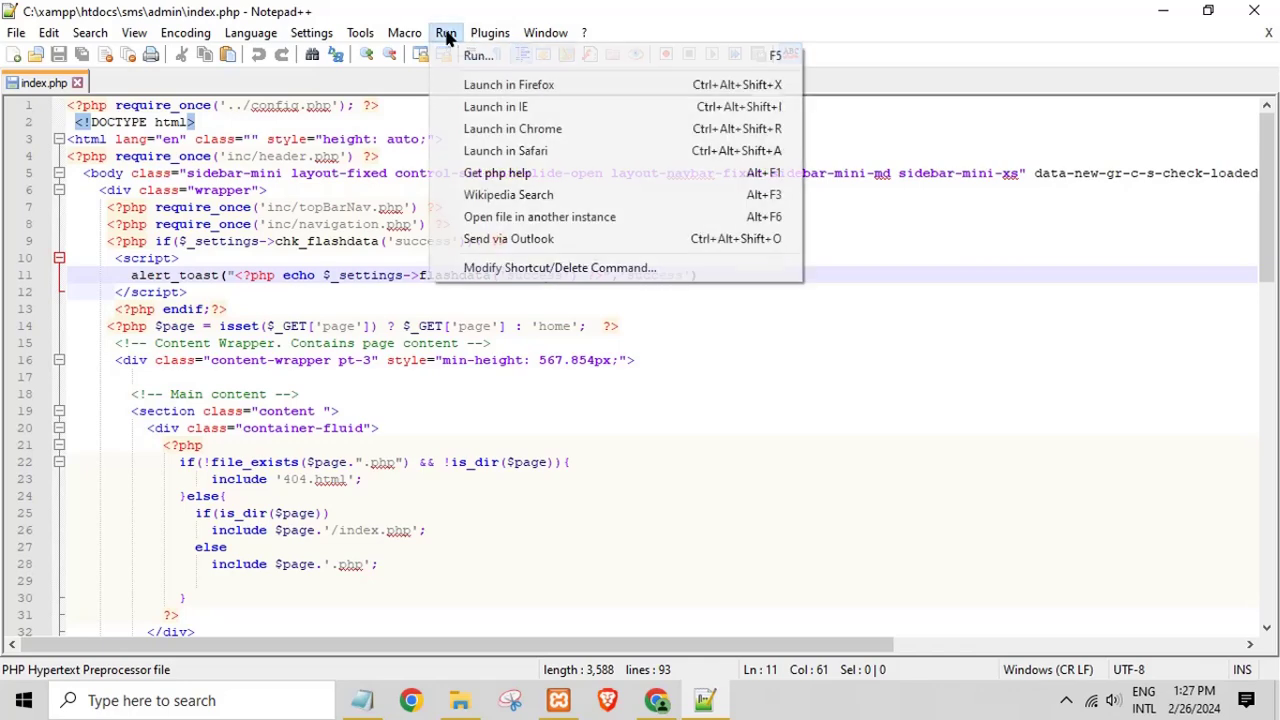
Step: Launch index.php in Chrome, swap the file path for localhost, and compare with the earlier login tab
left_click(510, 129)
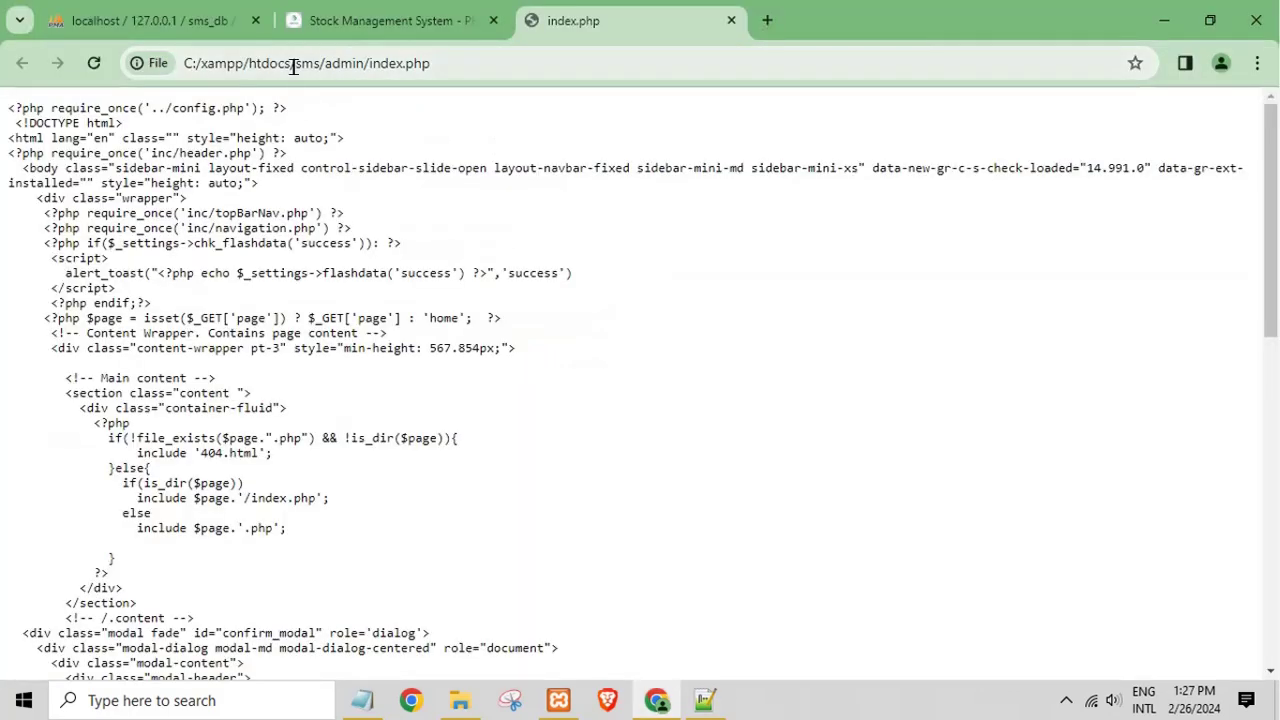
left_click_drag(293, 66, 5, 128)
key("BackSpace")
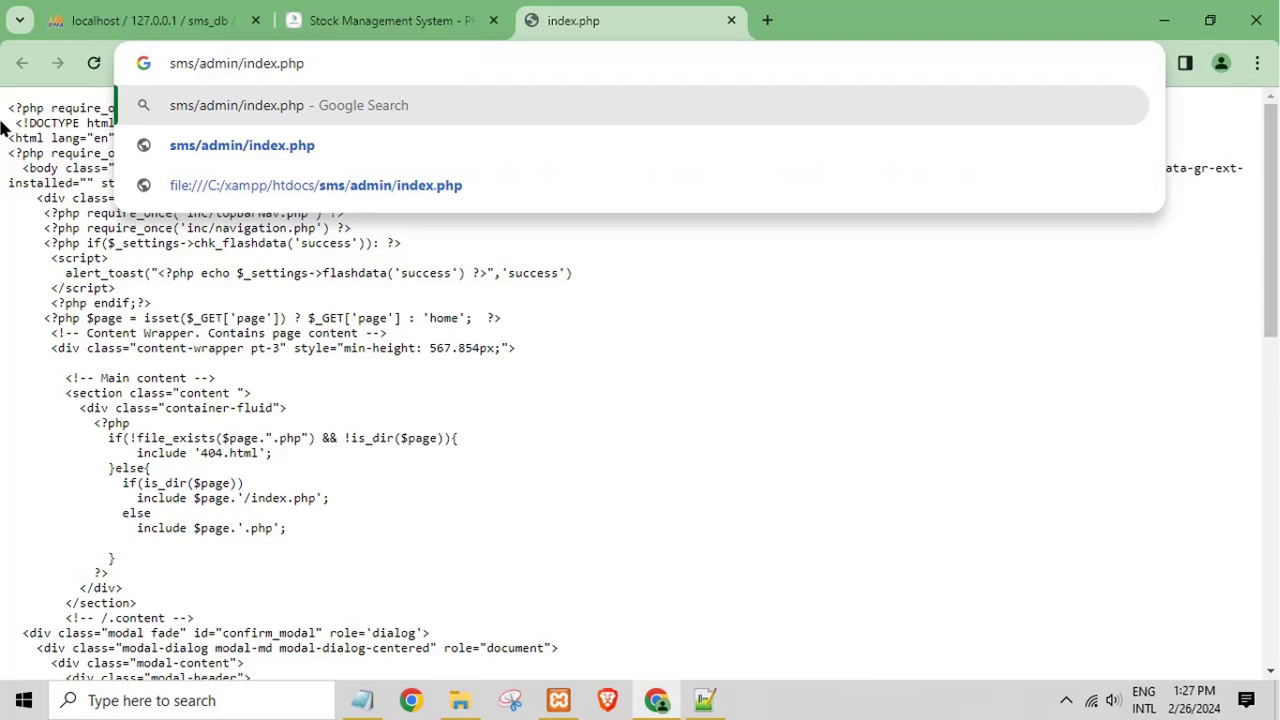
type("/")
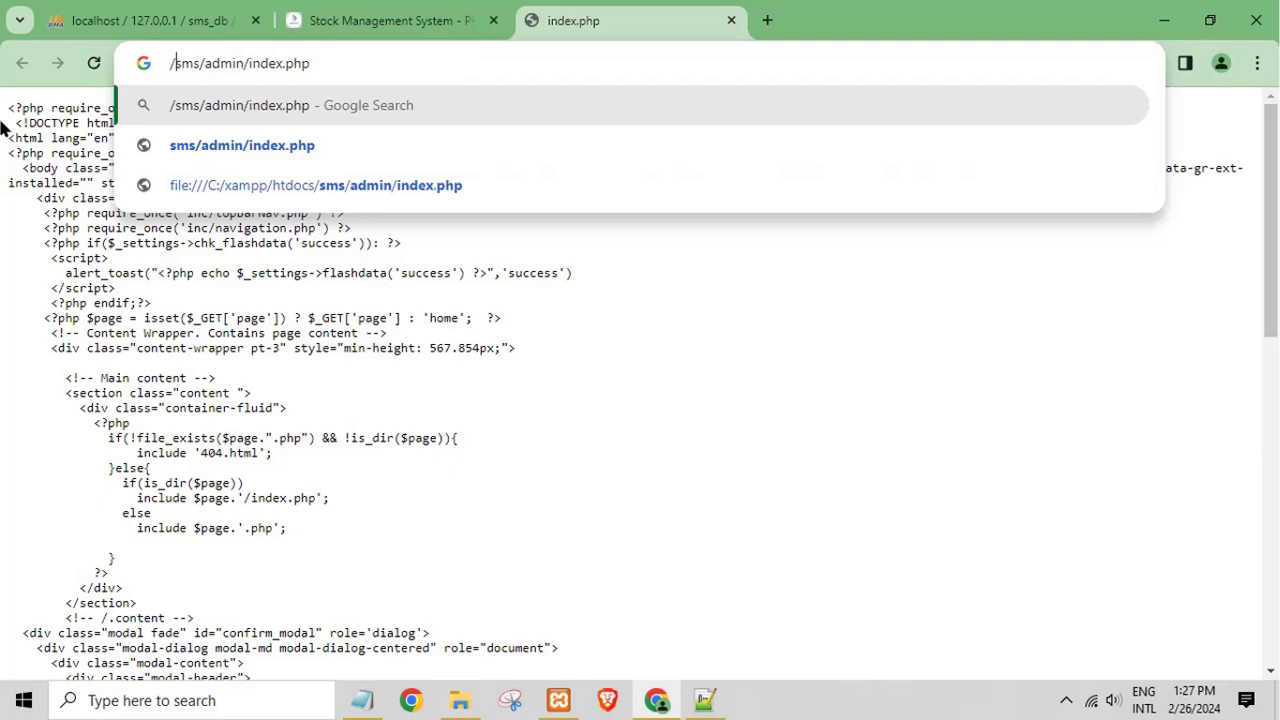
type("localhost")
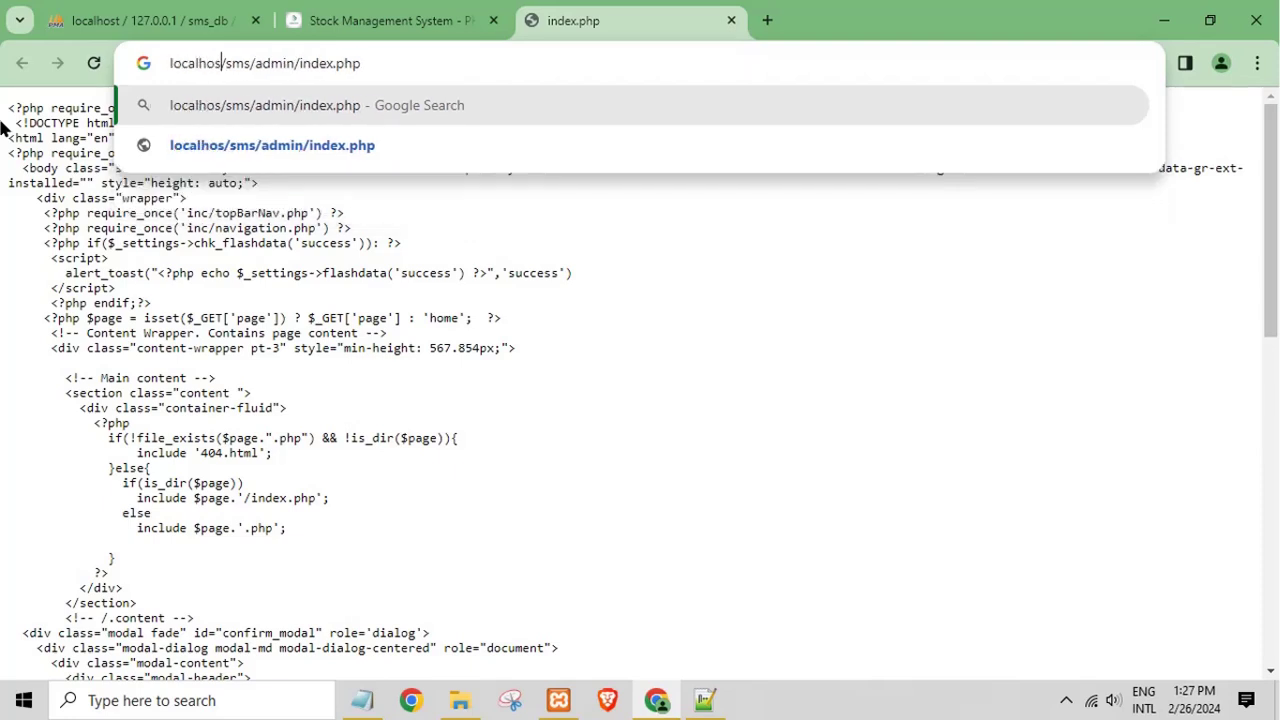
key("Return")
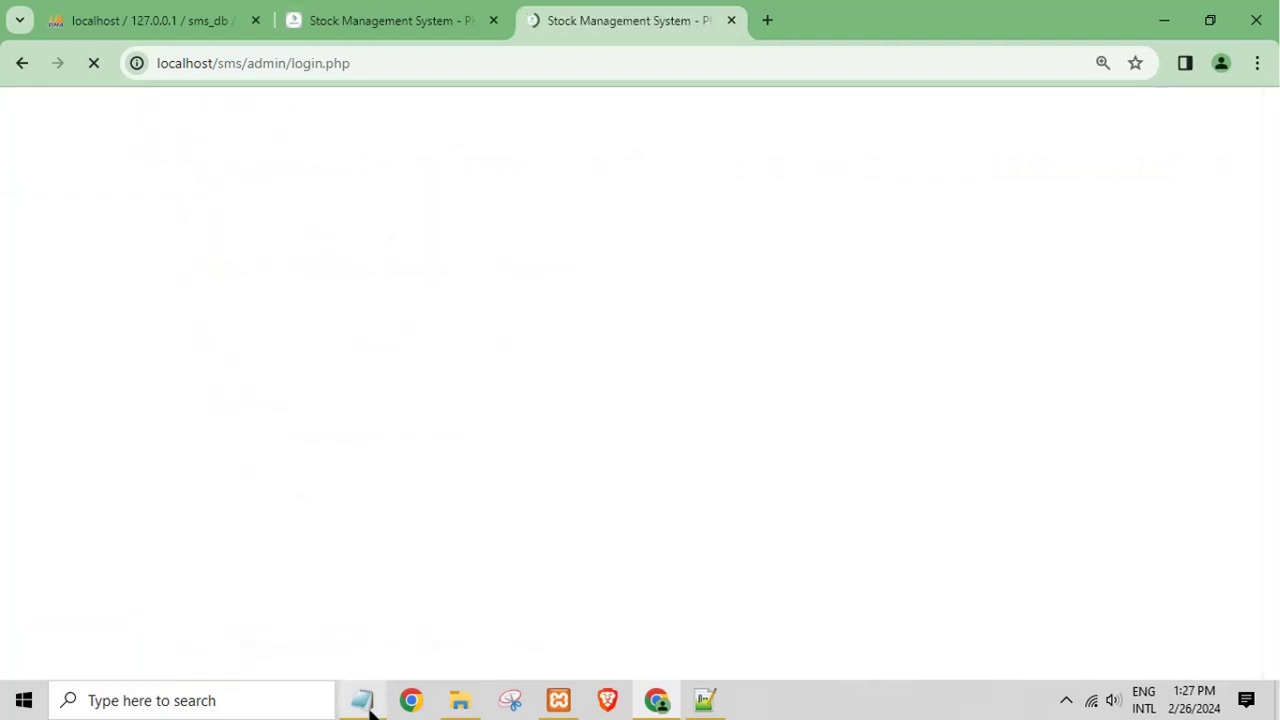
left_click(326, 24)
left_click(545, 20)
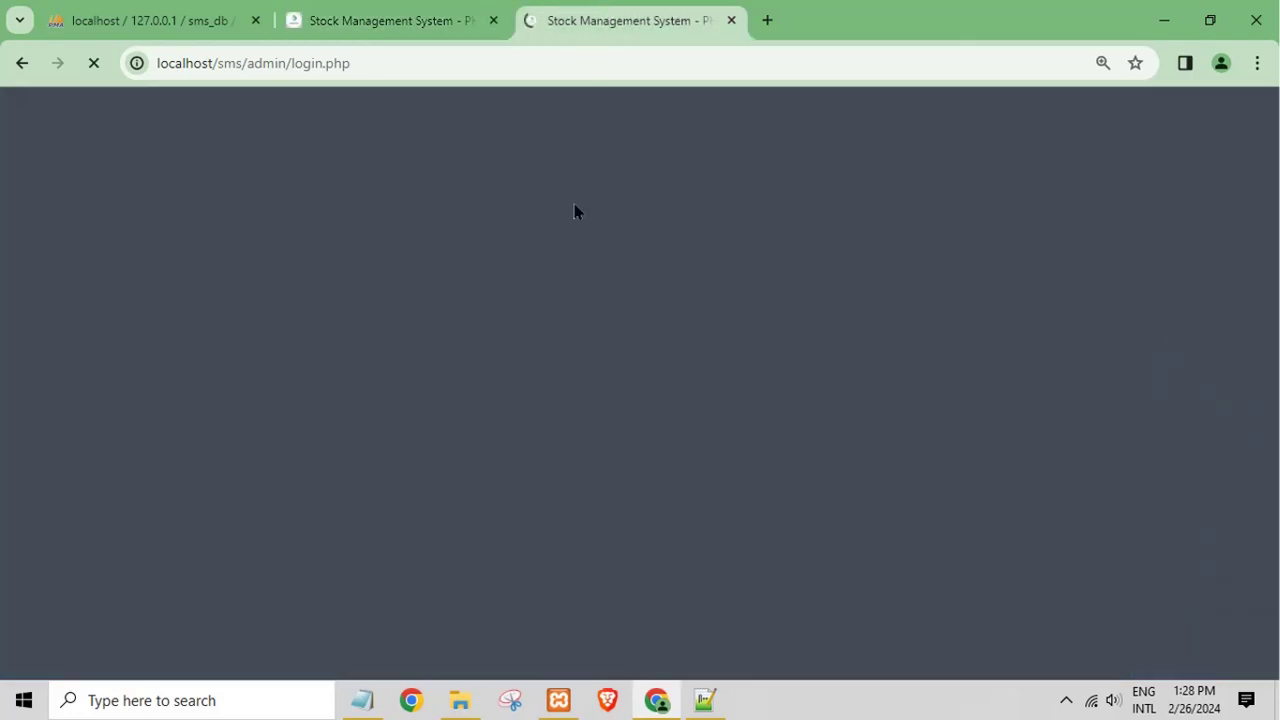
left_click(403, 12)
left_click(551, 26)
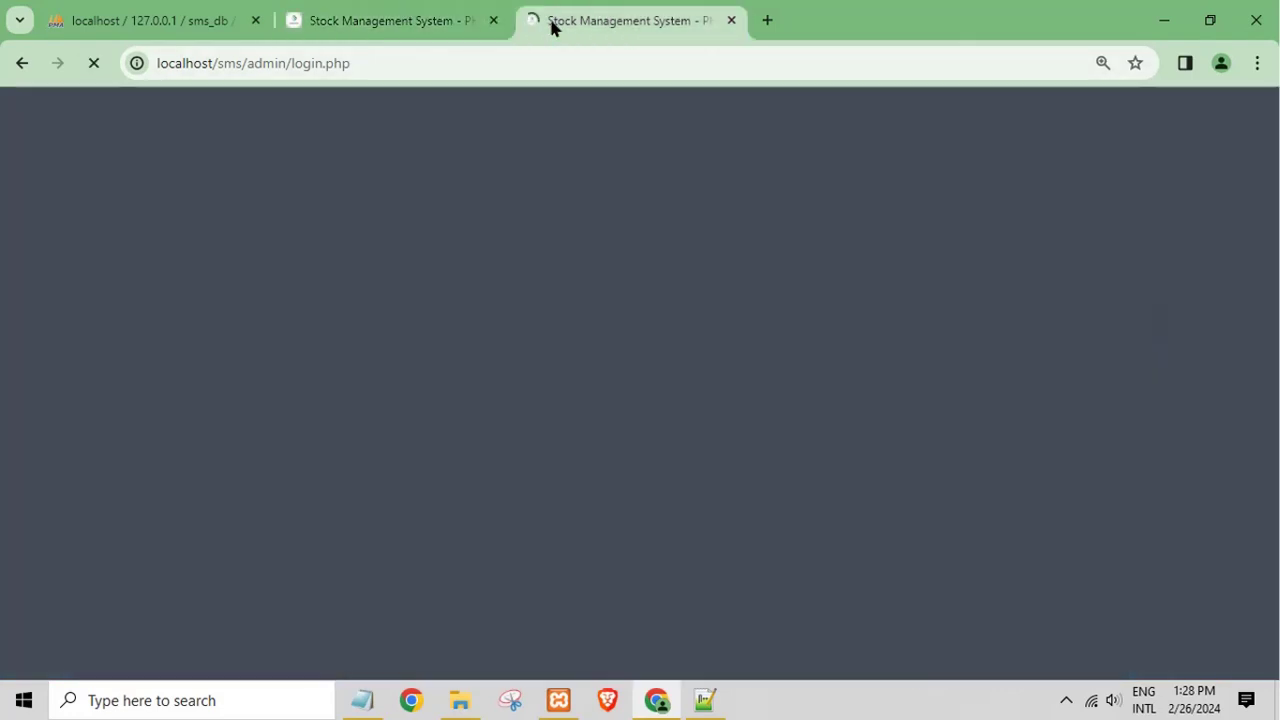
left_click(450, 24)
left_click(627, 24)
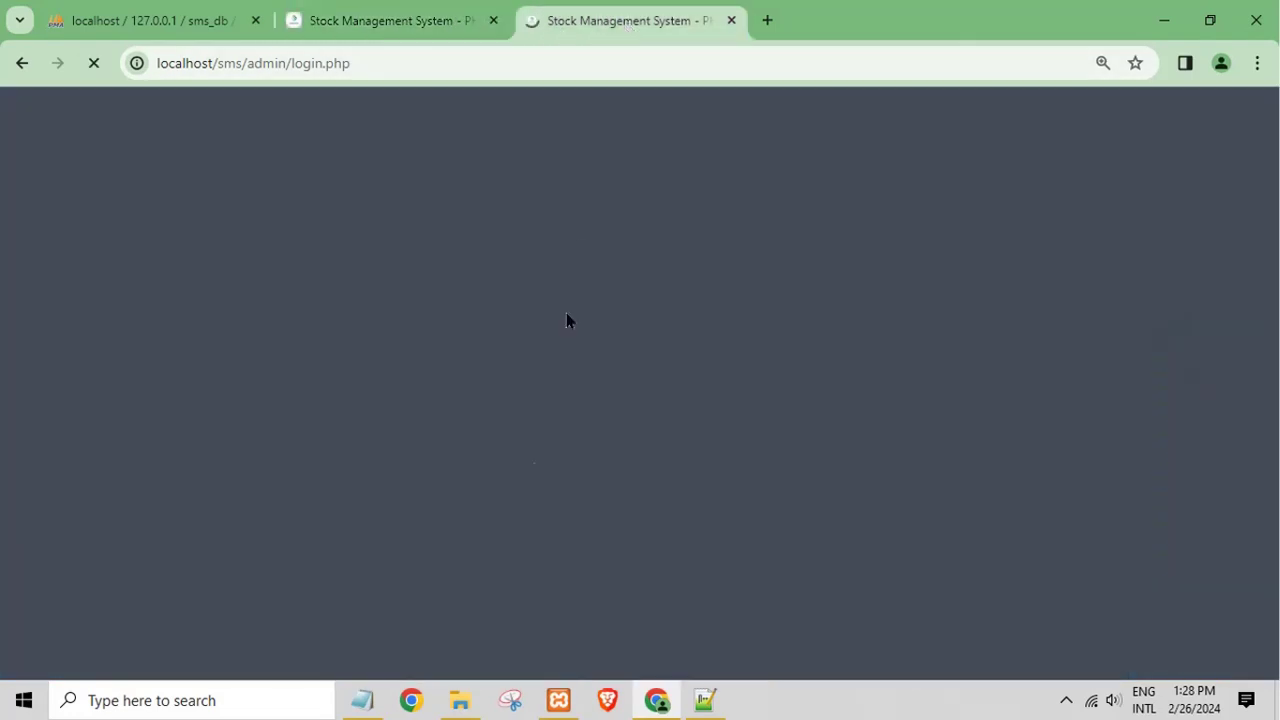
Step: Replace the Notepad note's line with the admin username
left_click(362, 700)
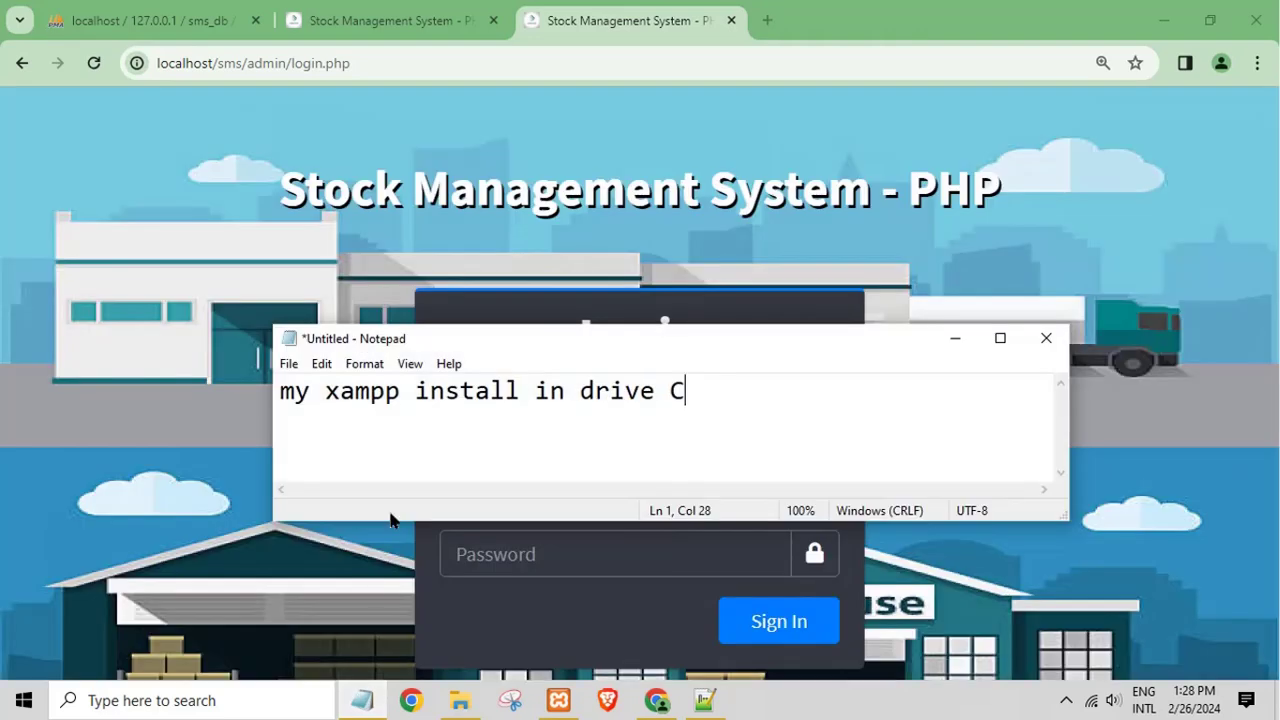
left_click_drag(760, 397, 0, 380)
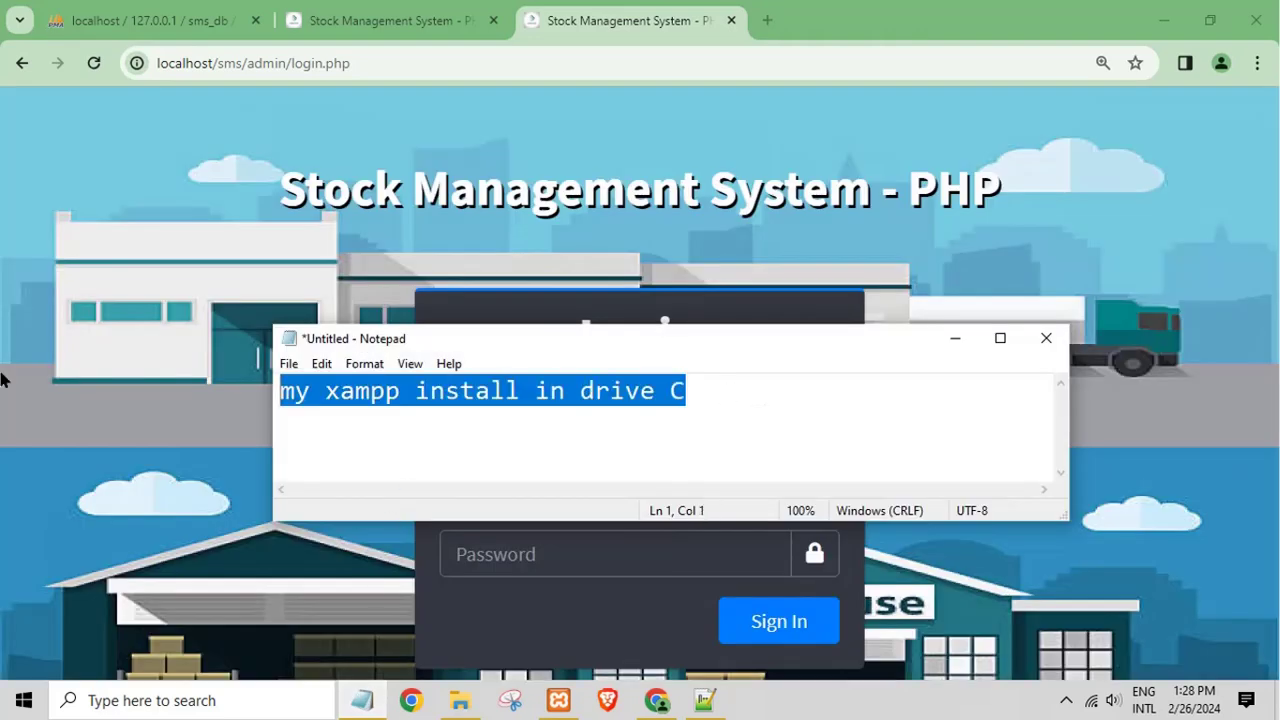
type("admin")
key("Return")
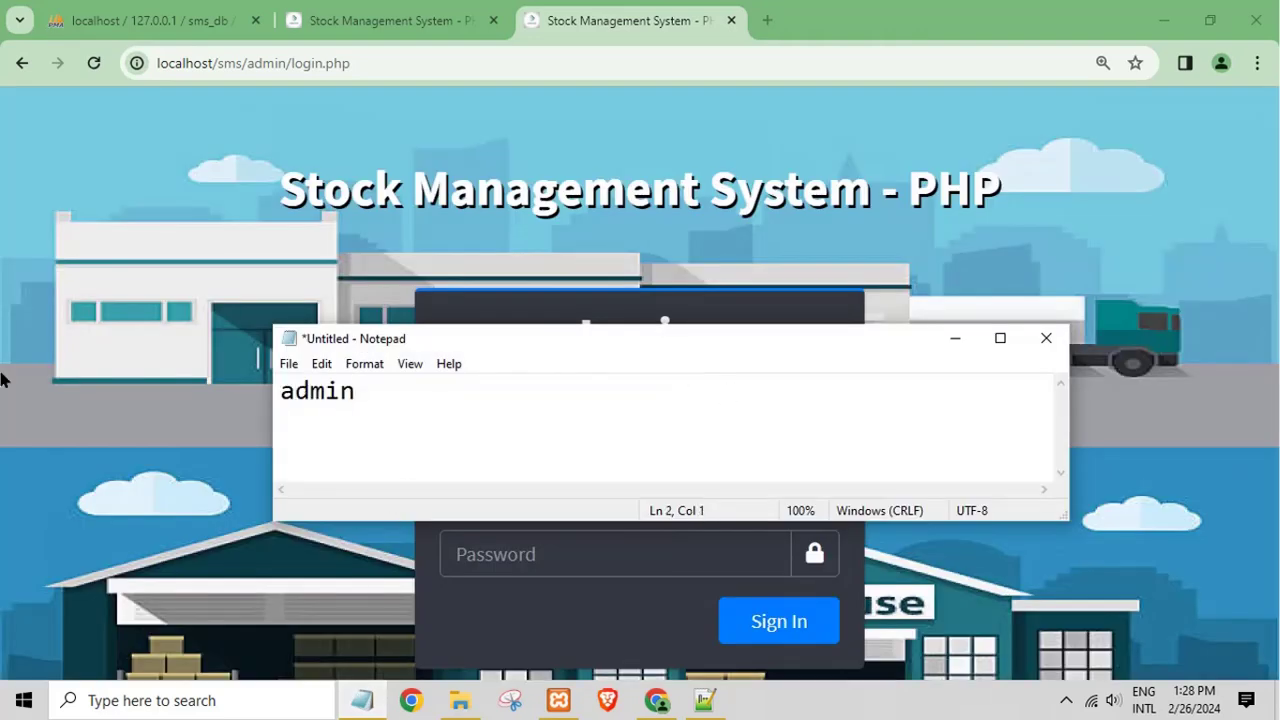
Step: Add the password to the note, then sign in with the admin username and password
type("admin123")
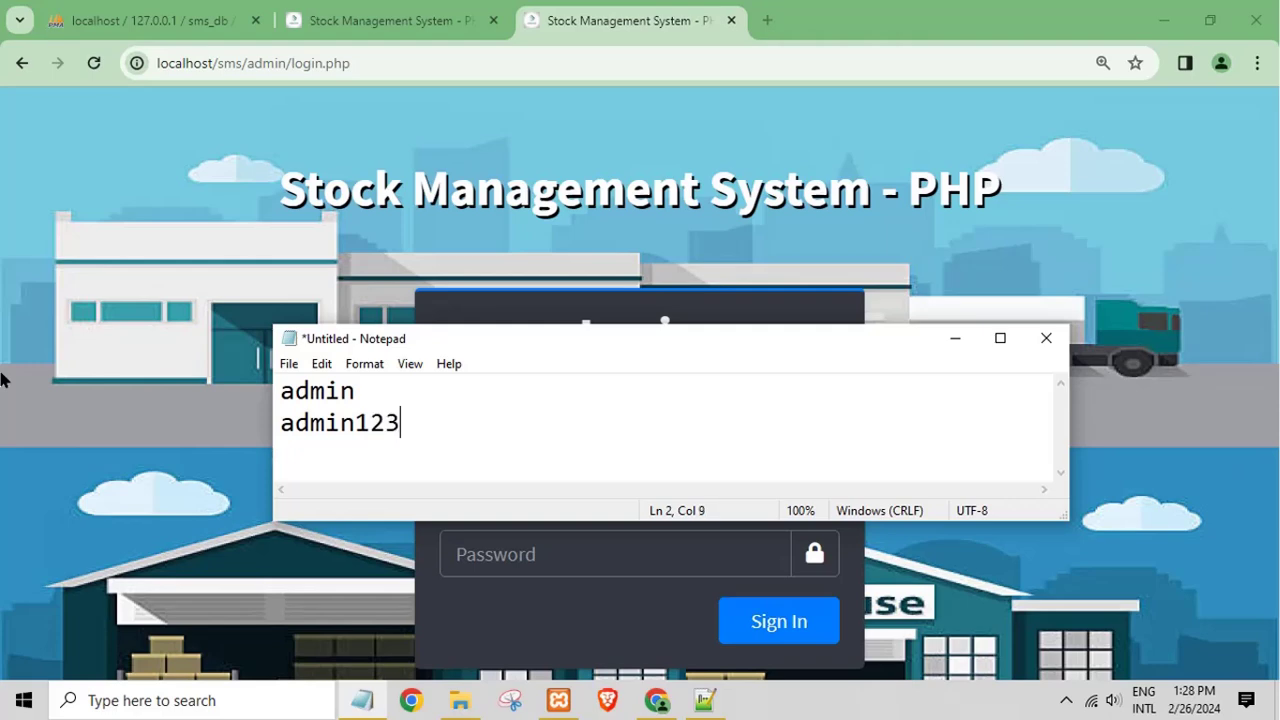
left_click(181, 235)
left_click(490, 490)
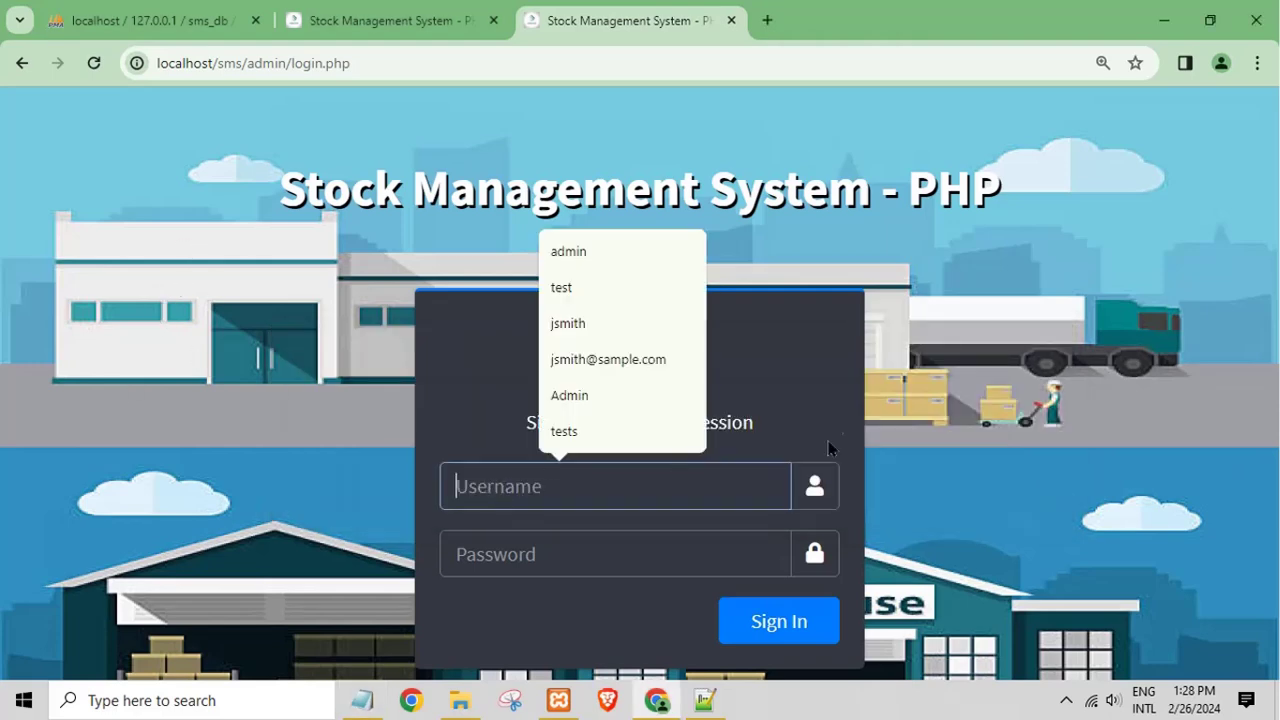
type("admin")
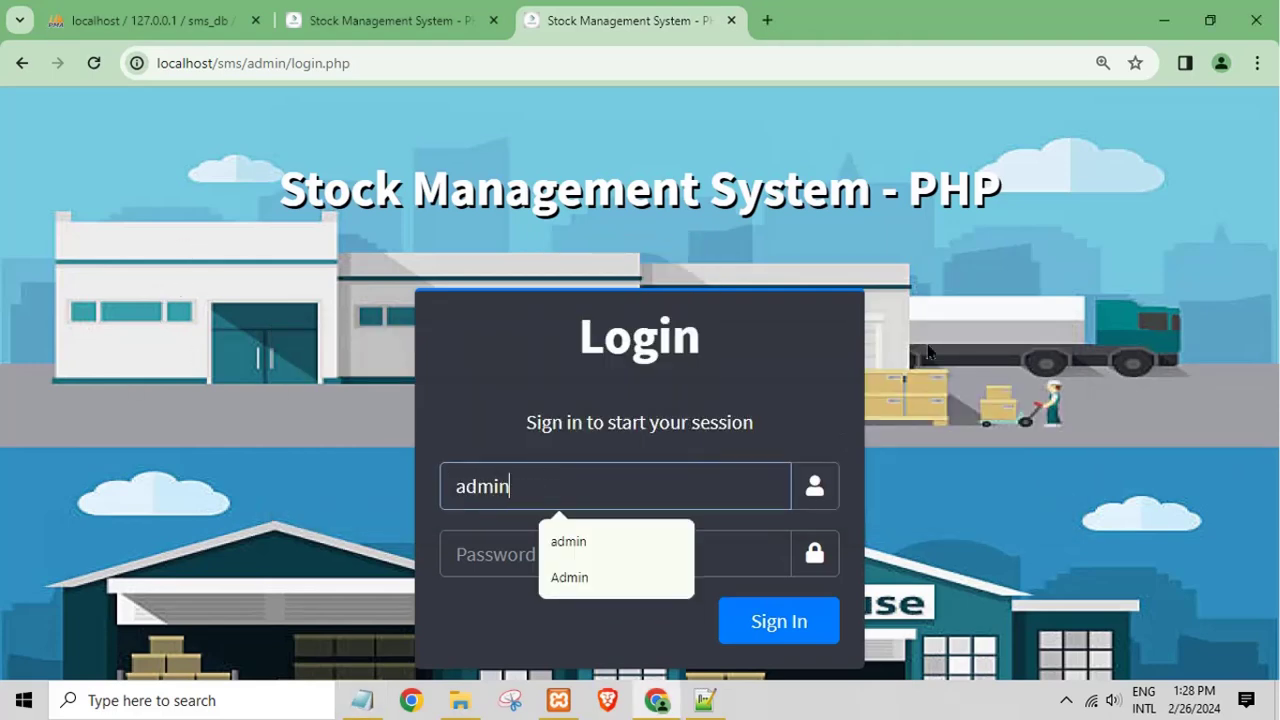
key("Tab")
type("admi")
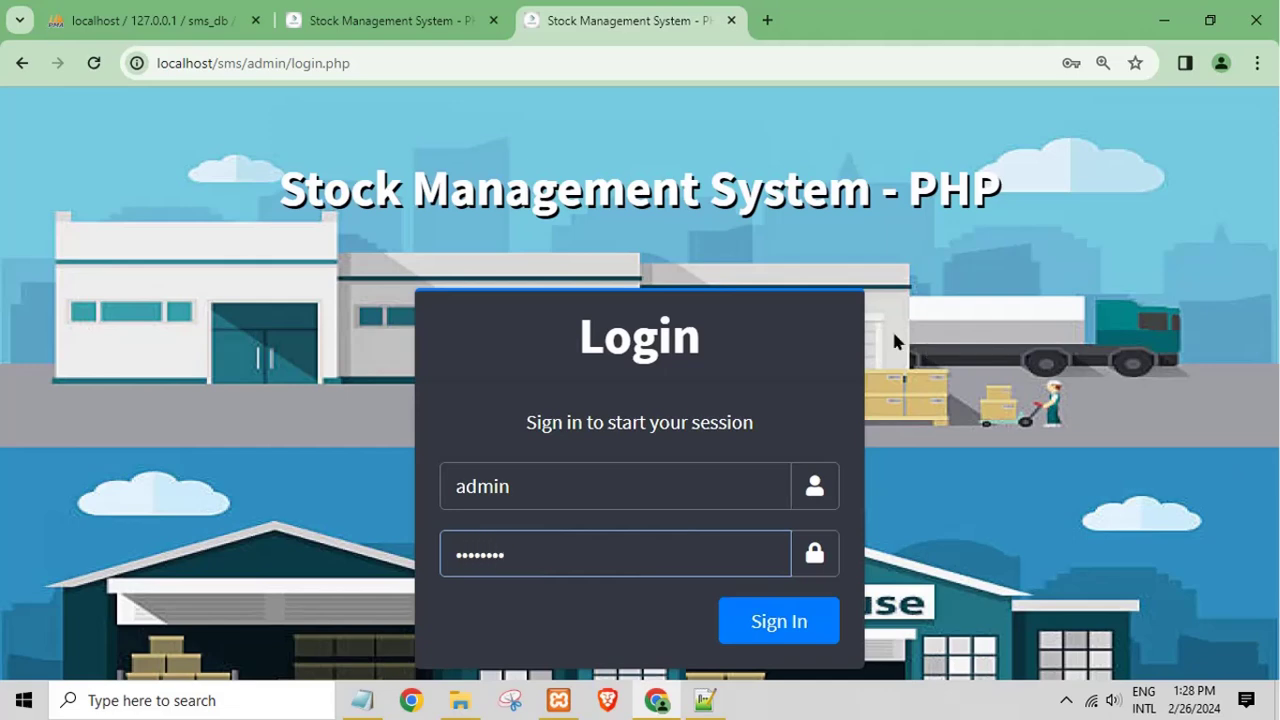
type("n123")
left_click(772, 622)
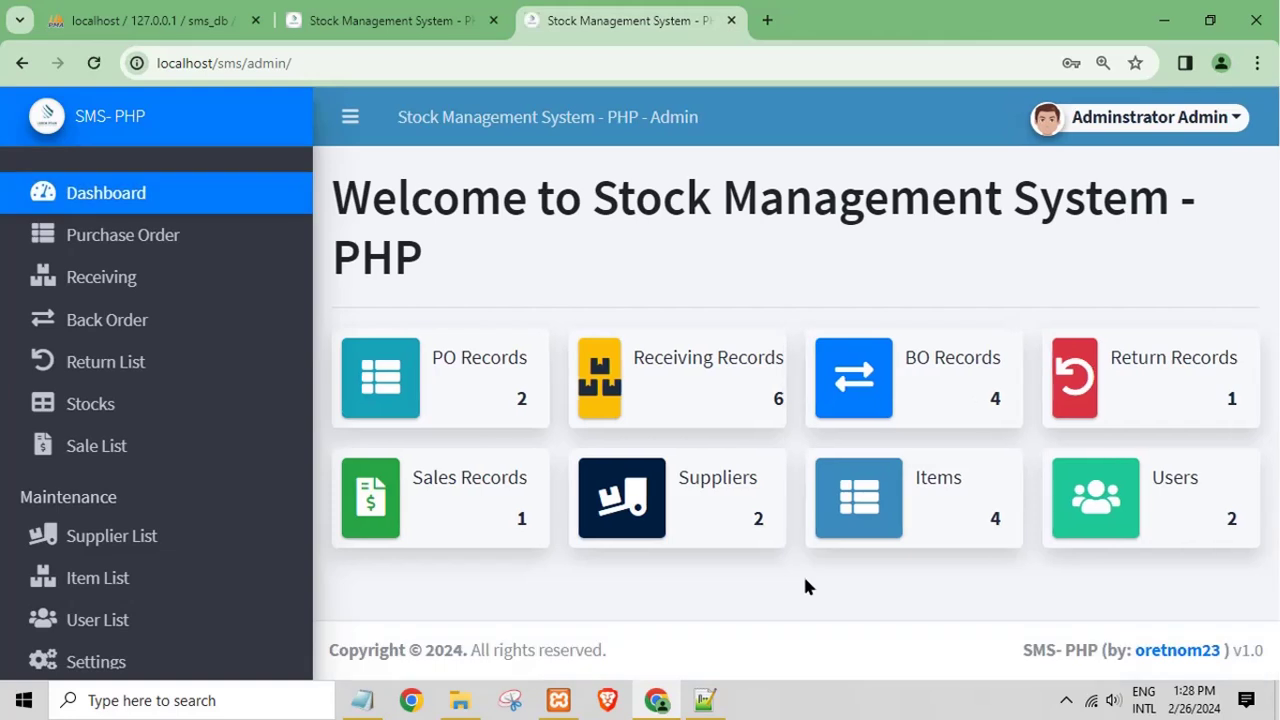
Step: View PO-0002's details (107,464.00, Received) from the Purchase Order list, then return to the list
left_click(110, 232)
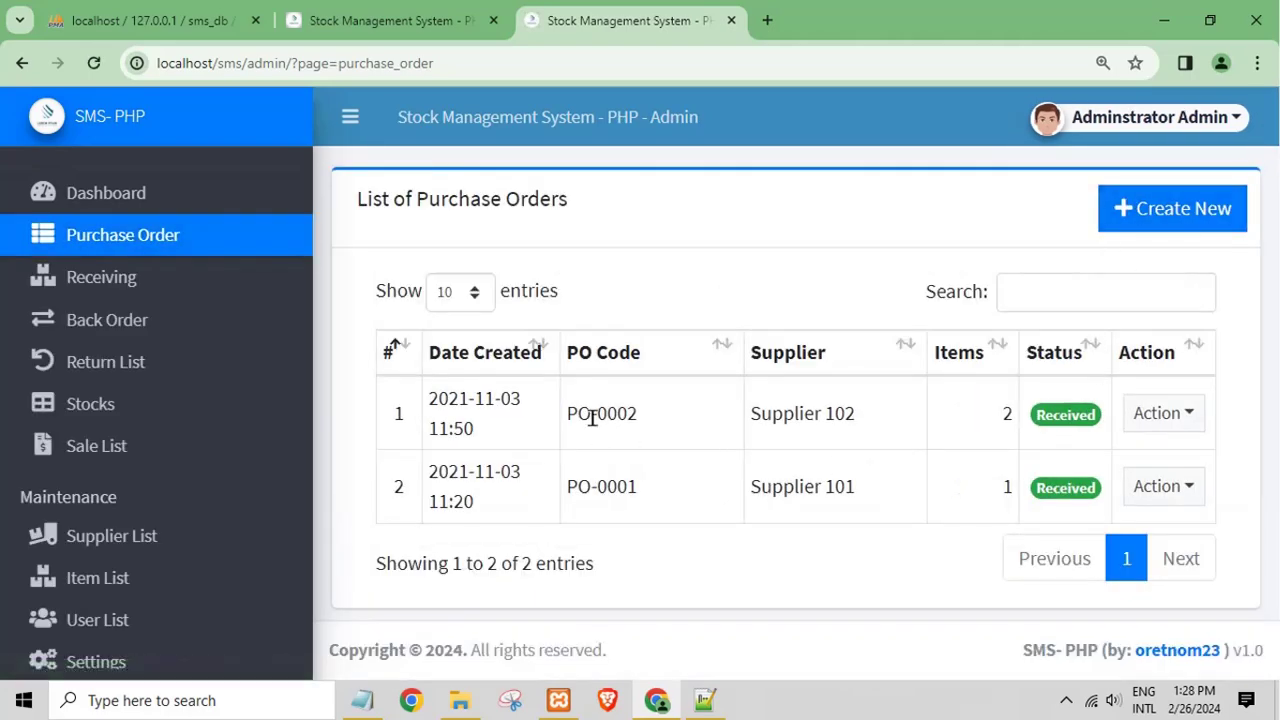
left_click(1196, 416)
left_click(1128, 469)
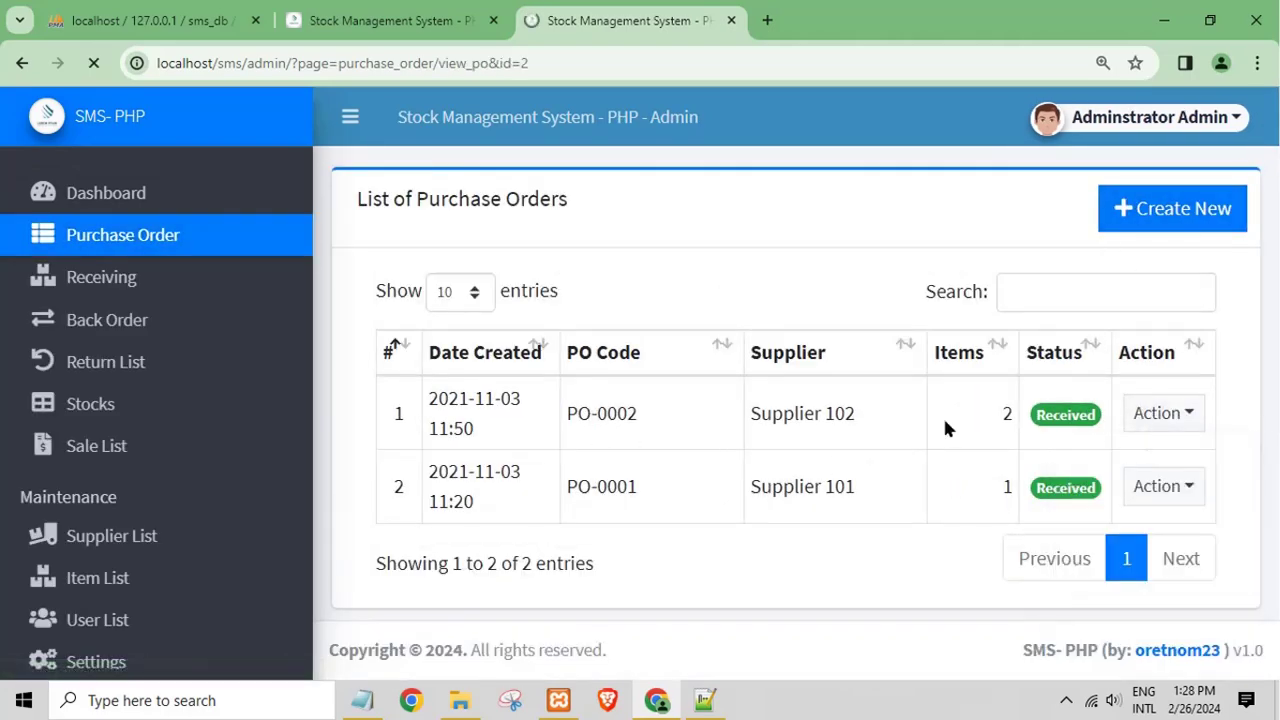
scroll(686, 477, "down", 3)
scroll(794, 494, "up", 3)
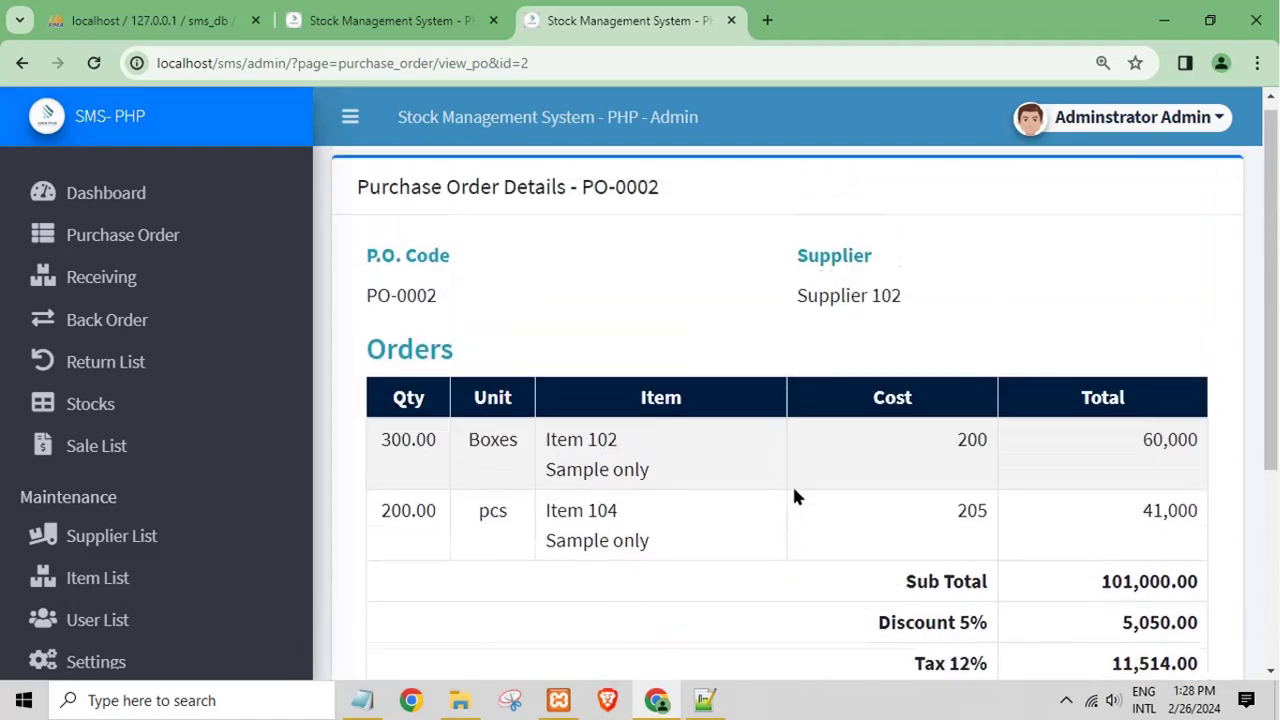
scroll(745, 494, "down", 3)
left_click(812, 586)
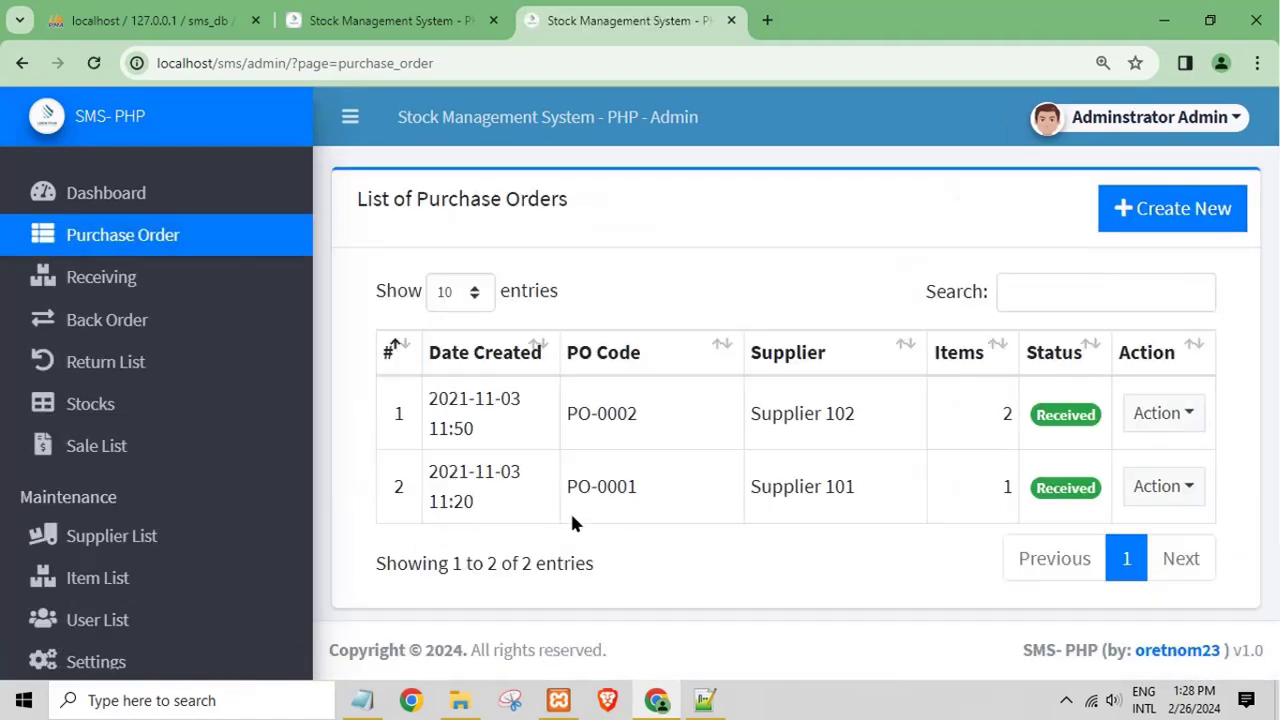
Step: Open the received orders list, search 'bo', then clear the search
left_click(112, 277)
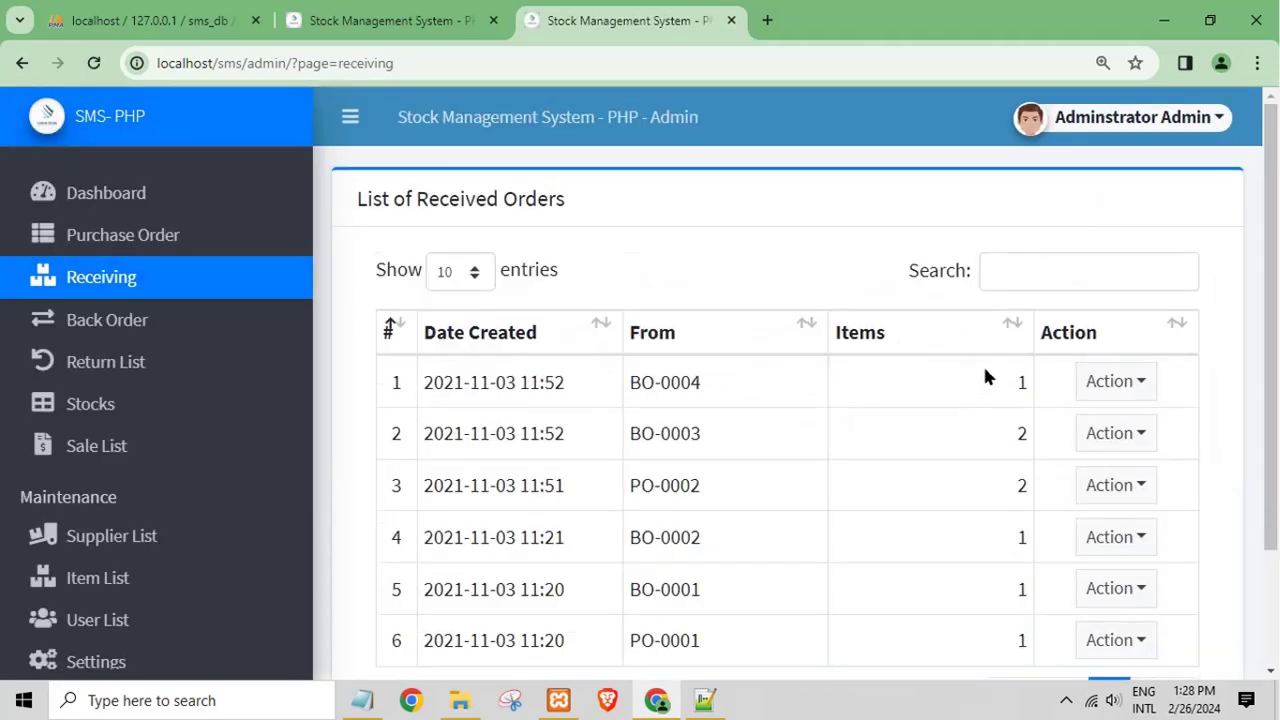
left_click(1019, 256)
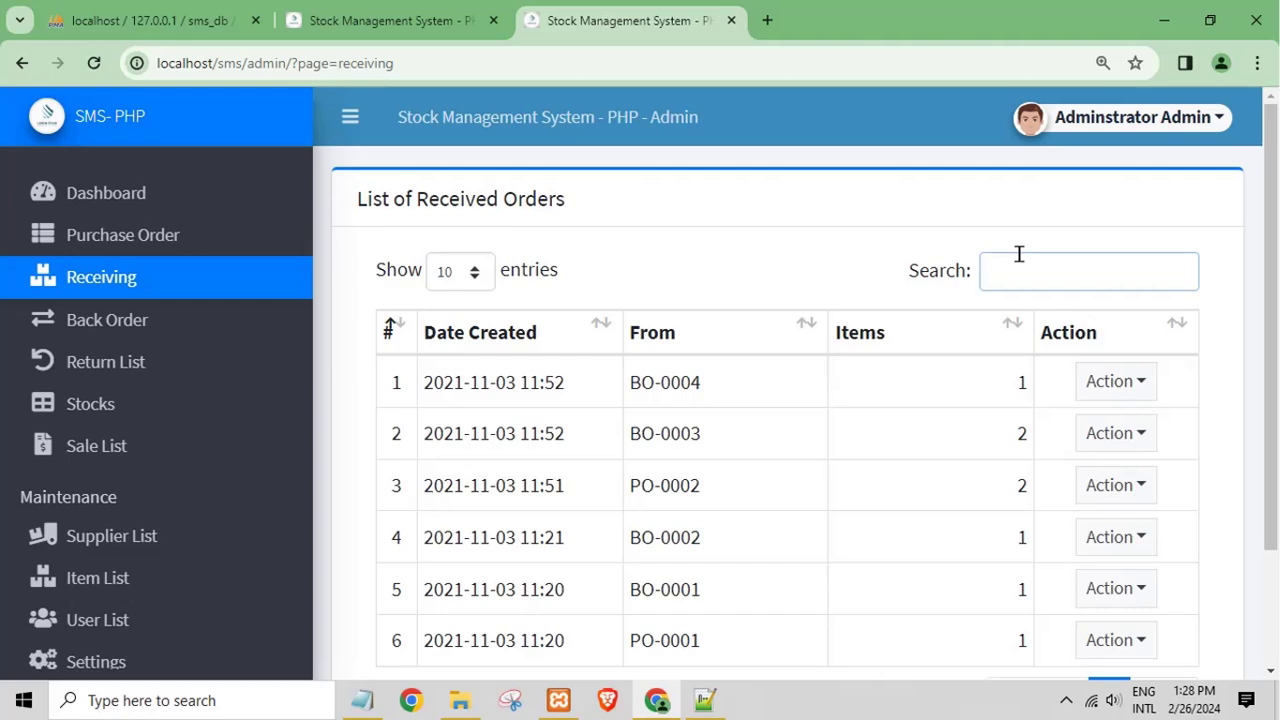
type("bo")
key("BackSpace")
key("BackSpace")
Step: View back order BO-0003 (42,826.00, Partially Received) and cancel its print preview
left_click(162, 322)
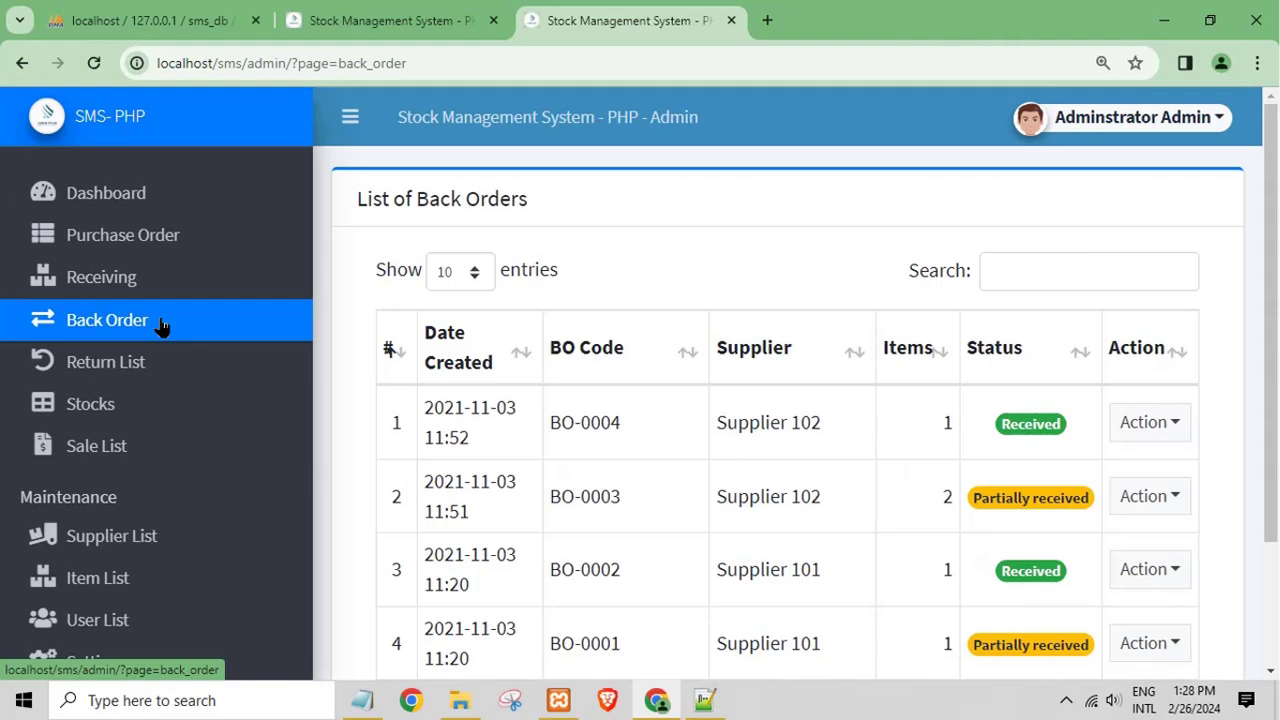
left_click(1126, 510)
left_click(1131, 560)
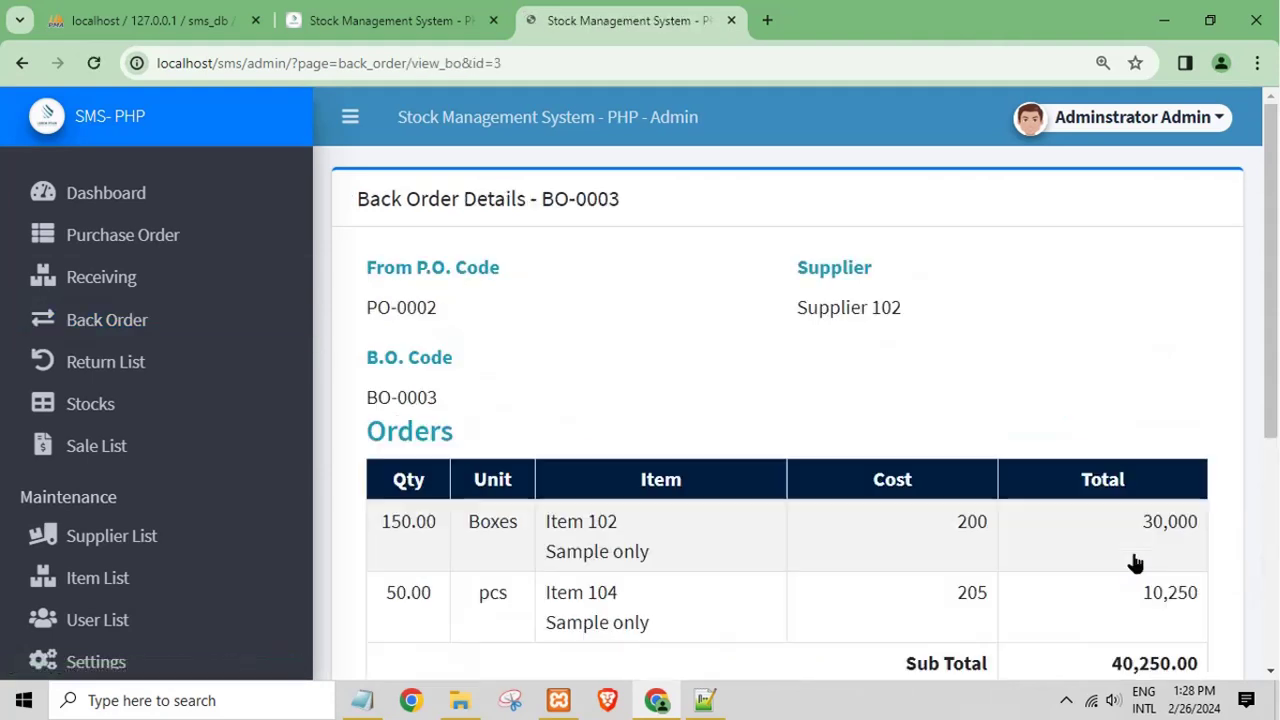
scroll(714, 454, "down", 5)
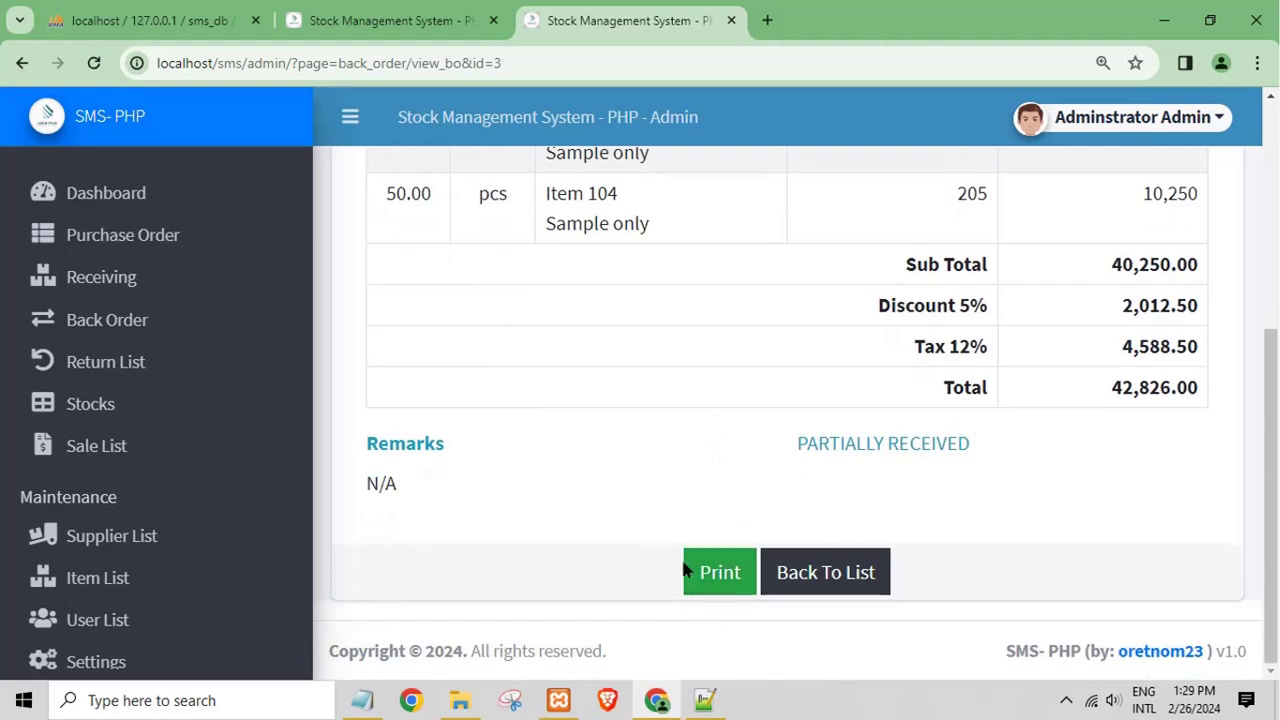
left_click(707, 580)
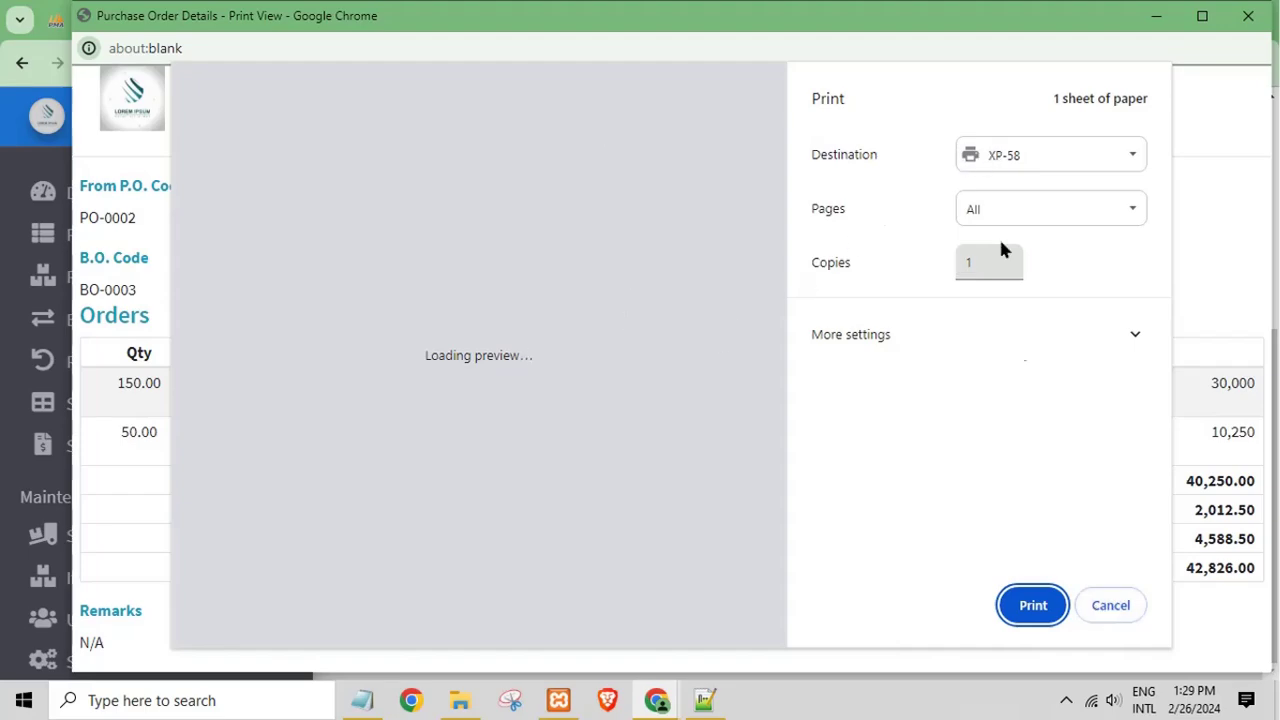
left_click(1106, 607)
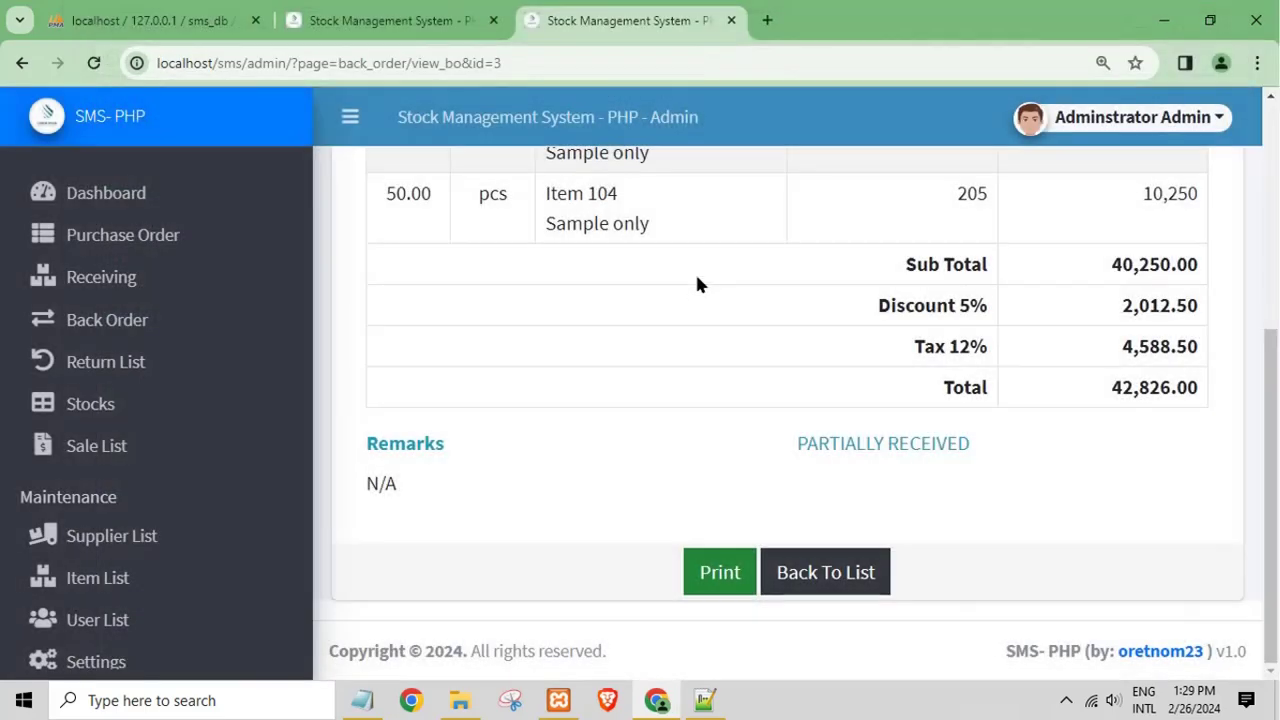
Step: View the Return, Stock, Sale, Supplier and Item lists, ending on the User List
left_click(166, 380)
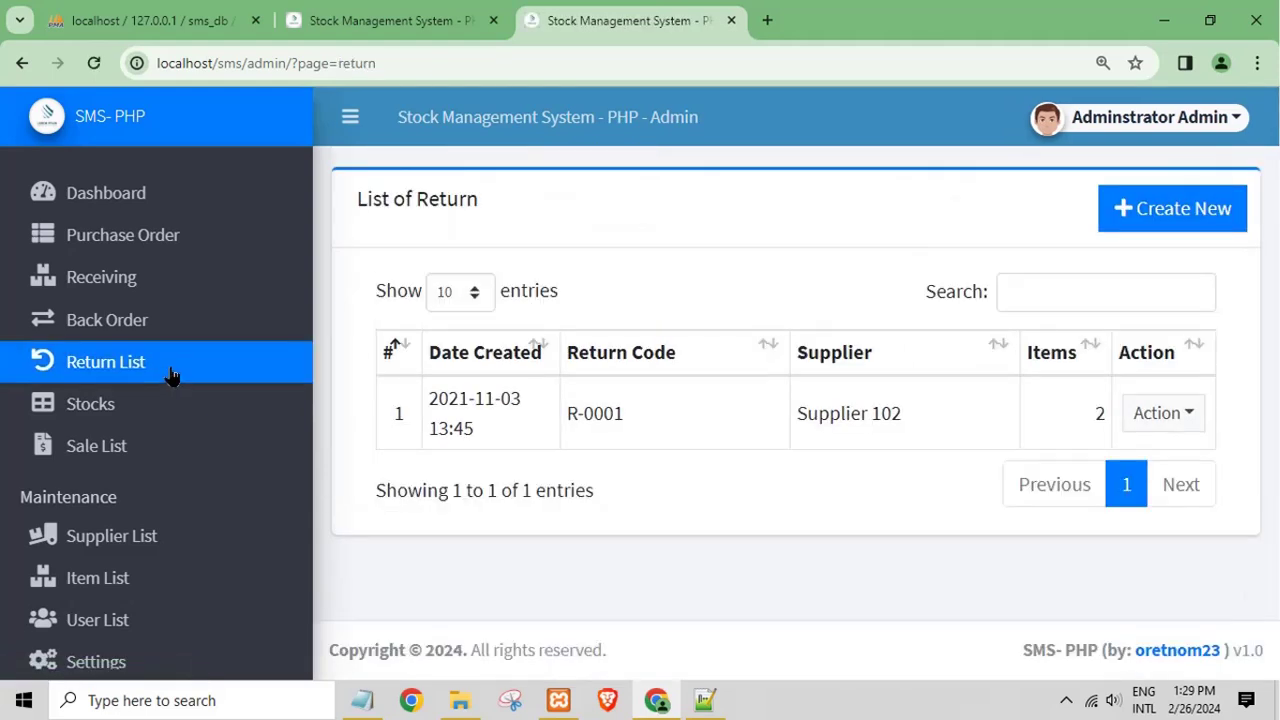
left_click(148, 410)
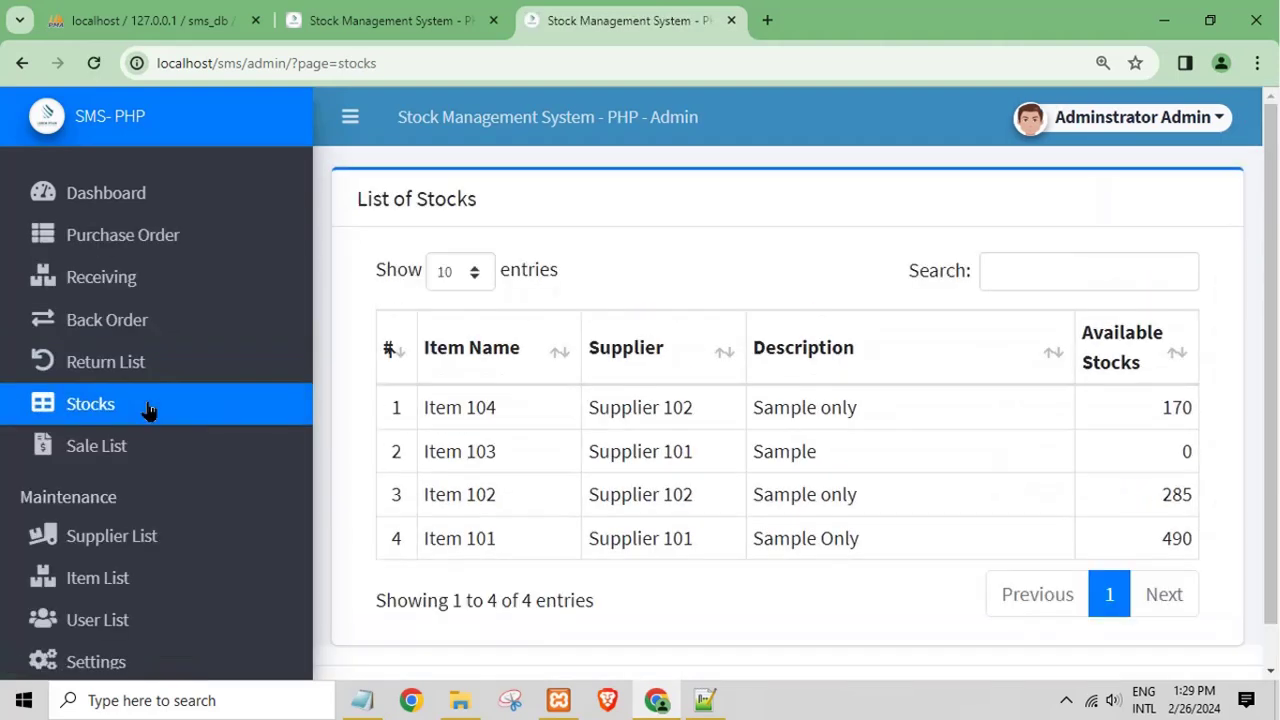
left_click(157, 461)
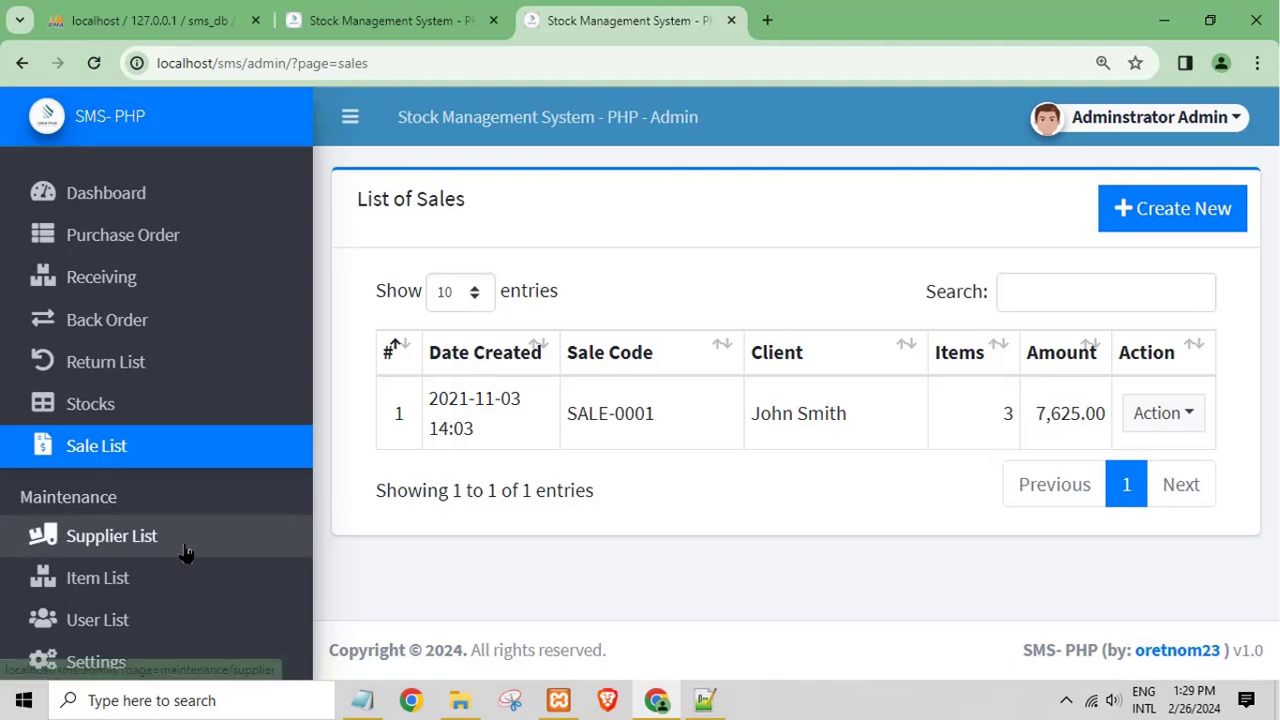
left_click(205, 536)
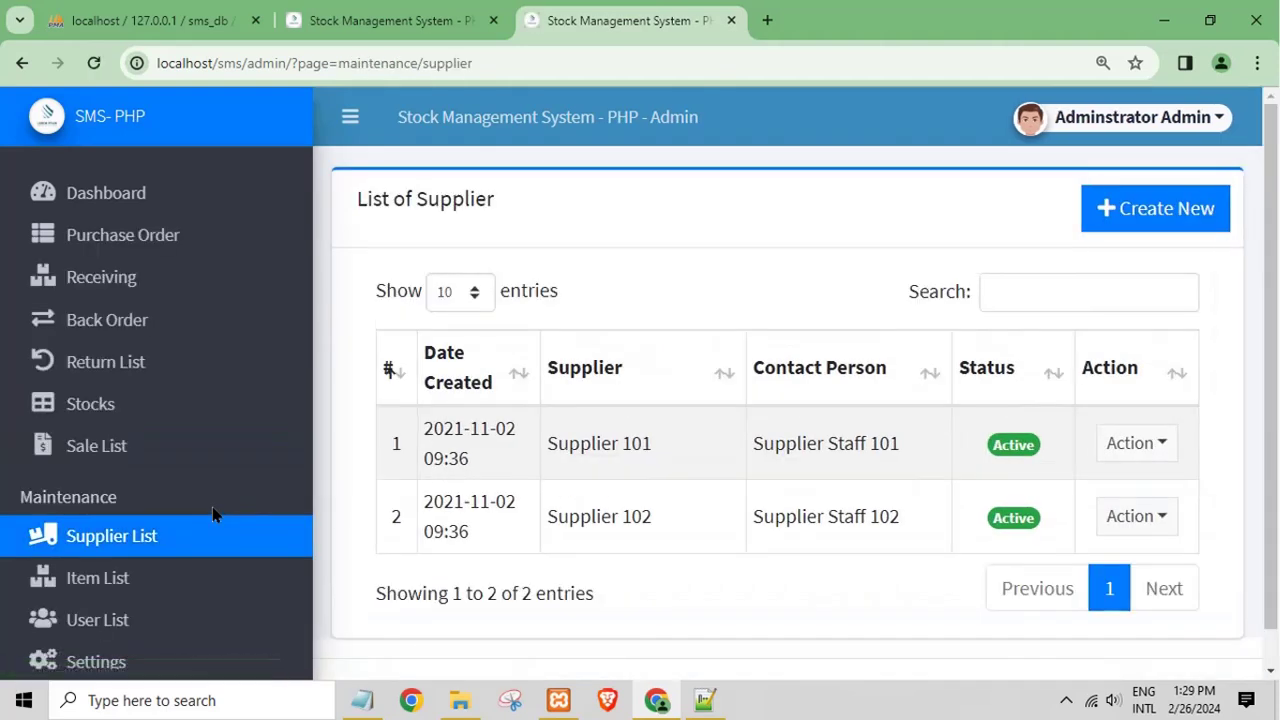
left_click(128, 584)
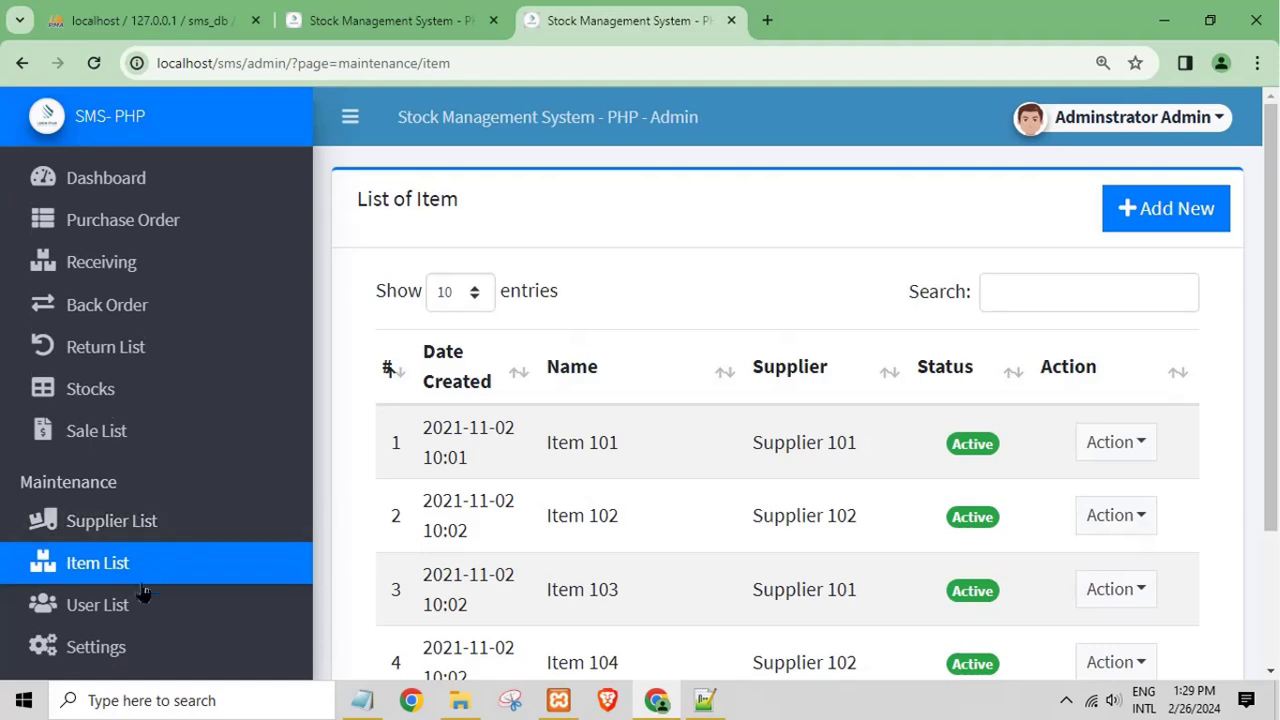
left_click(133, 603)
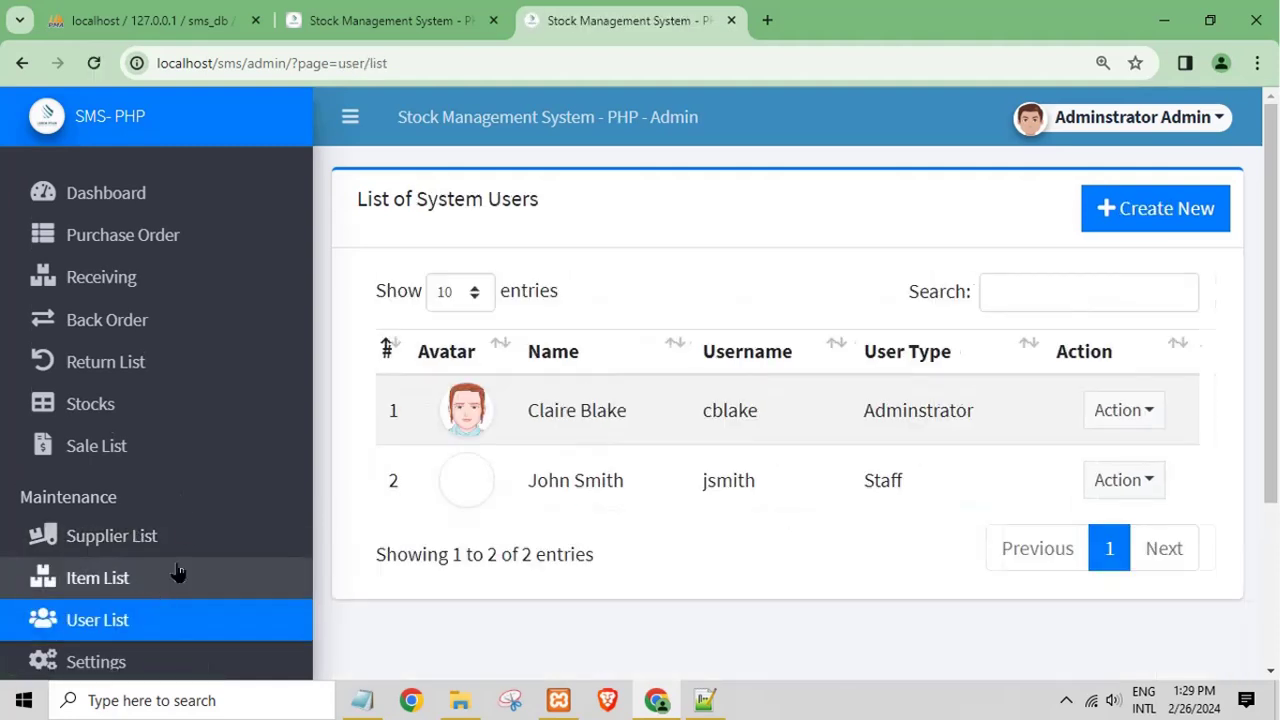
Step: Open Settings and scroll through the system information page
scroll(150, 610, "down", 1)
left_click(128, 649)
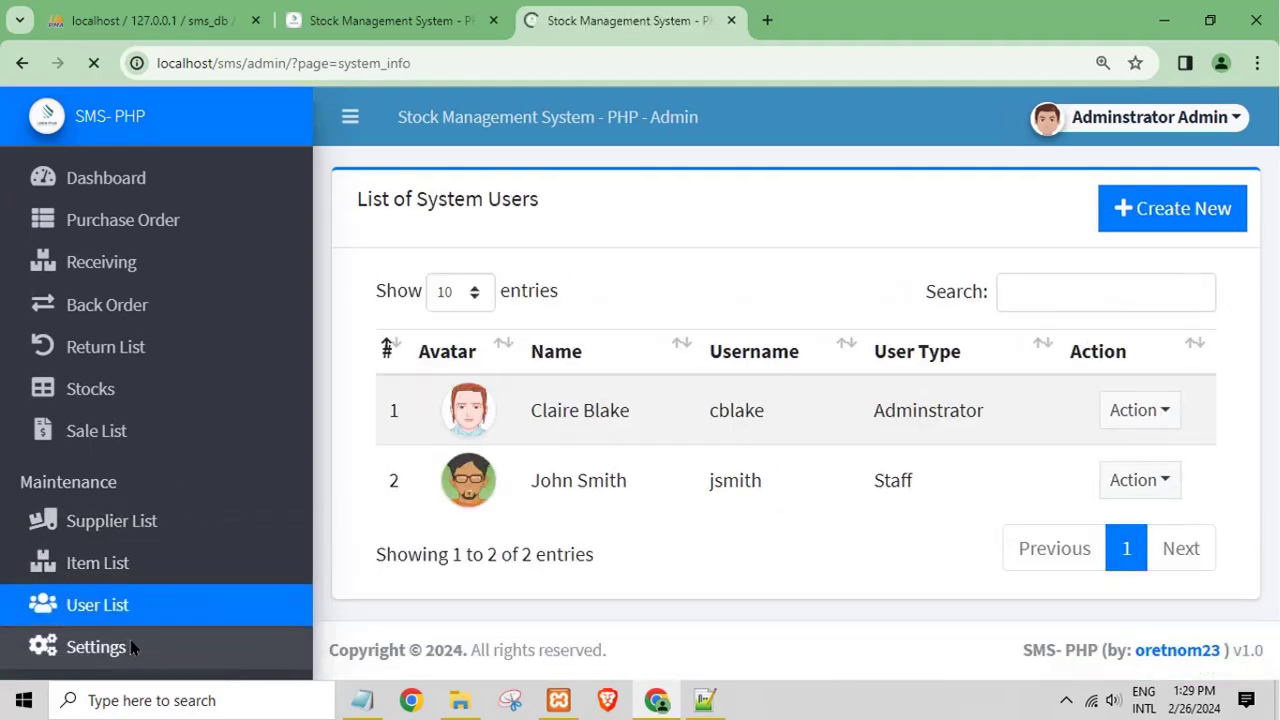
scroll(543, 420, "down", 2)
scroll(536, 429, "down", 4)
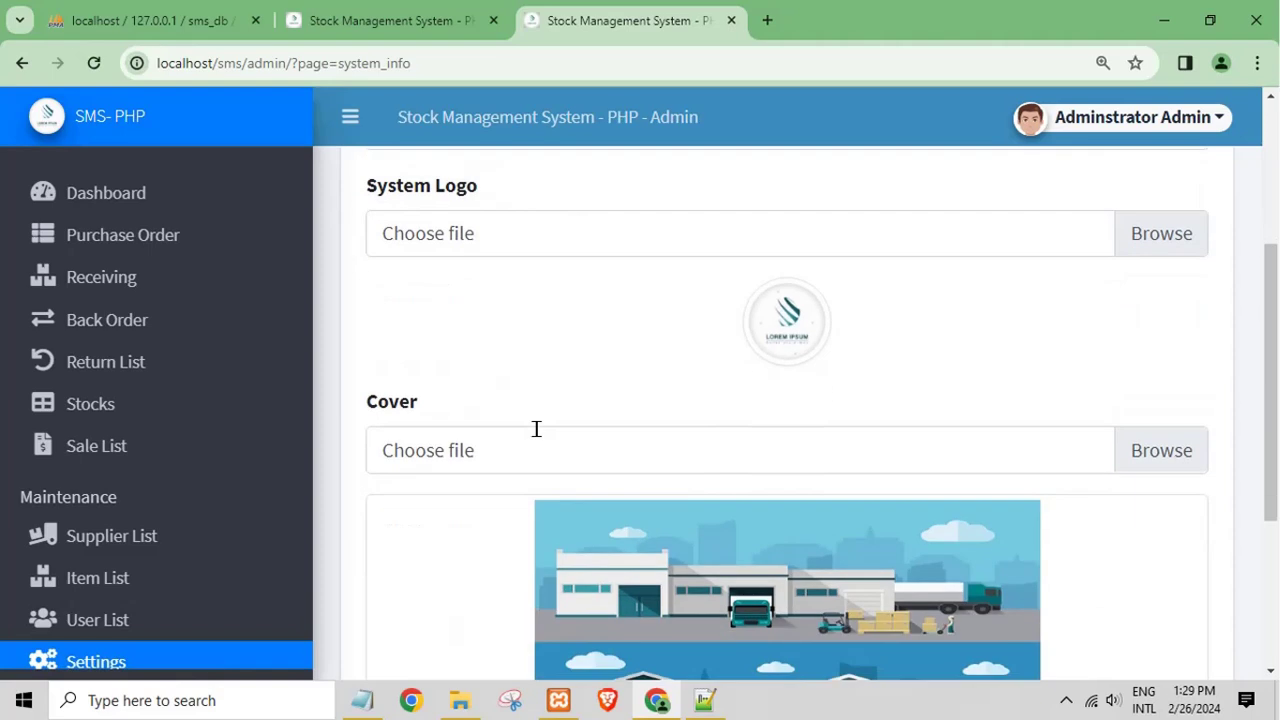
scroll(537, 430, "up", 5)
Step: Review the Administrator's My Account page, then go back to the Dashboard
left_click(1150, 122)
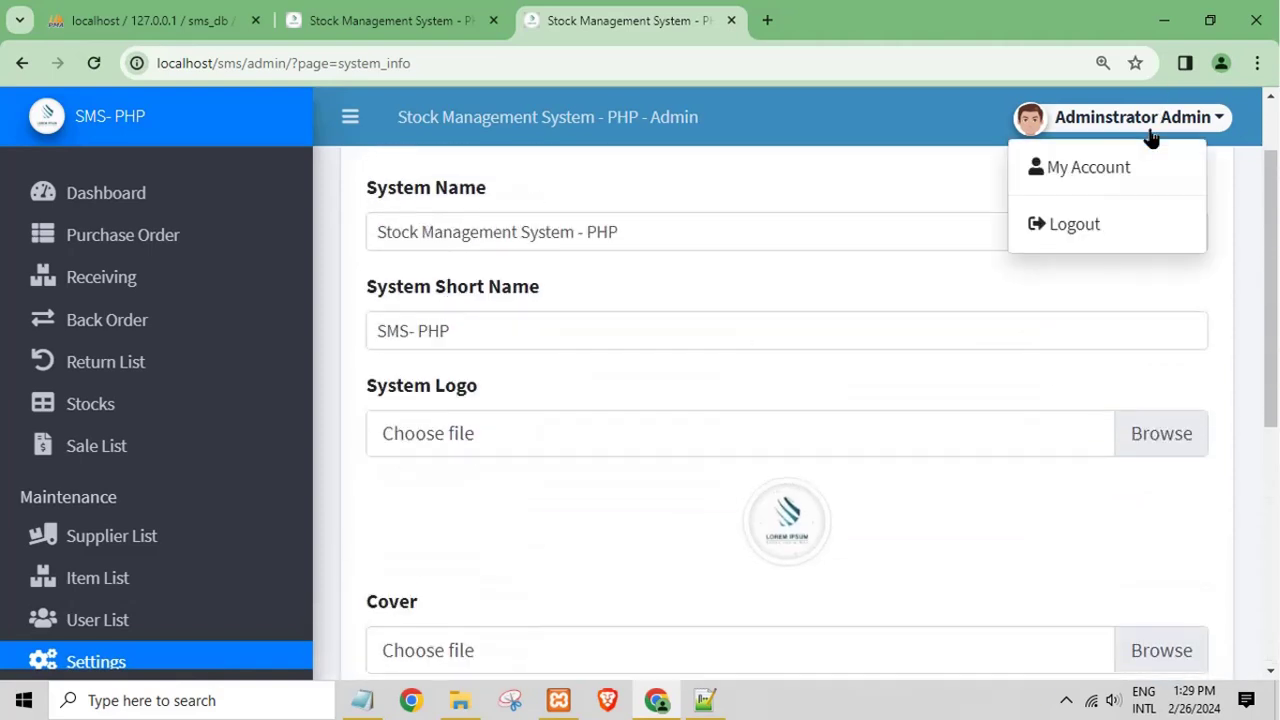
left_click(1123, 171)
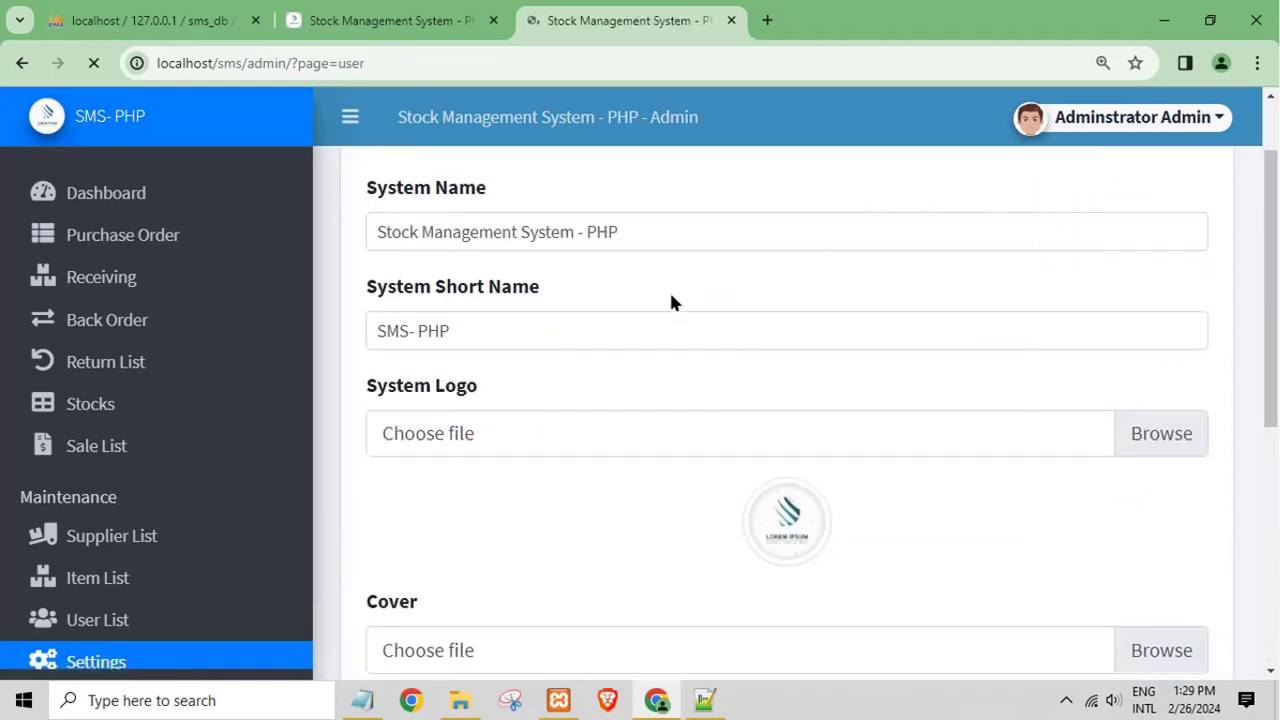
scroll(530, 400, "down", 2)
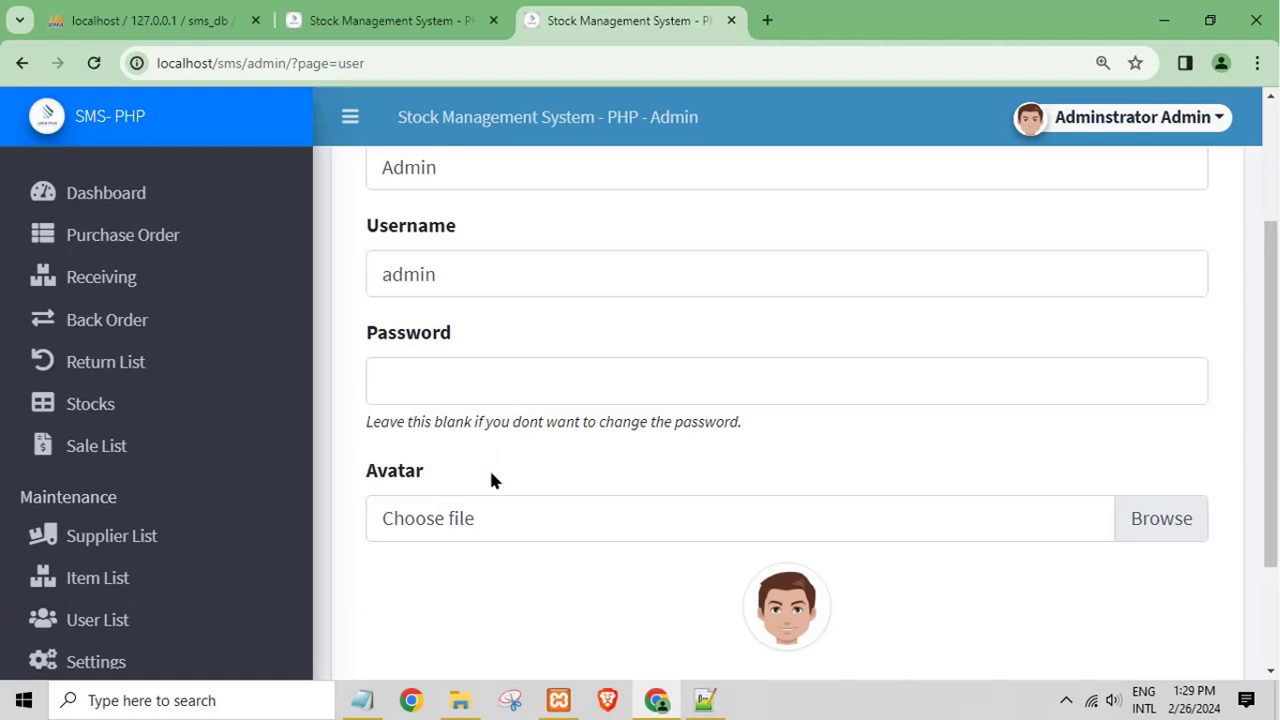
scroll(489, 470, "up", 2)
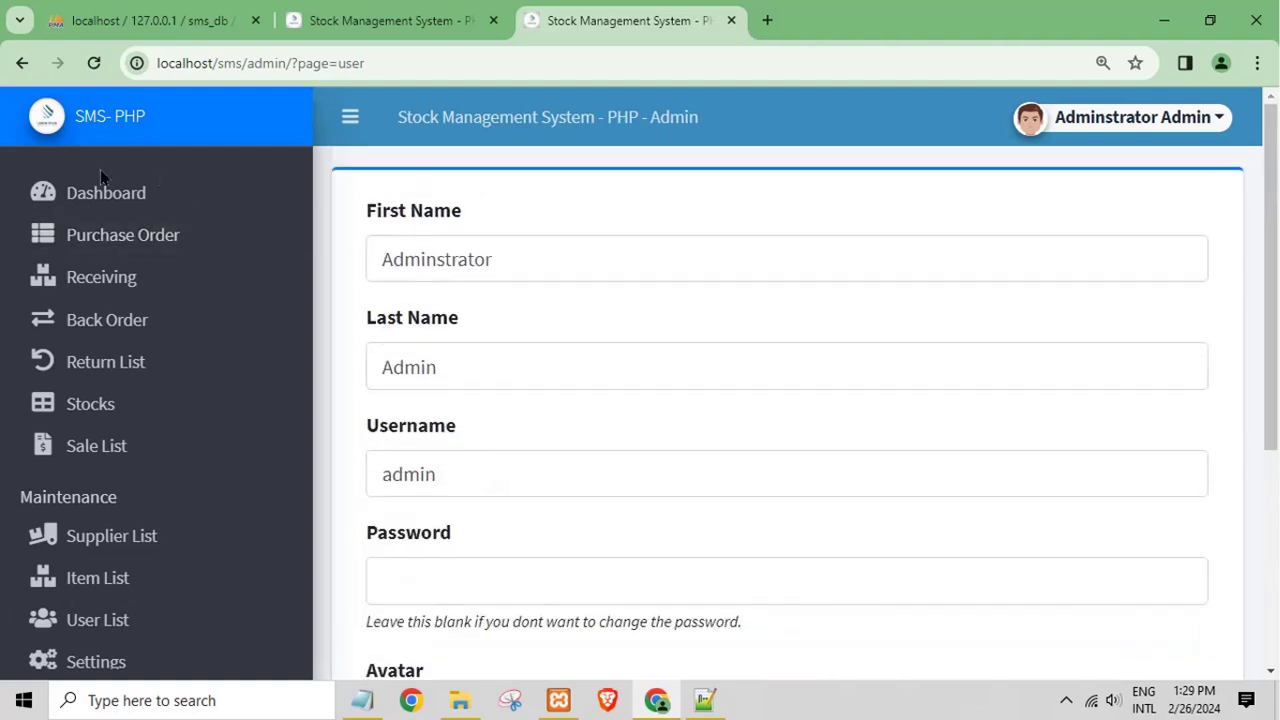
left_click(87, 205)
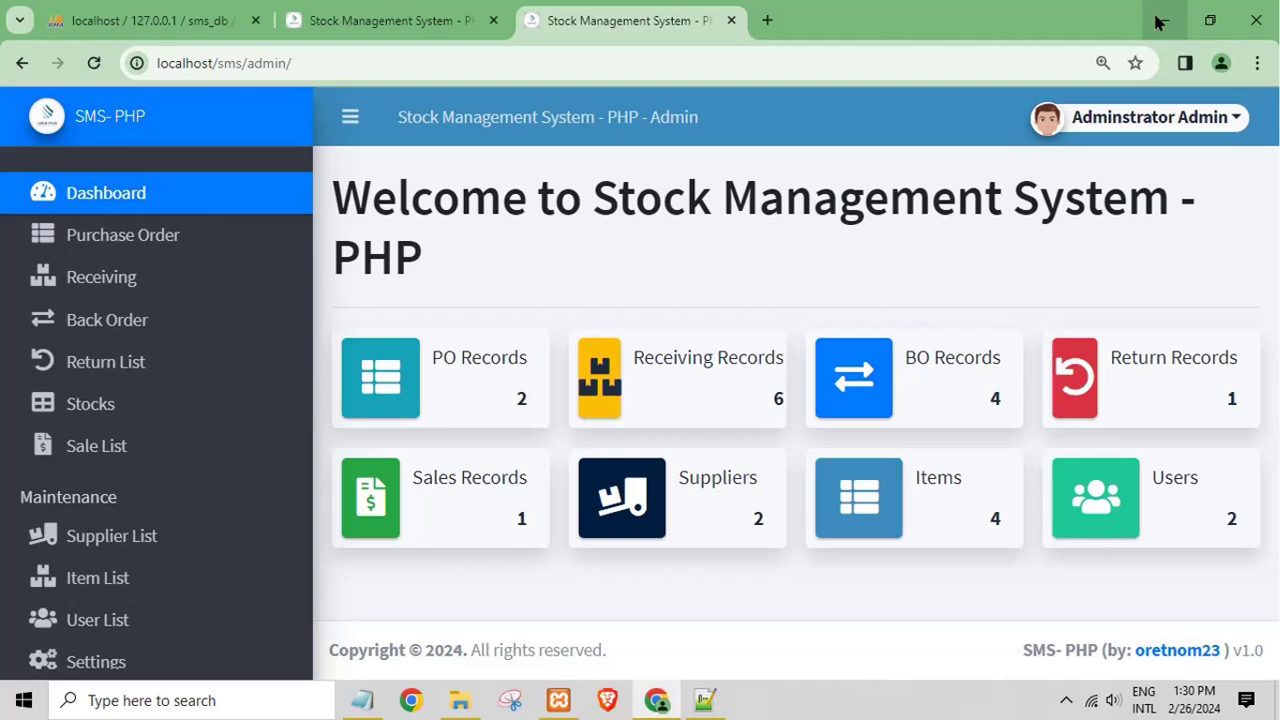
Step: Log out of the Administrator account and minimize Chrome
left_click(1070, 118)
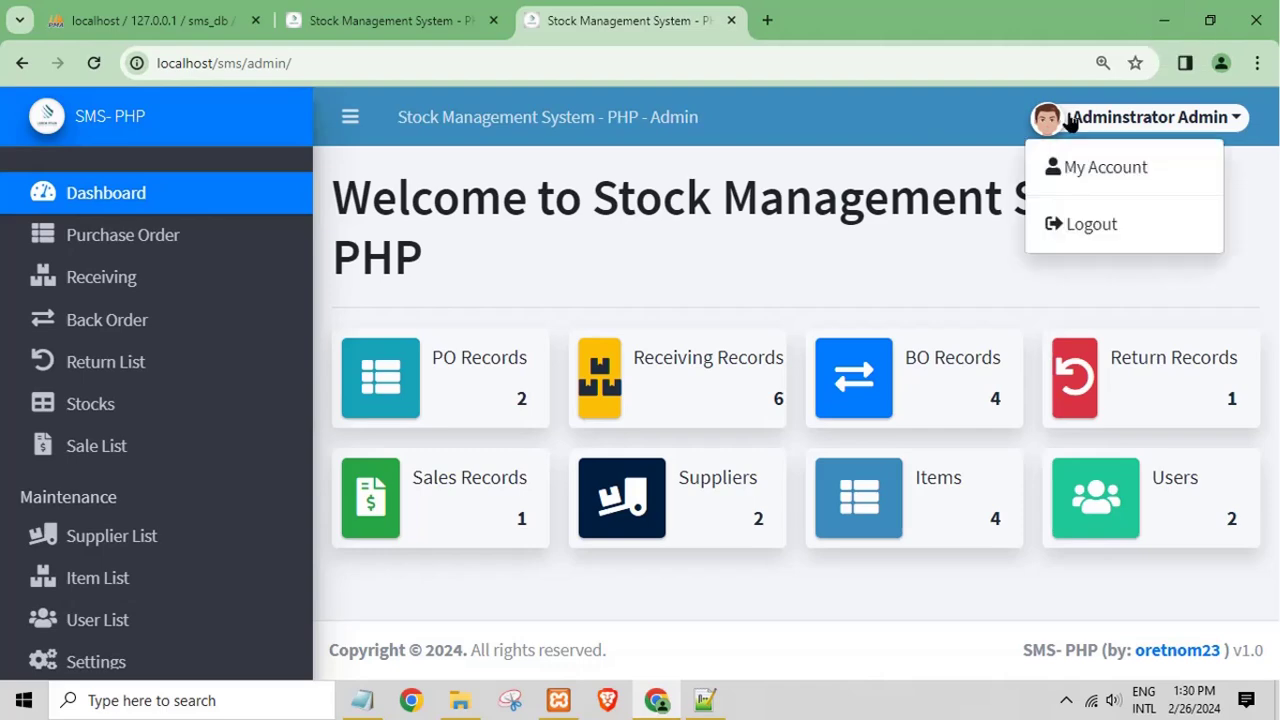
left_click(1058, 230)
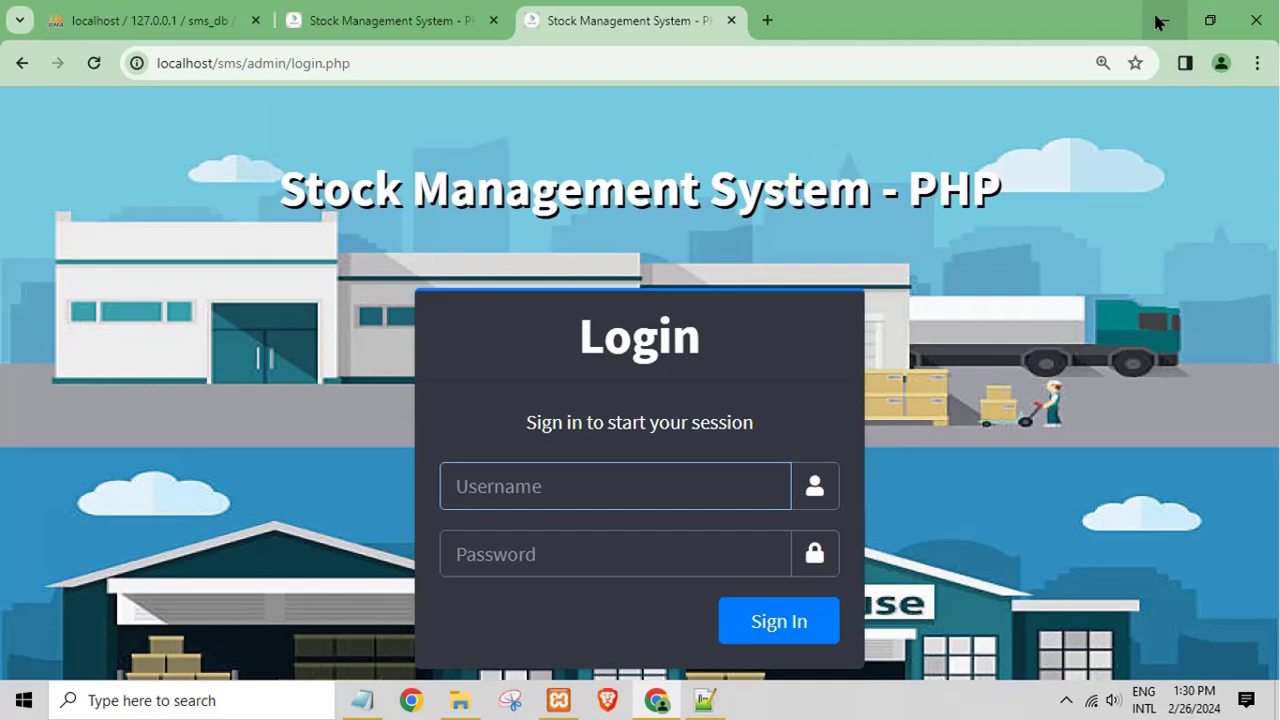
left_click(1162, 20)
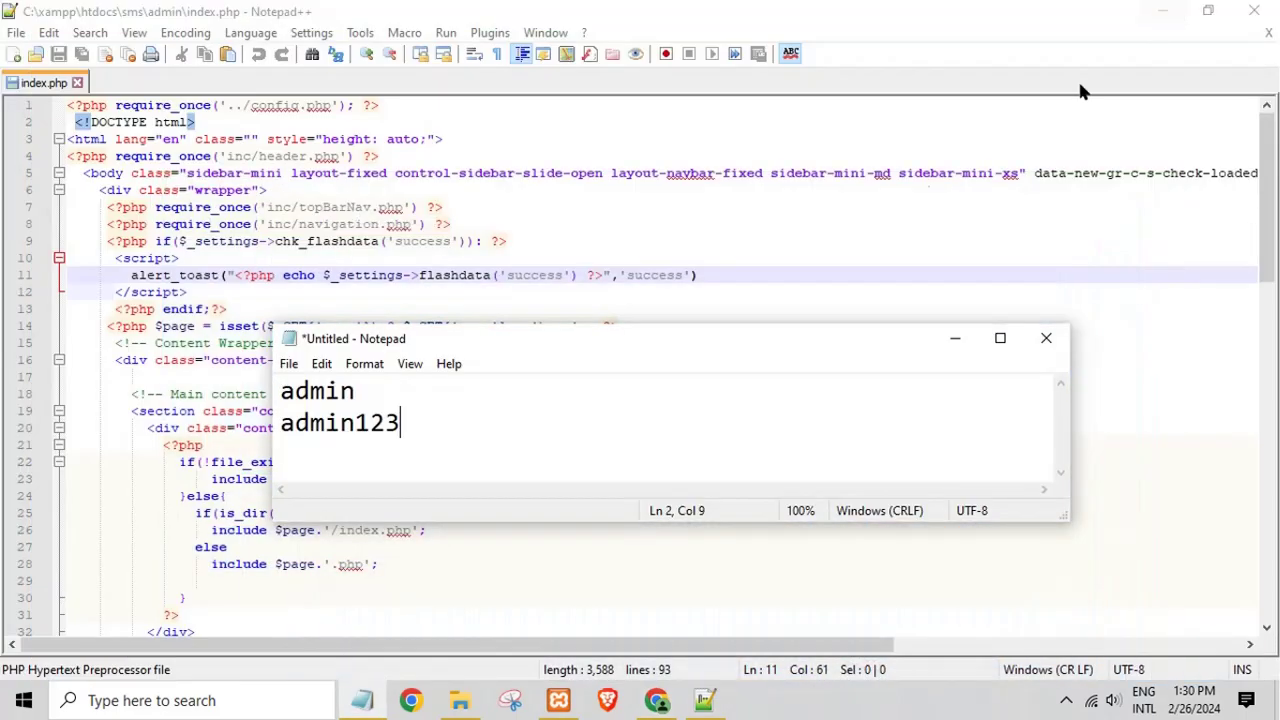
Step: Close index.php and Notepad++, then minimize Notepad and File Explorer to show the desktop
left_click(1268, 33)
left_click(1268, 33)
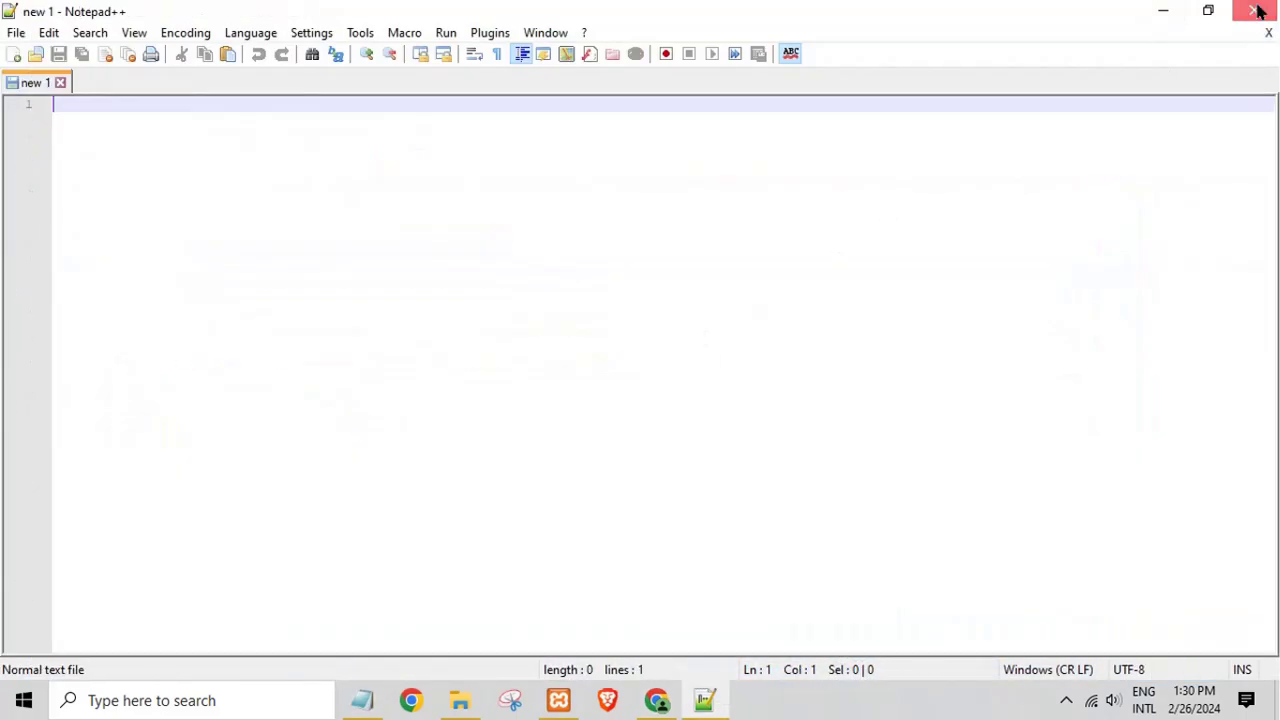
left_click(1254, 10)
left_click(940, 338)
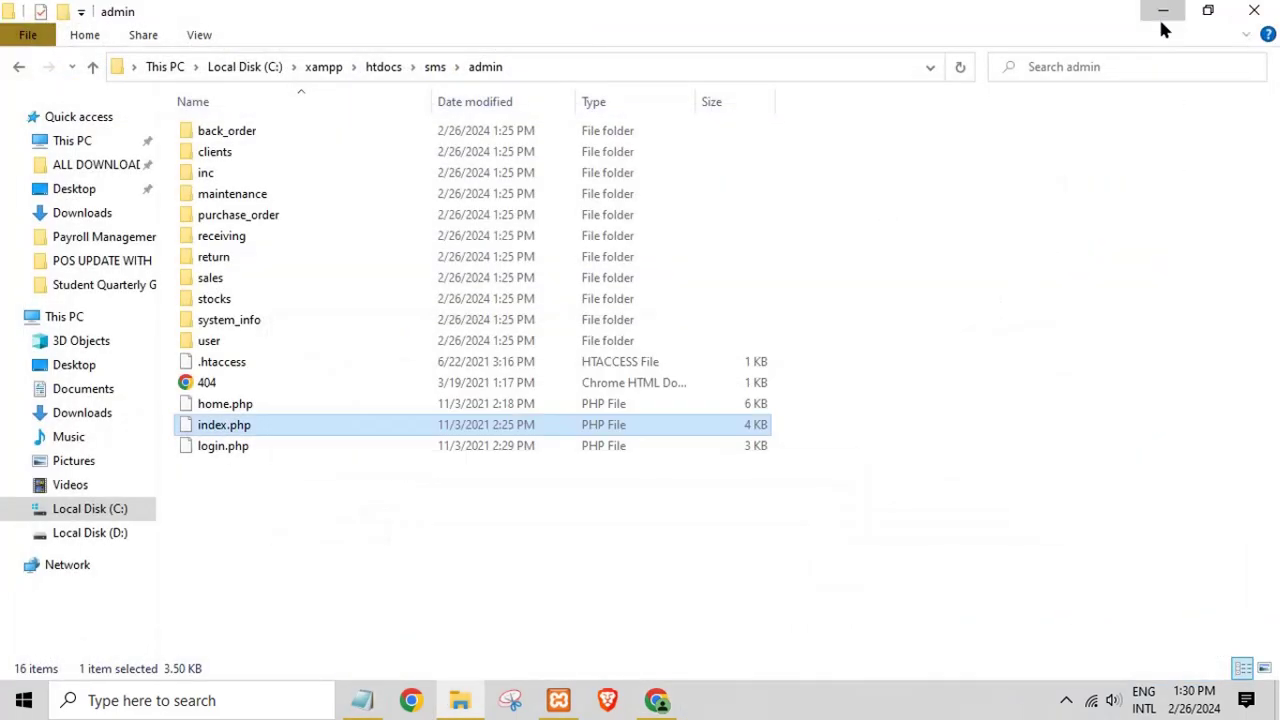
left_click(1162, 14)
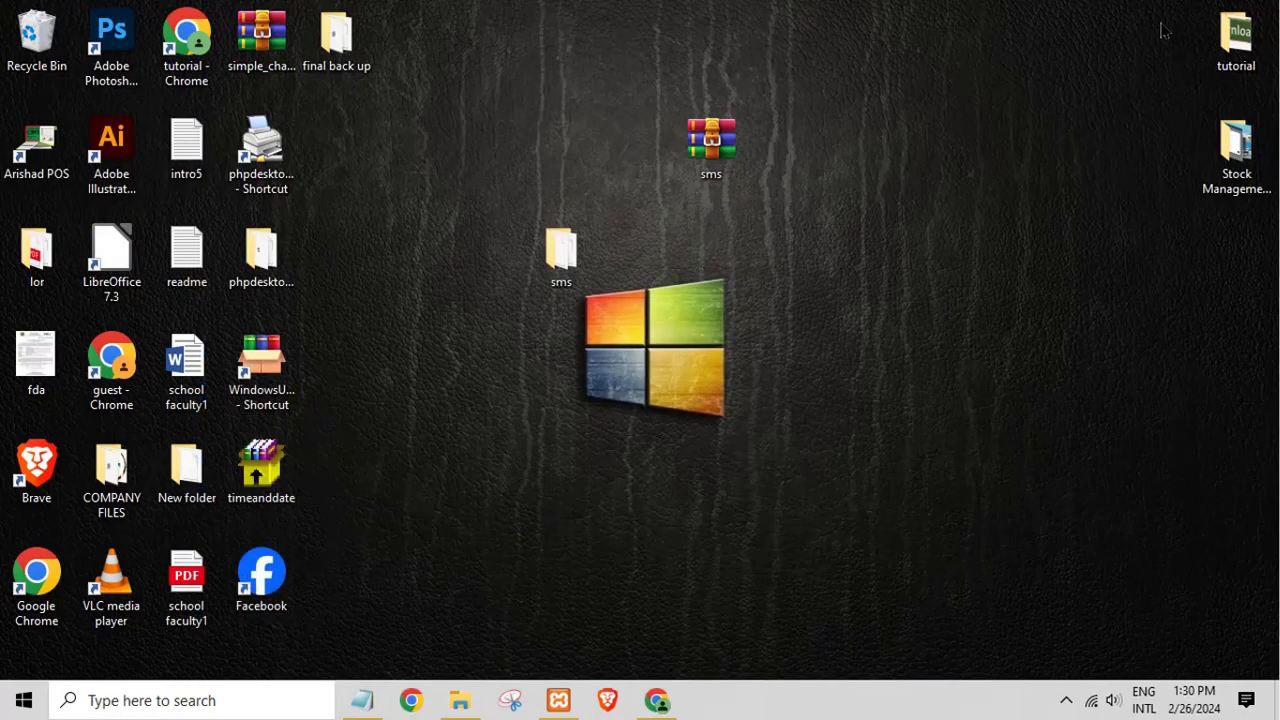
Step: Replace the Notepad note's login details with 'thanks' and minimize the window
left_click(362, 700)
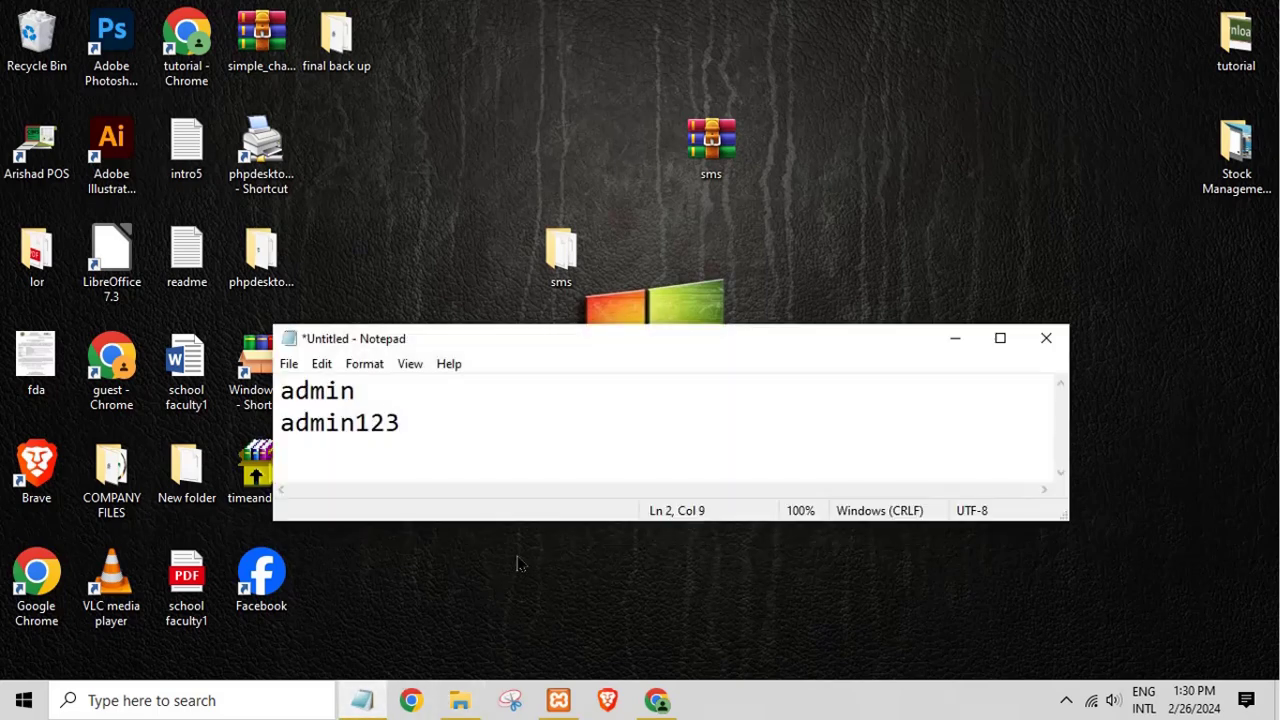
key("ctrl+a")
key("BackSpace")
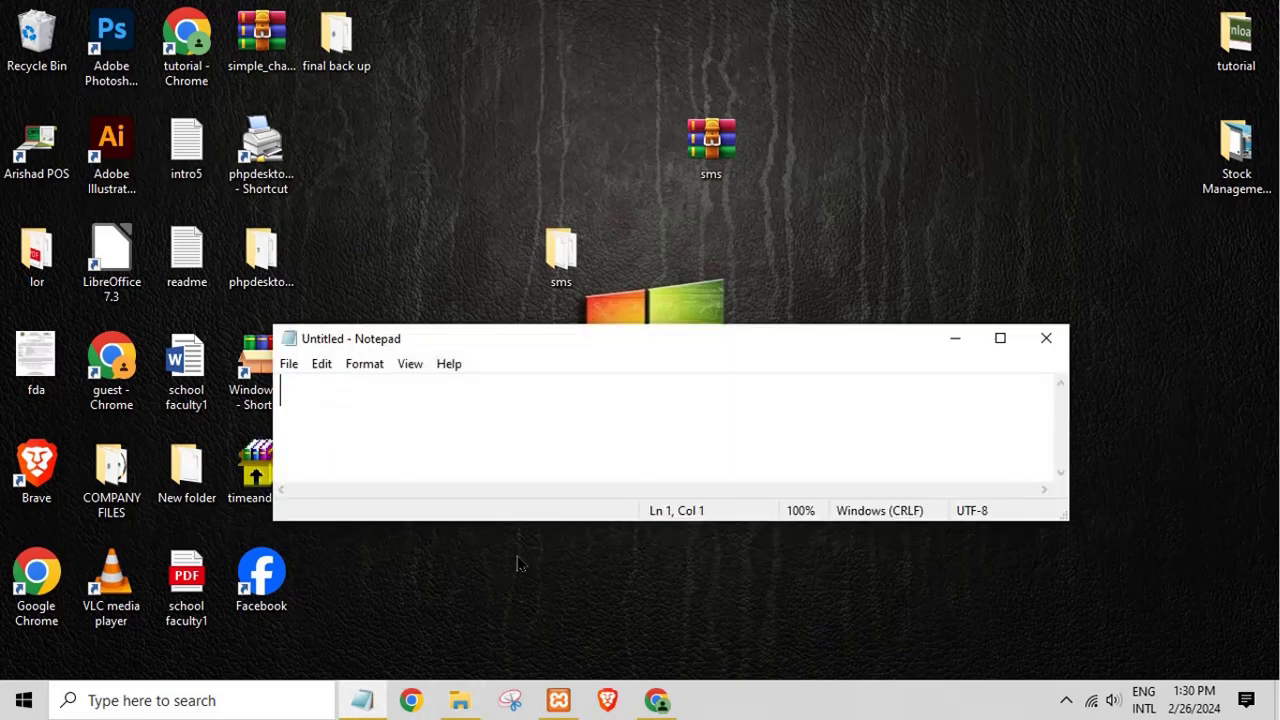
type("thanks")
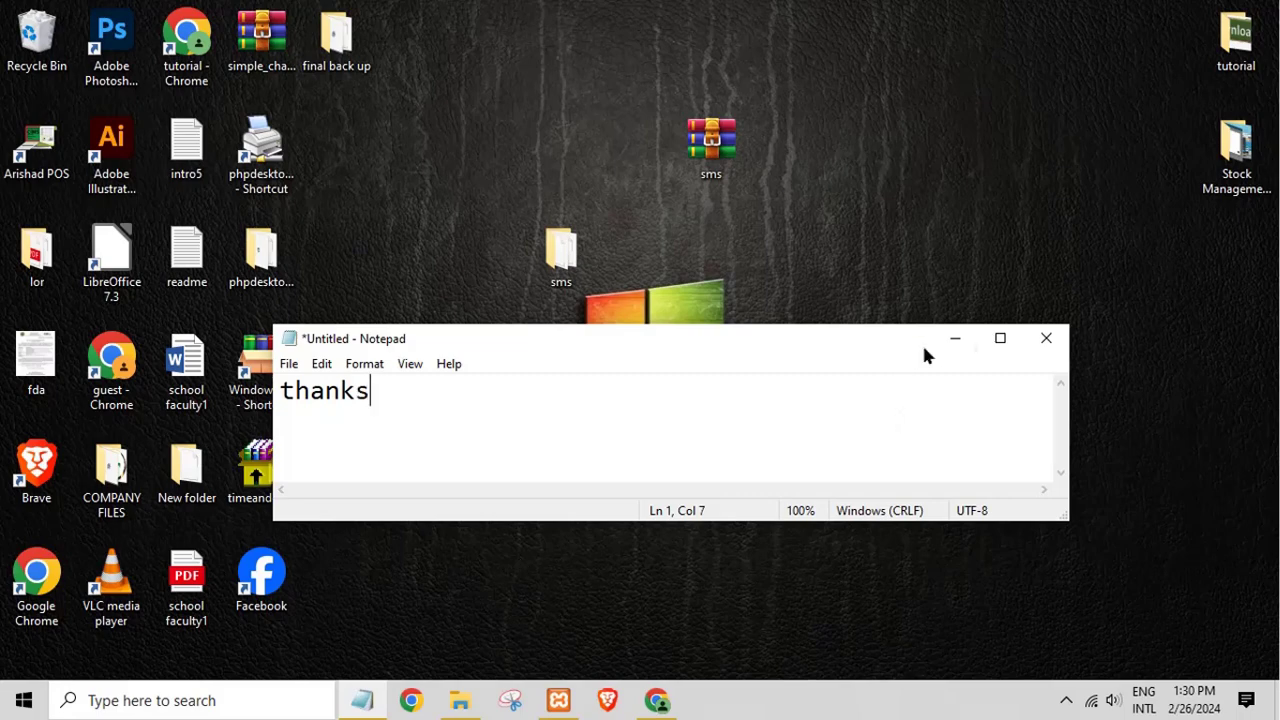
left_click(955, 338)
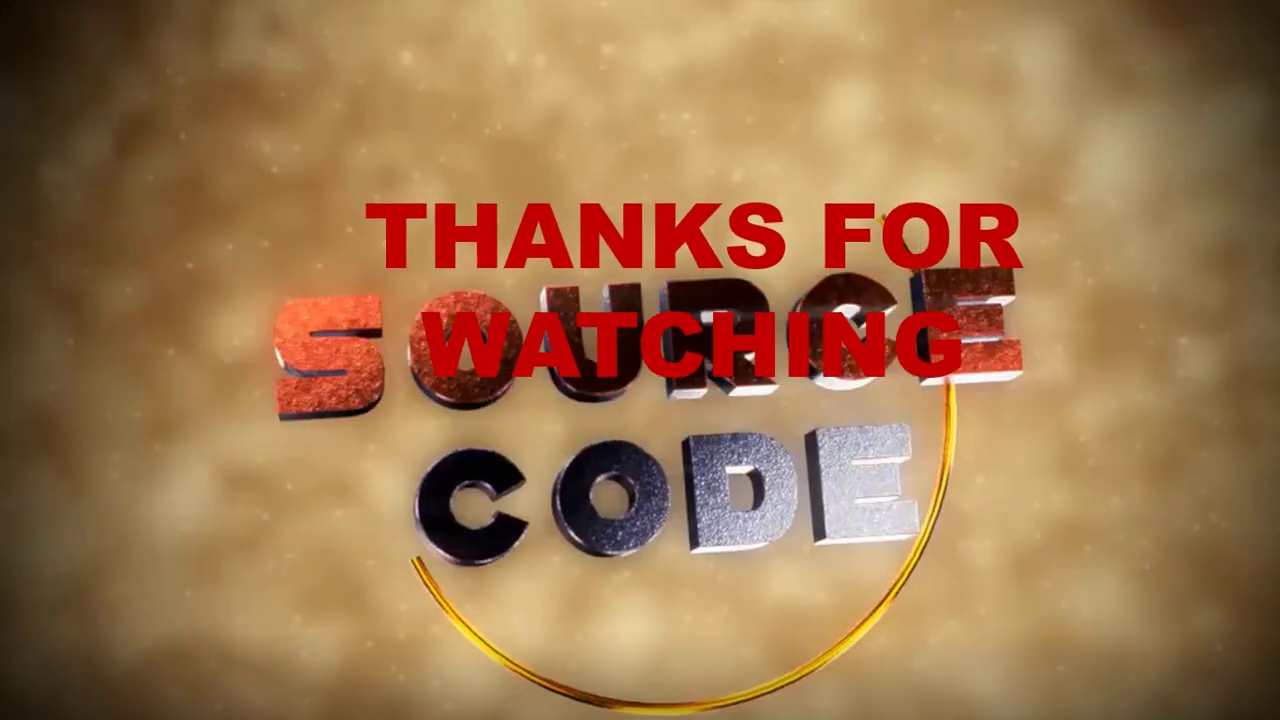